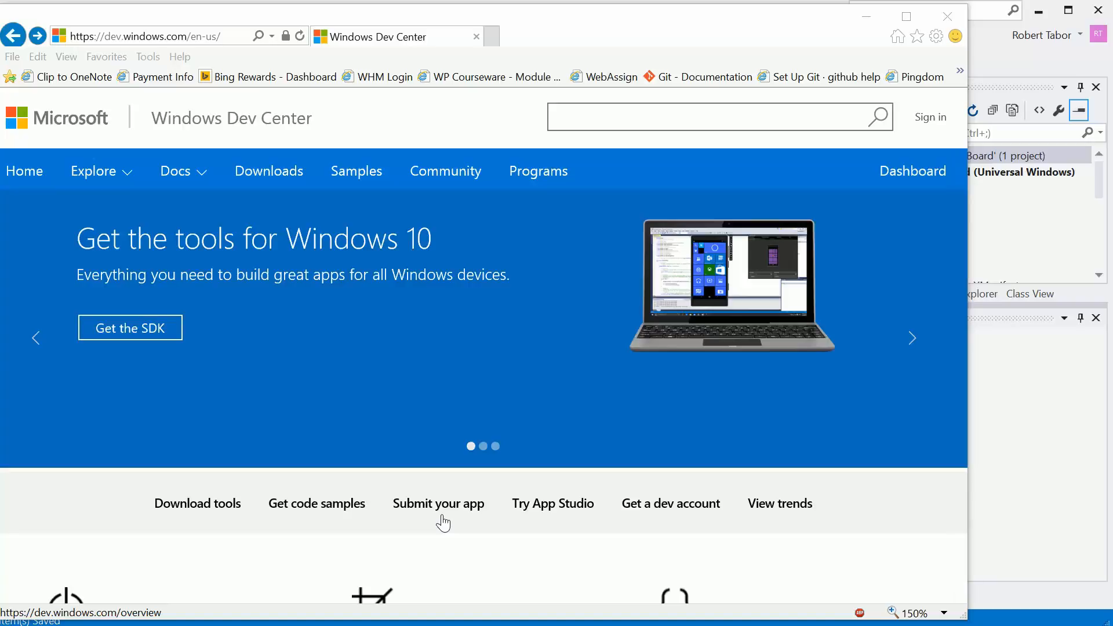
# - Go to the app submission dashboard from Submit your app and accept the App Developer Agreement
pyautogui.scroll(-5, 442, 422)
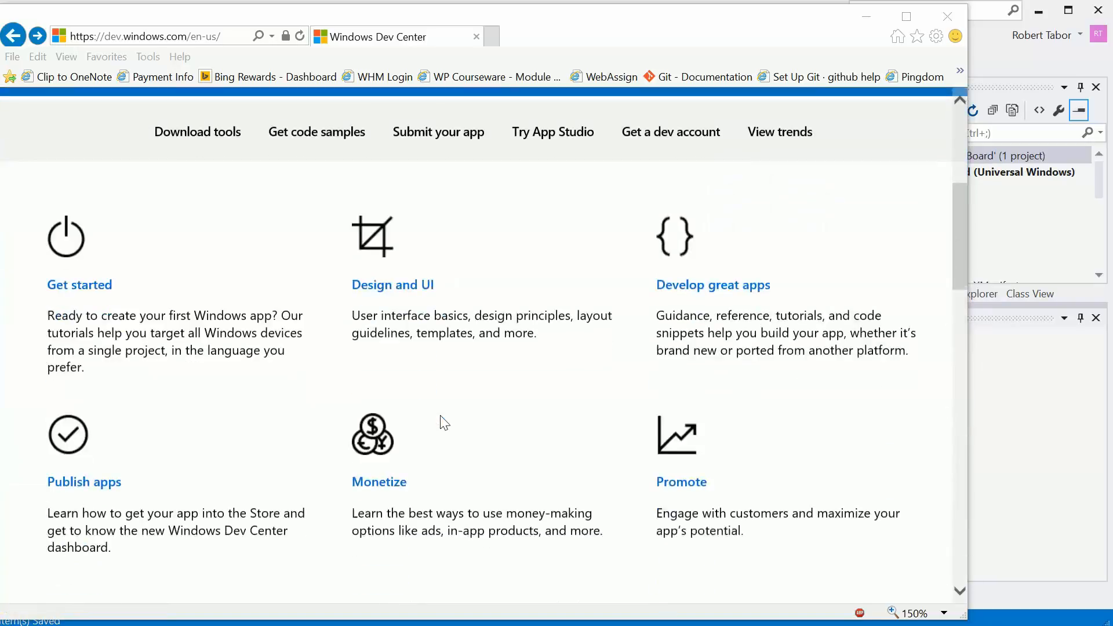
pyautogui.scroll(5, 442, 422)
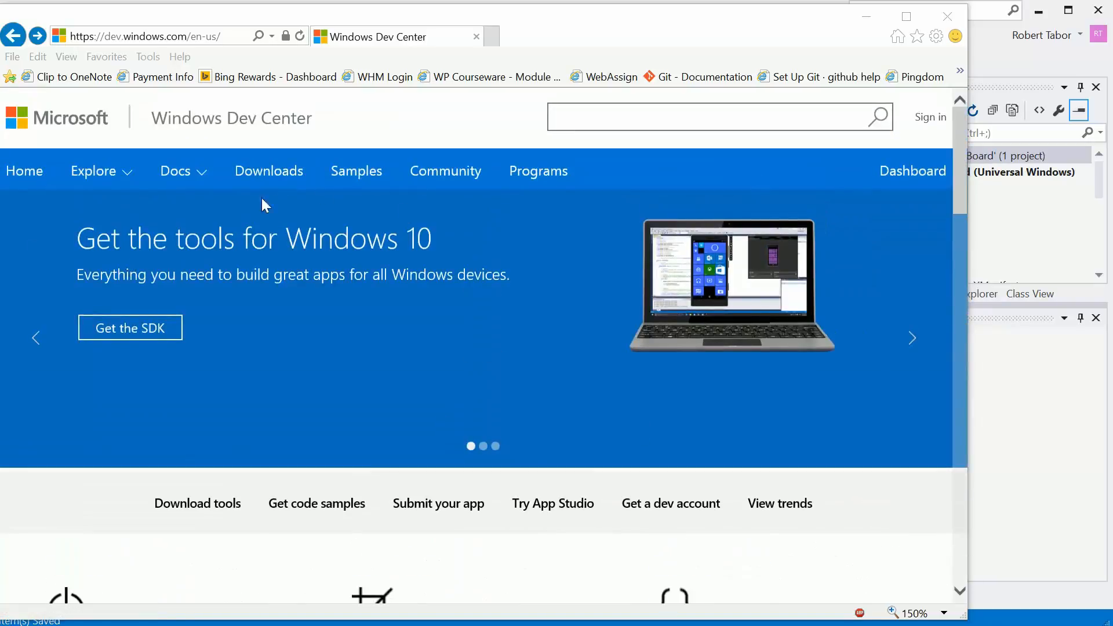
pyautogui.click(417, 515)
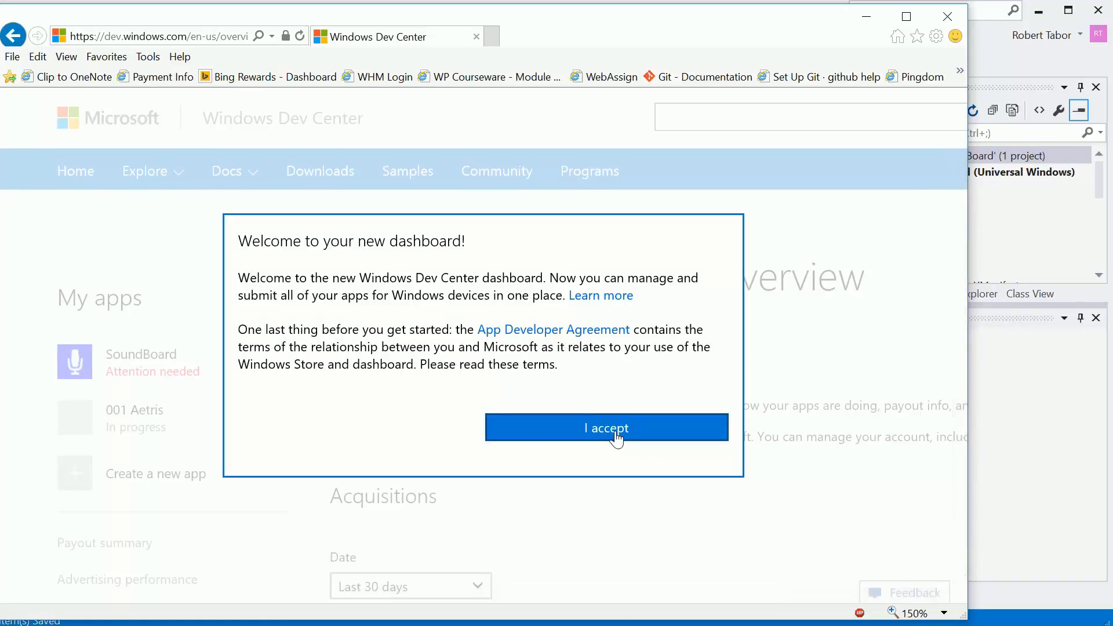
pyautogui.click(615, 439)
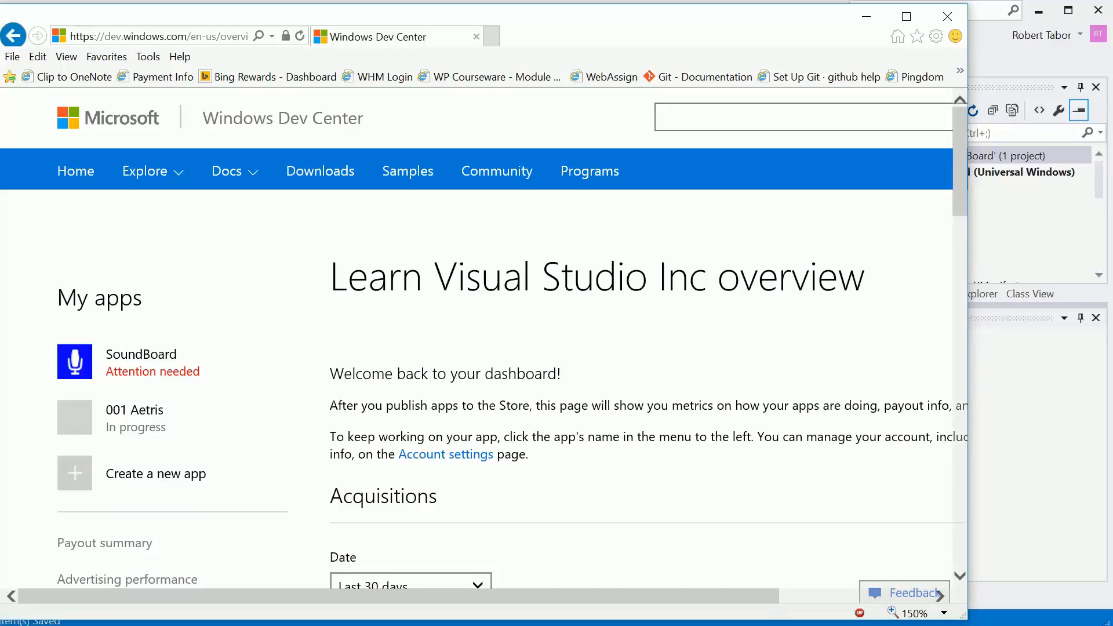
# - Start creating a new app from the dashboard and sign in by verifying the account password
pyautogui.scroll(-1, 666, 439)
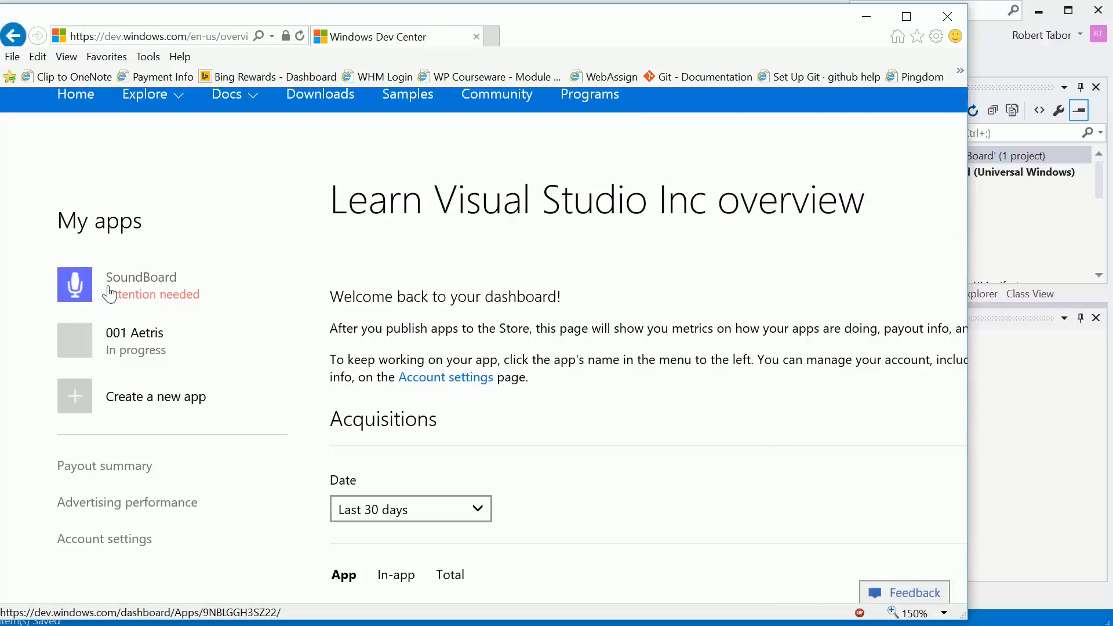
pyautogui.scroll(-2, 655, 356)
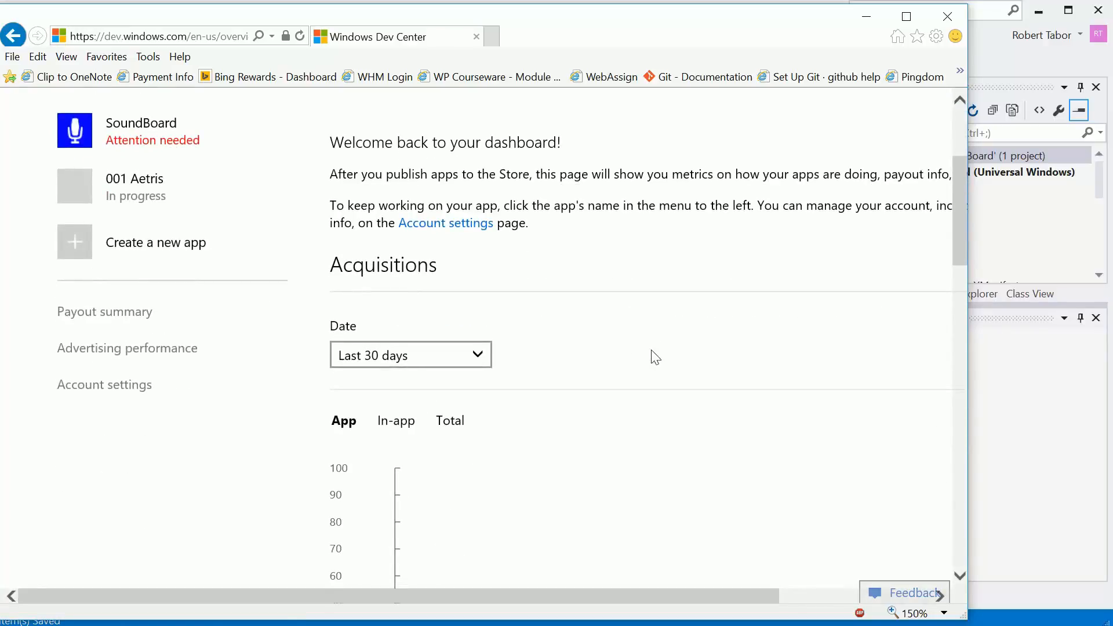
pyautogui.scroll(3, 655, 354)
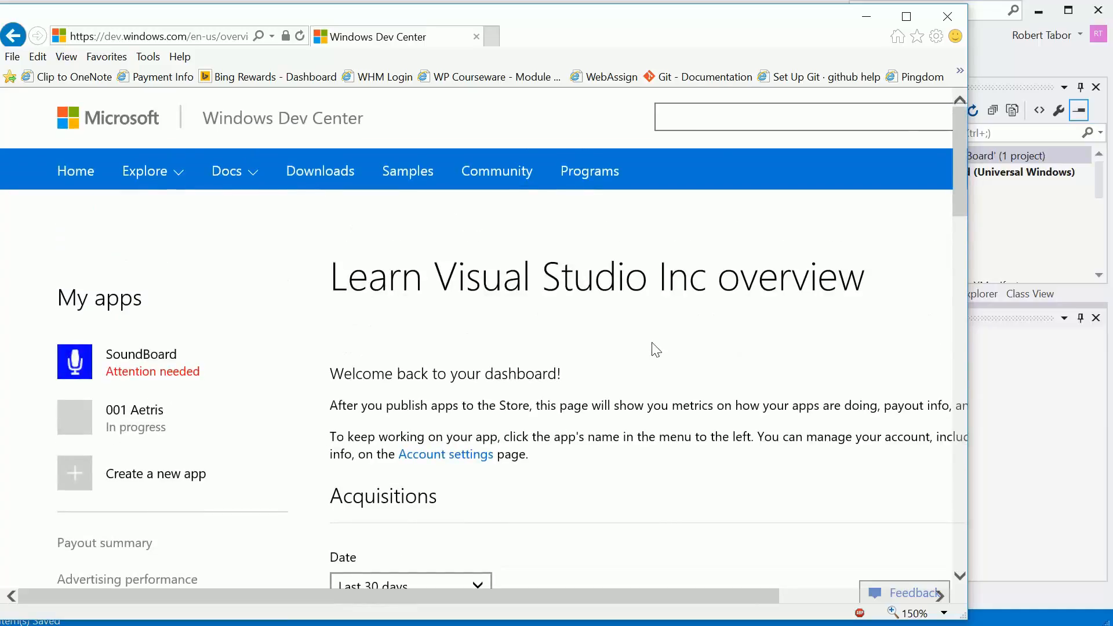
pyautogui.click(192, 484)
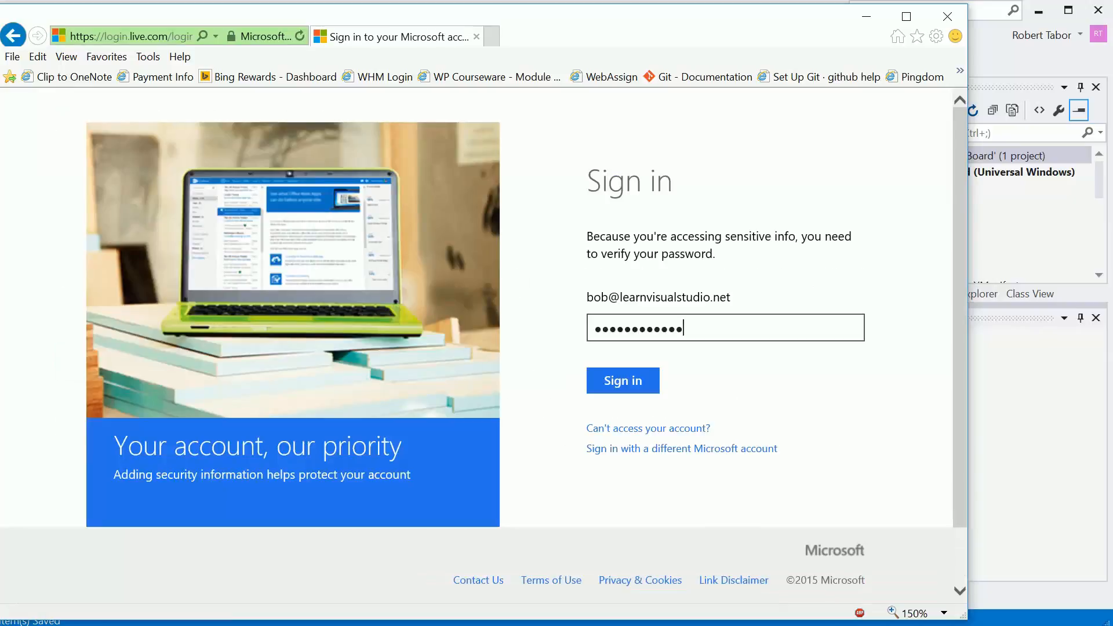
pyautogui.click(619, 382)
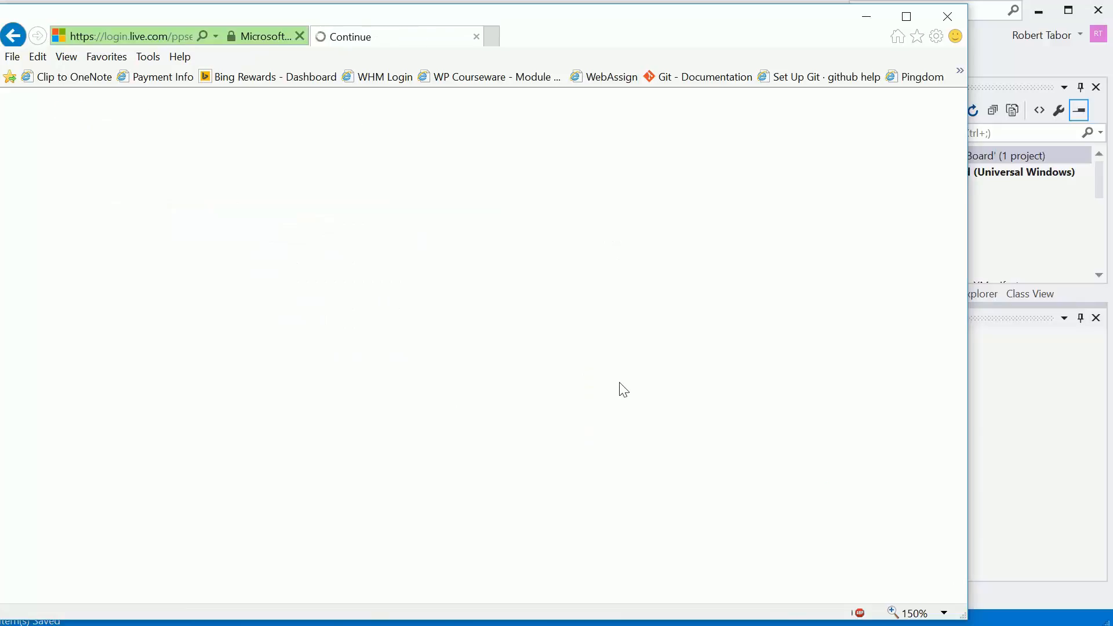
# - Reserve the app name "UWP SoundBoard" for the new app
pyautogui.click(394, 474)
pyautogui.write('UWP SoundBoard')
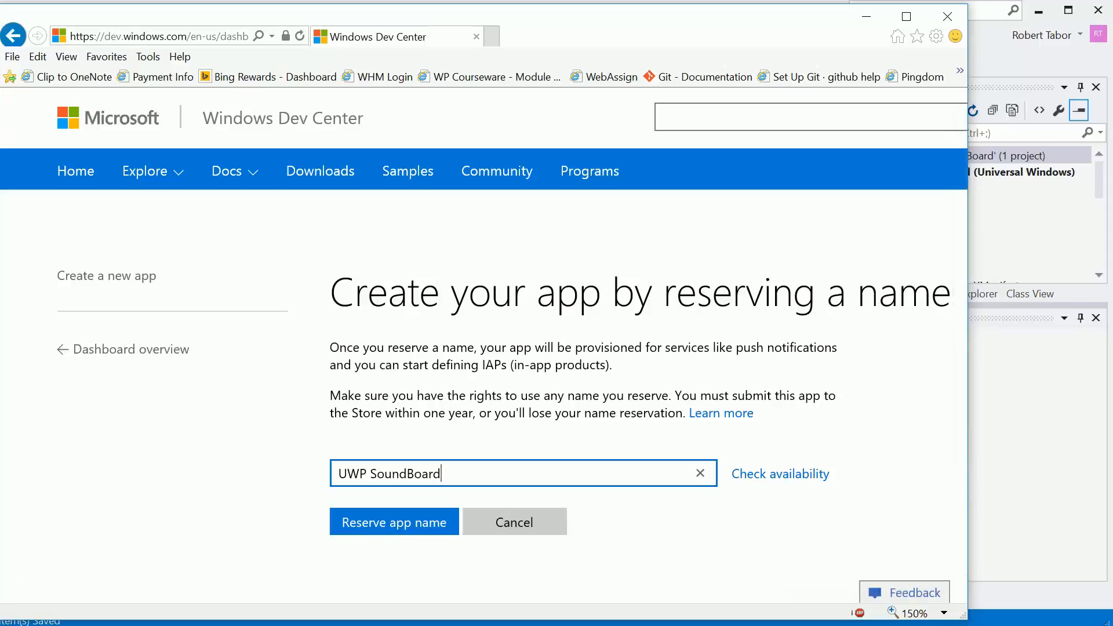
pyautogui.click(399, 521)
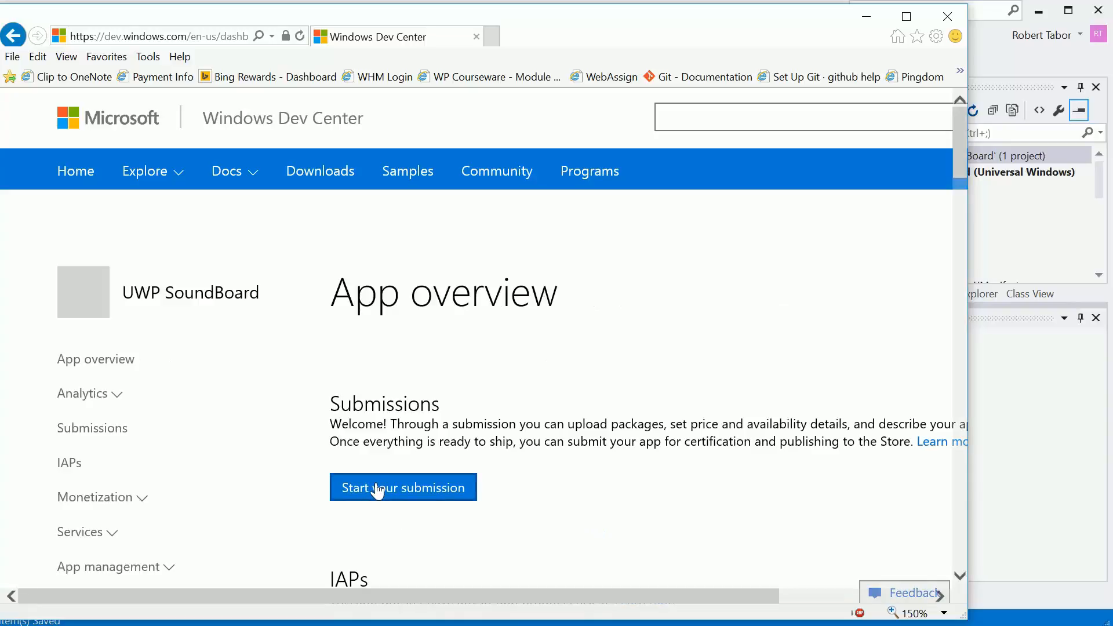
# - Start a submission for the UWP SoundBoard app from its App overview
pyautogui.scroll(-5, 544, 467)
pyautogui.scroll(1, 545, 467)
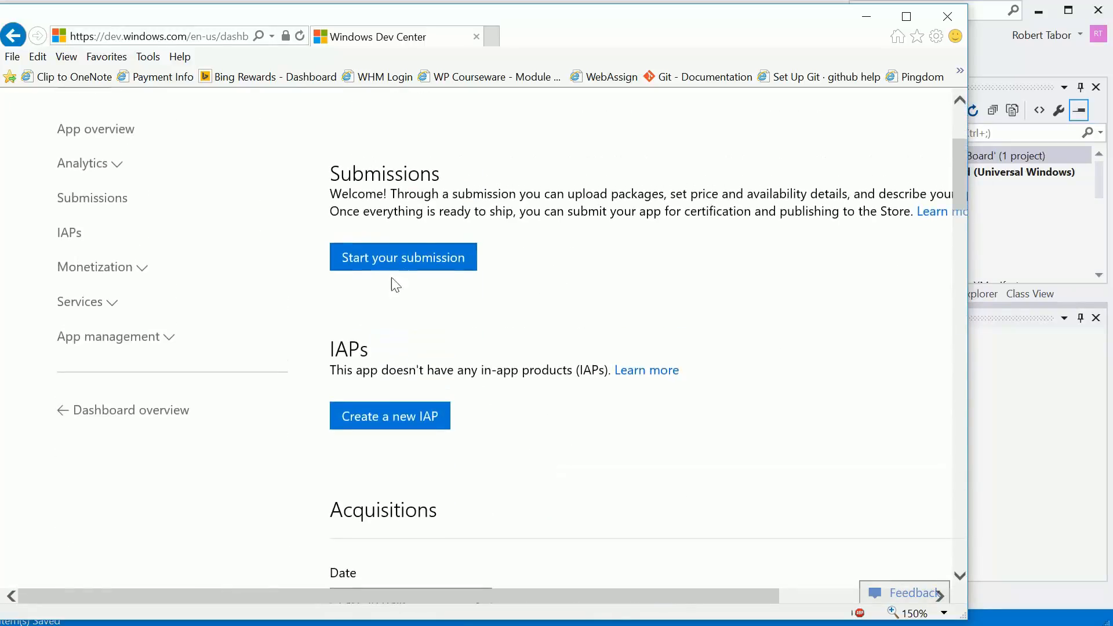
pyautogui.click(400, 260)
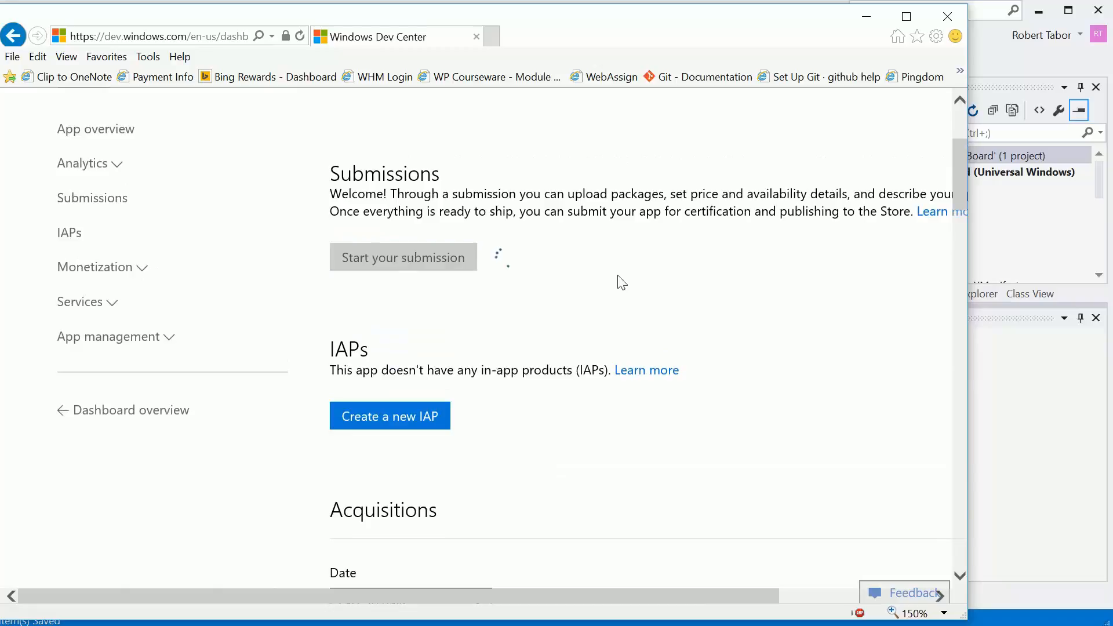
# - Widen the browser window and set the page zoom to 100%
pyautogui.moveTo(967, 293); pyautogui.dragTo(1083, 306)
pyautogui.scroll(-1, 676, 336)
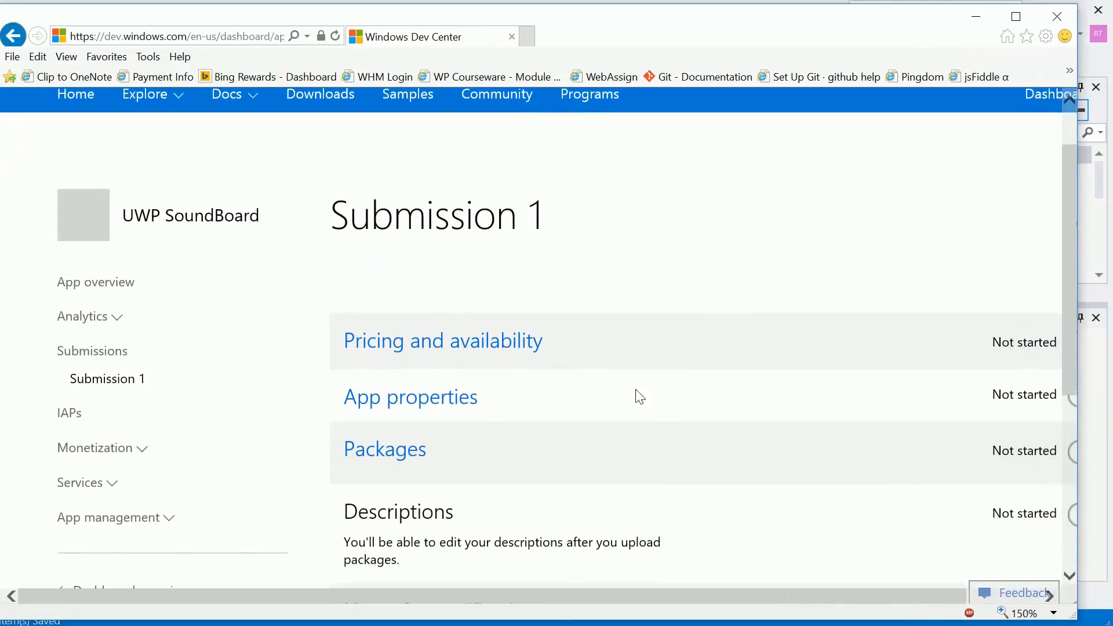
pyautogui.click(1028, 614)
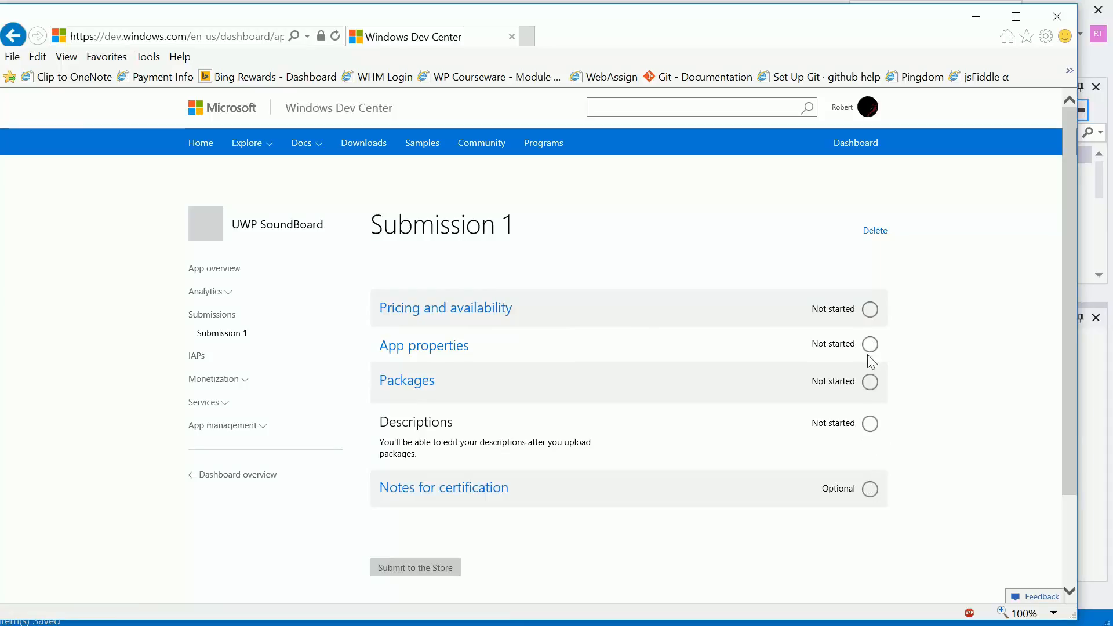
# - Open Pricing and availability for Submission 1 and set the base price to Free
pyautogui.click(475, 316)
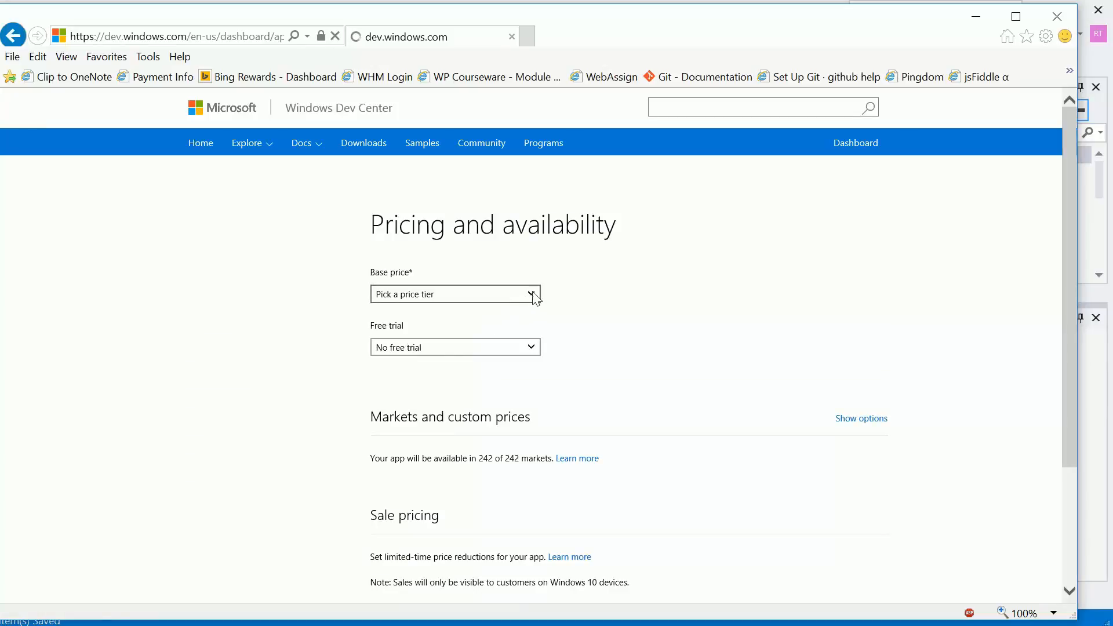
pyautogui.click(532, 295)
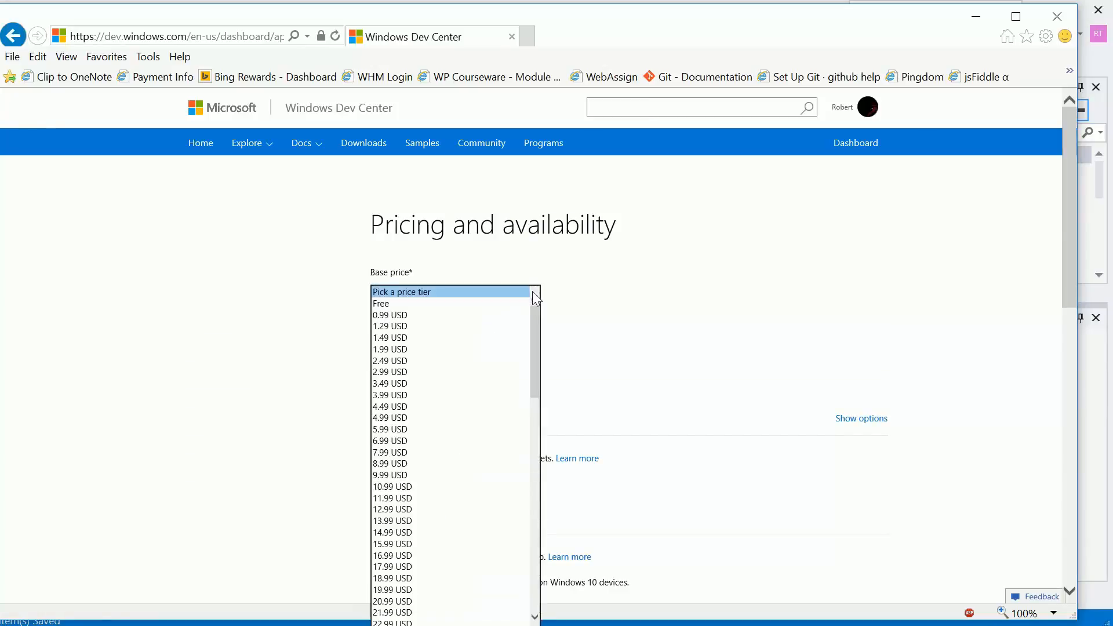
pyautogui.click(499, 305)
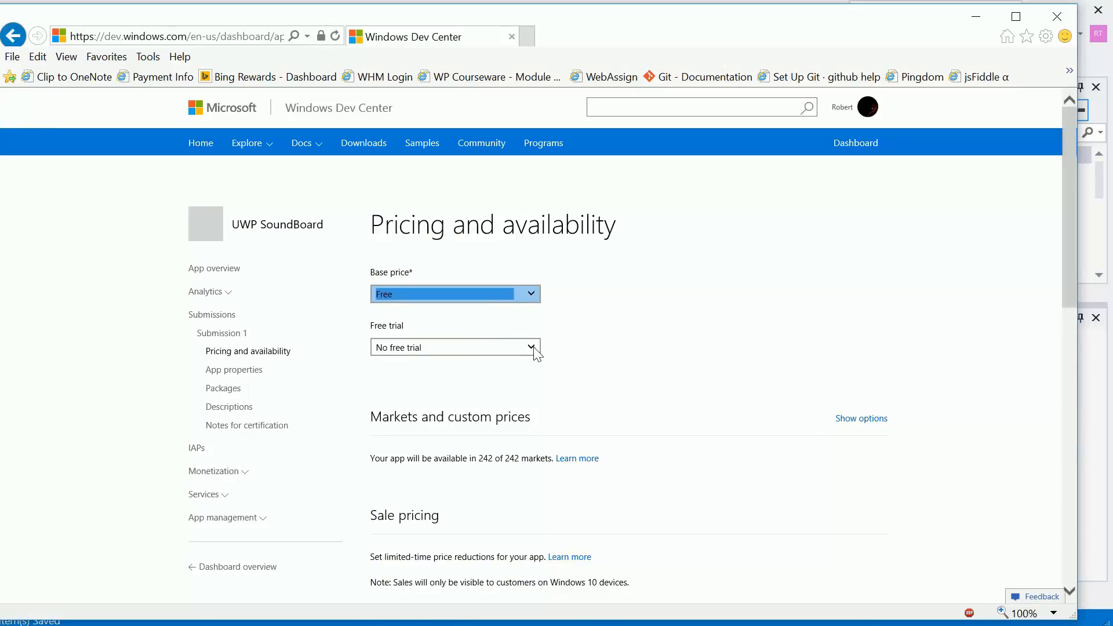
# - Look through the available base price tiers and free trial lengths without changing either selection
pyautogui.click(531, 295)
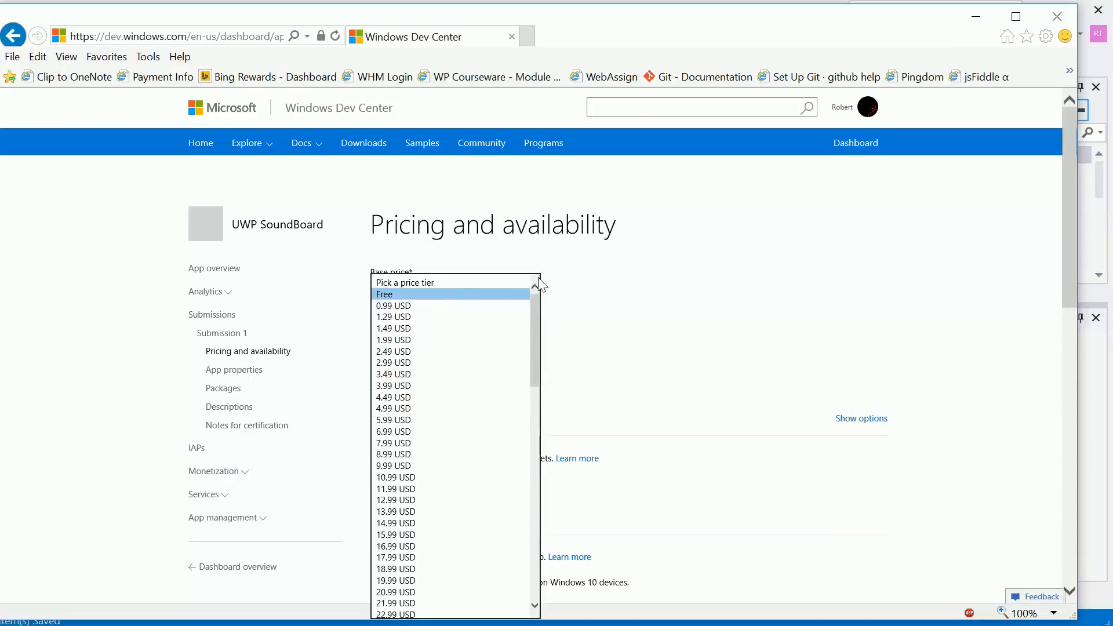
pyautogui.click(590, 297)
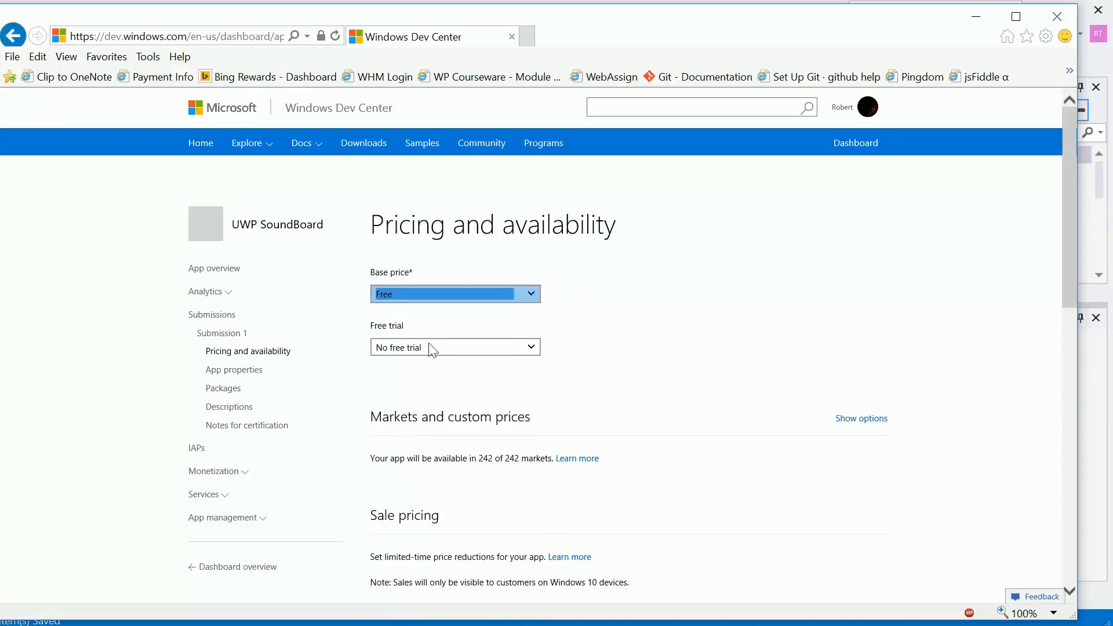
pyautogui.click(532, 347)
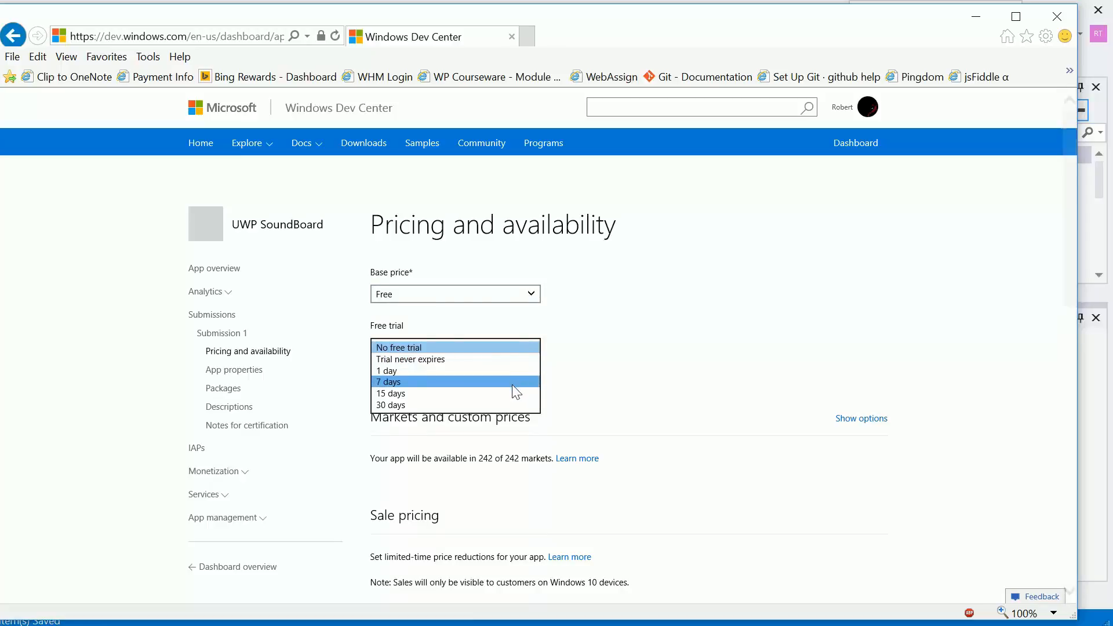
pyautogui.click(645, 403)
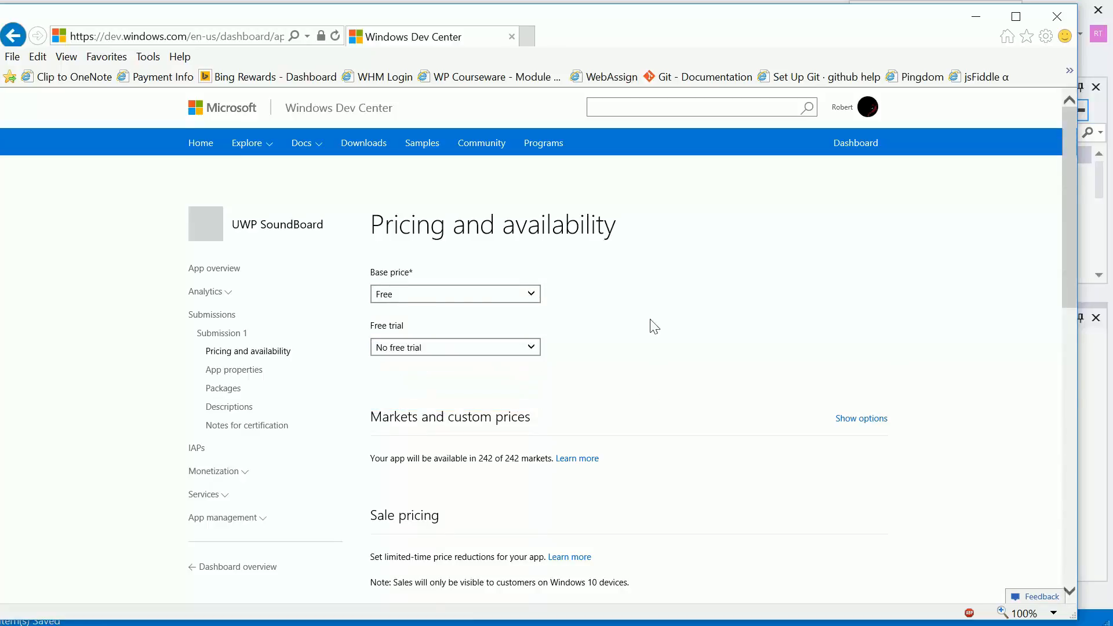
# - Show the Windows 10 device families options and save the pricing and availability settings
pyautogui.scroll(-1, 652, 324)
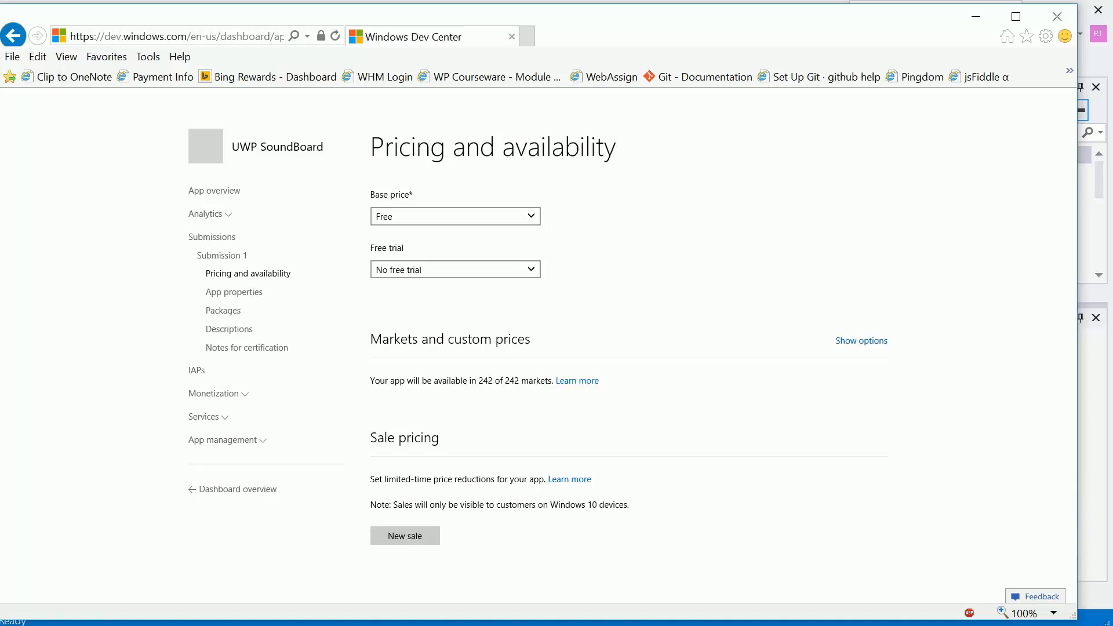
pyautogui.scroll(-4, 464, 301)
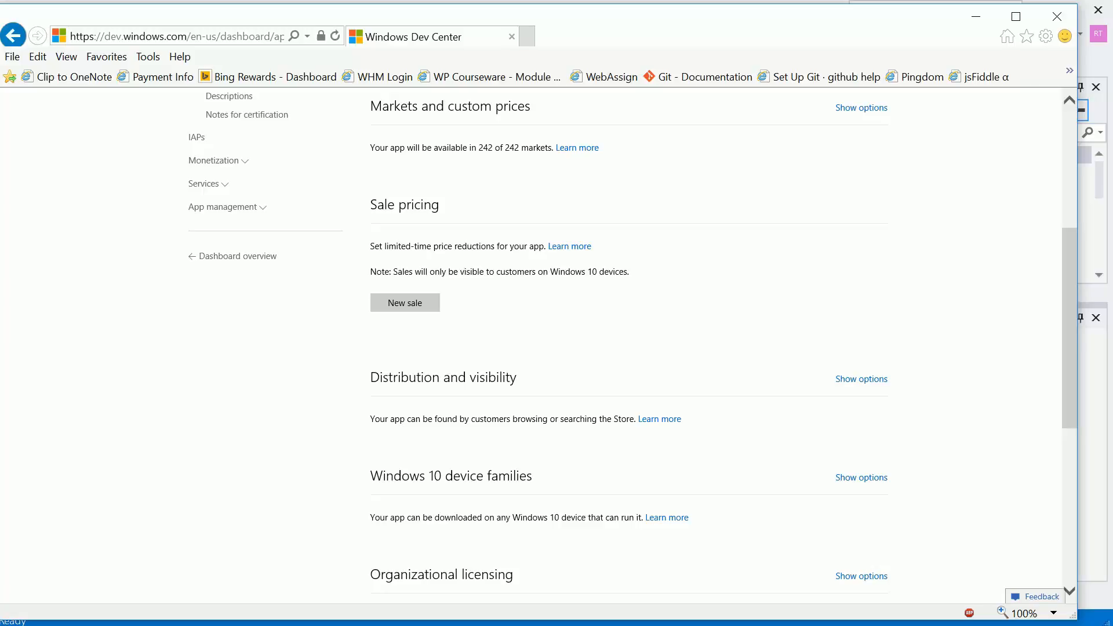
pyautogui.scroll(-4, 534, 255)
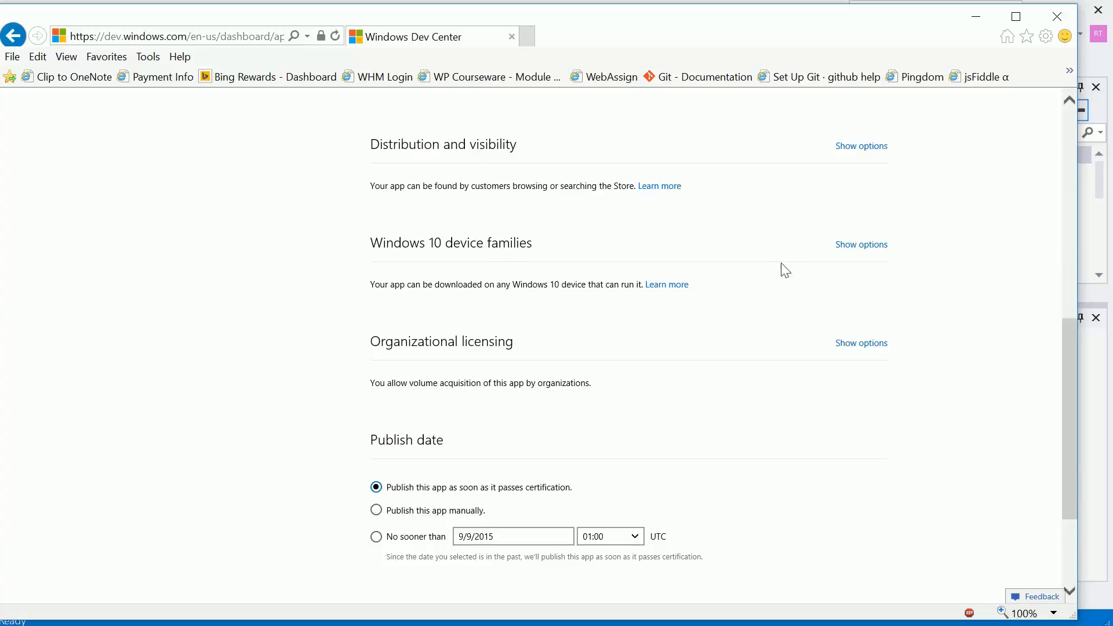
pyautogui.click(849, 253)
pyautogui.scroll(-1, 884, 311)
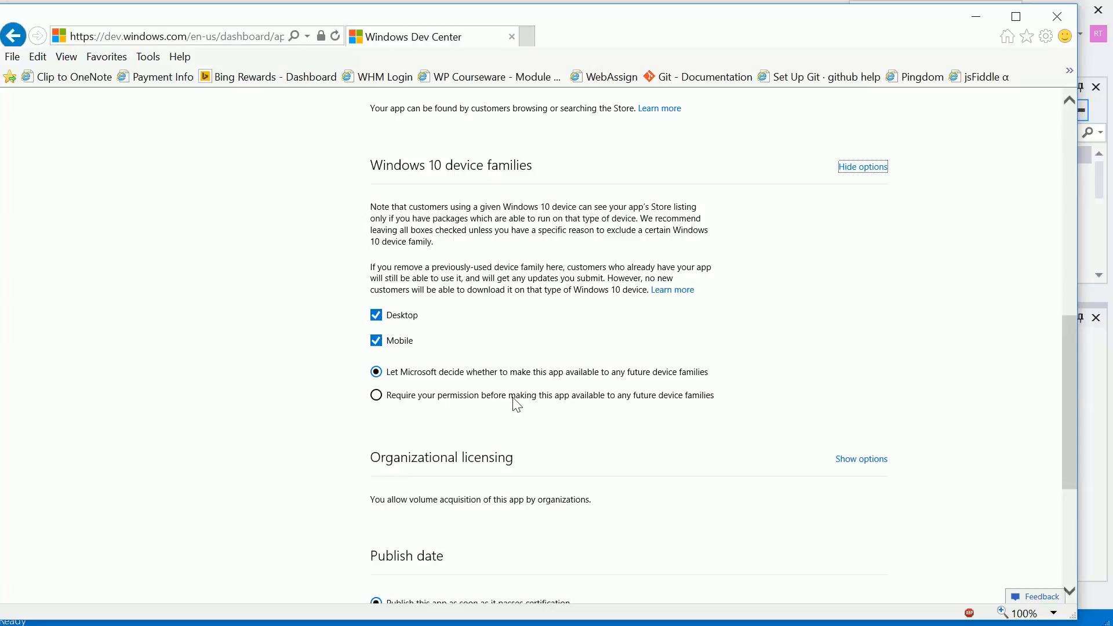
pyautogui.scroll(-4, 728, 322)
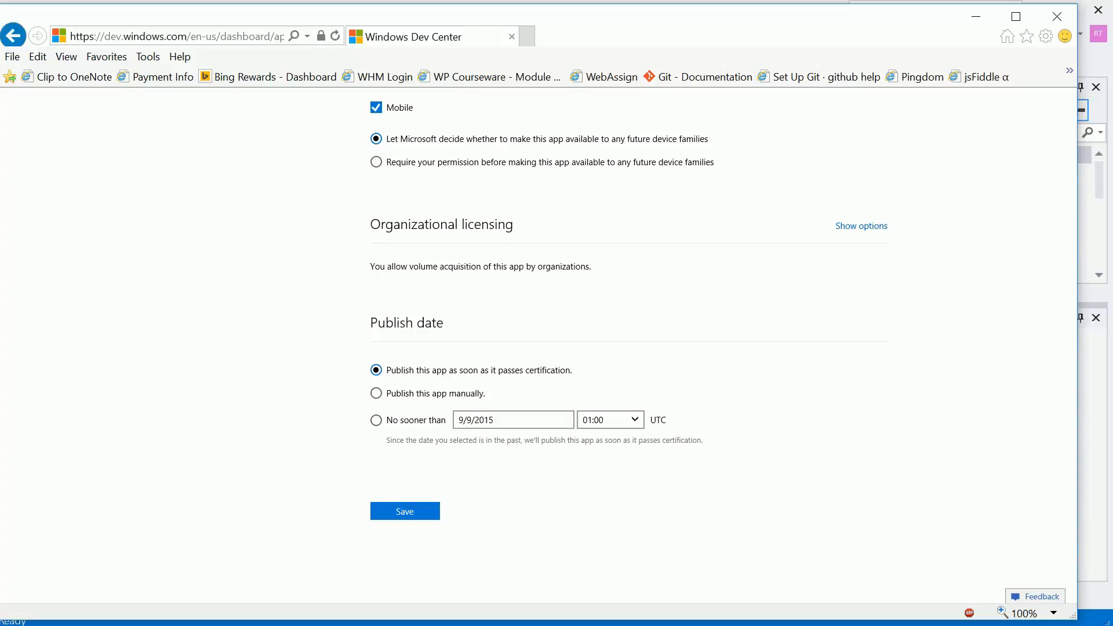
pyautogui.scroll(-1, 497, 244)
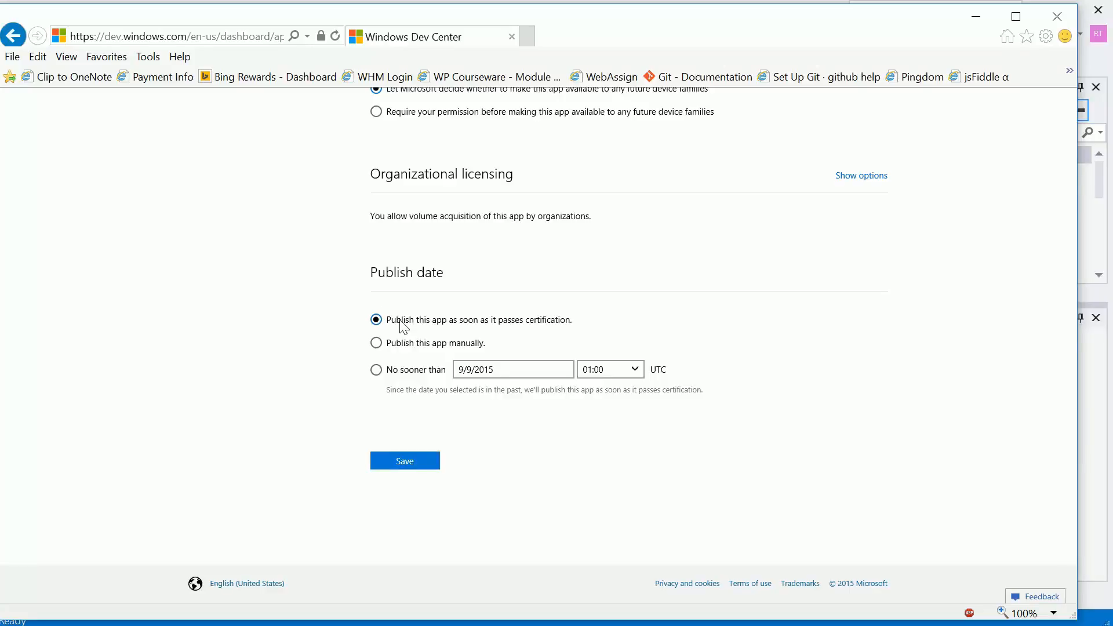
pyautogui.click(404, 462)
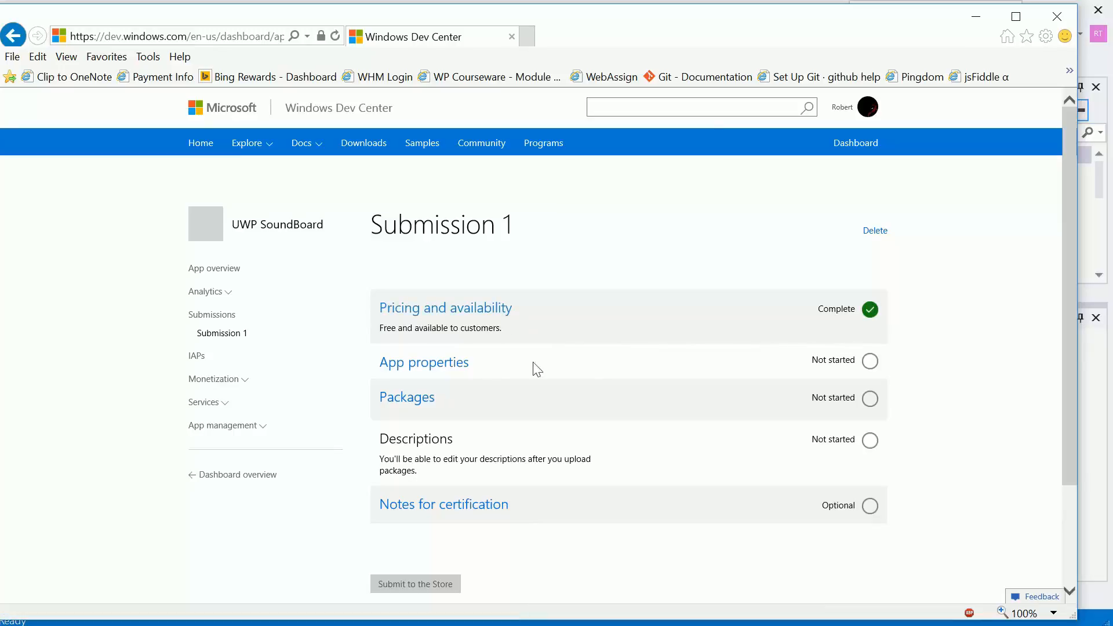
# - Open App properties for Submission 1 and set the app category to Entertainment
pyautogui.click(437, 367)
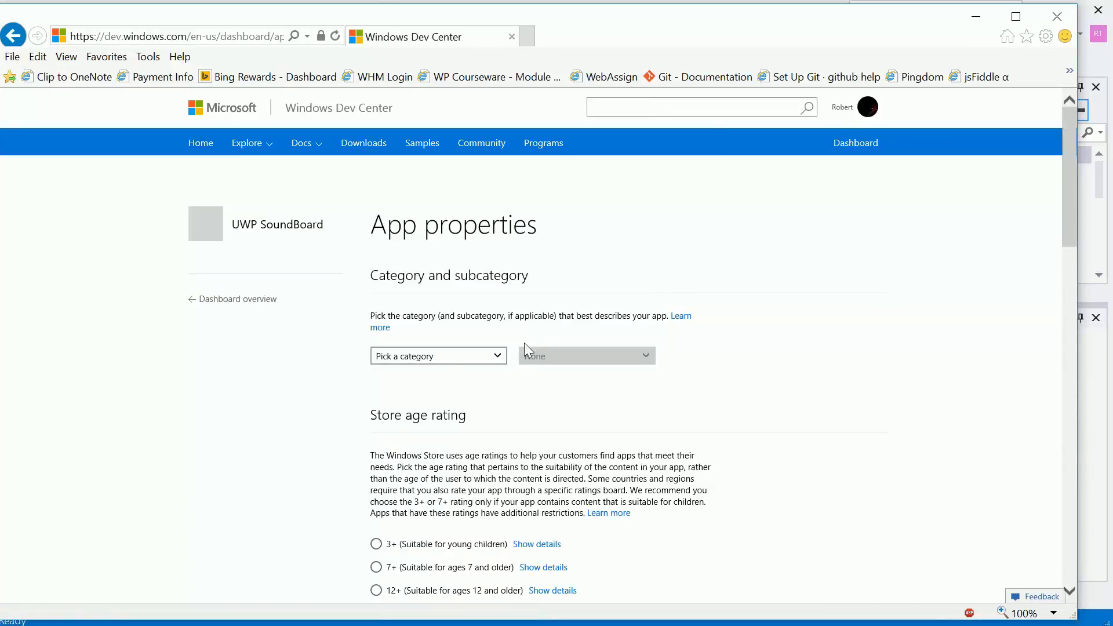
pyautogui.click(497, 356)
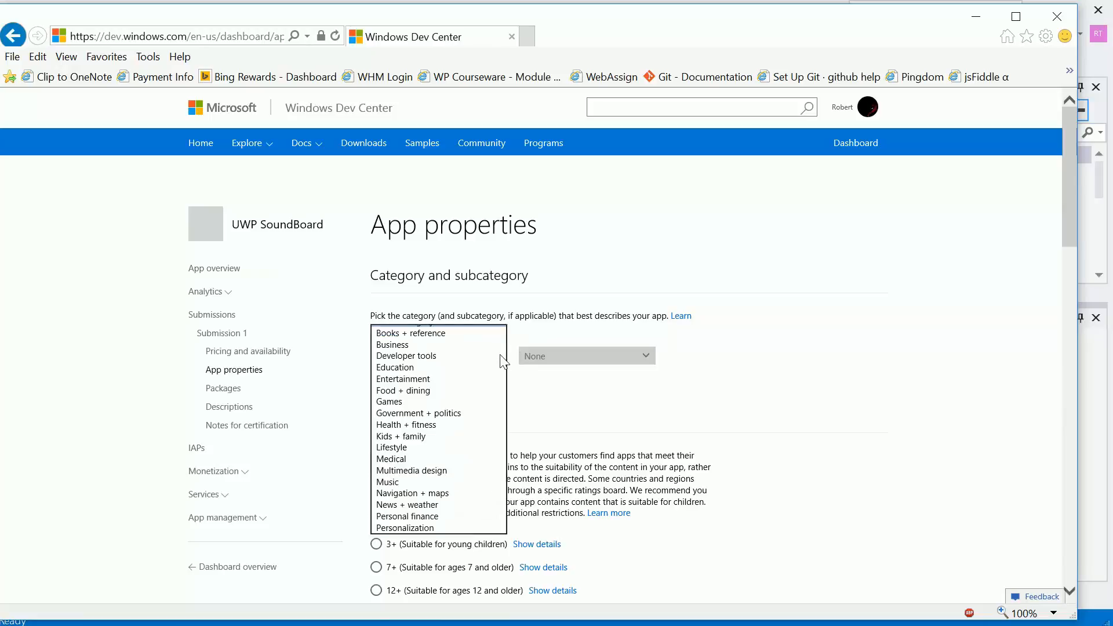
pyautogui.click(439, 378)
# - Set the store age rating to 3+ (Suitable for young children) and show that rating's details
pyautogui.scroll(-3, 835, 376)
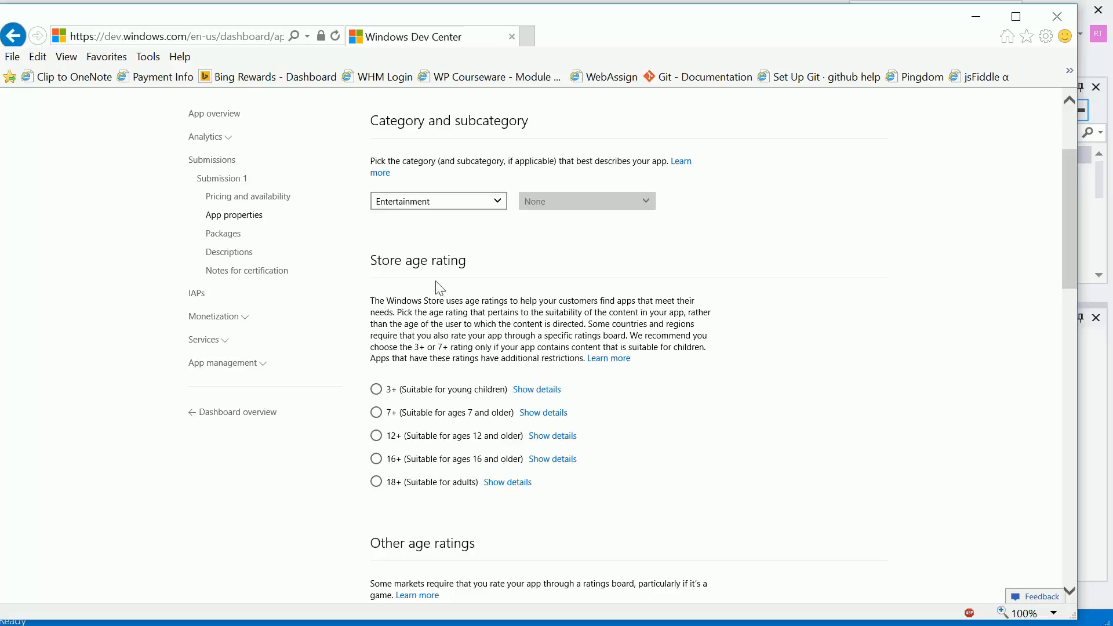
pyautogui.click(376, 390)
pyautogui.click(538, 389)
# - Set the CERO age rating for Japan to All ages under Other age ratings
pyautogui.scroll(-8, 751, 377)
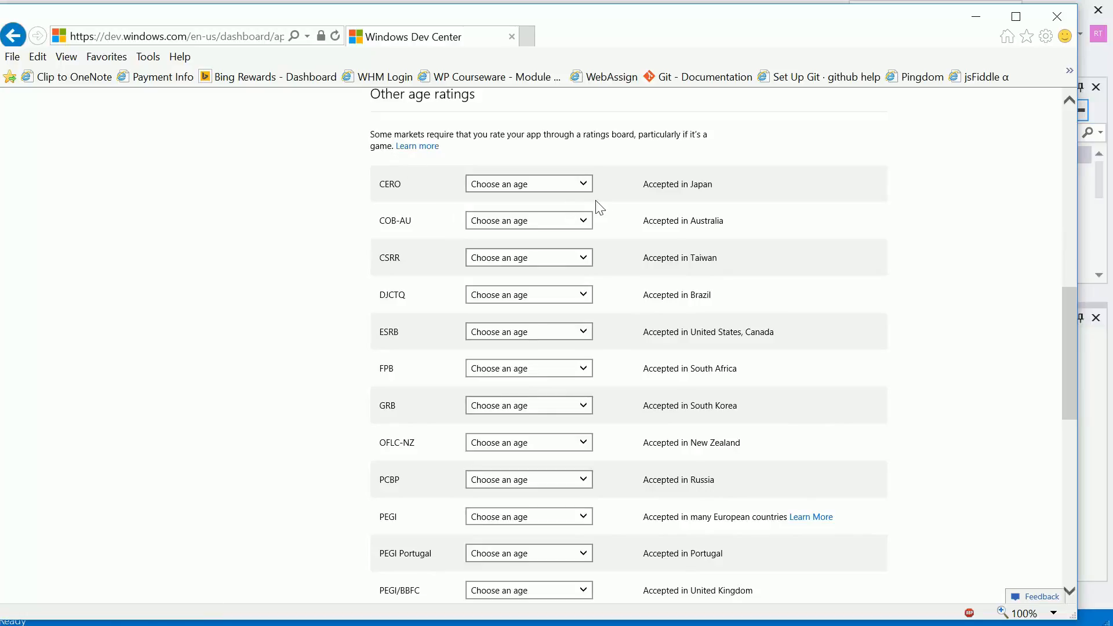
pyautogui.click(584, 184)
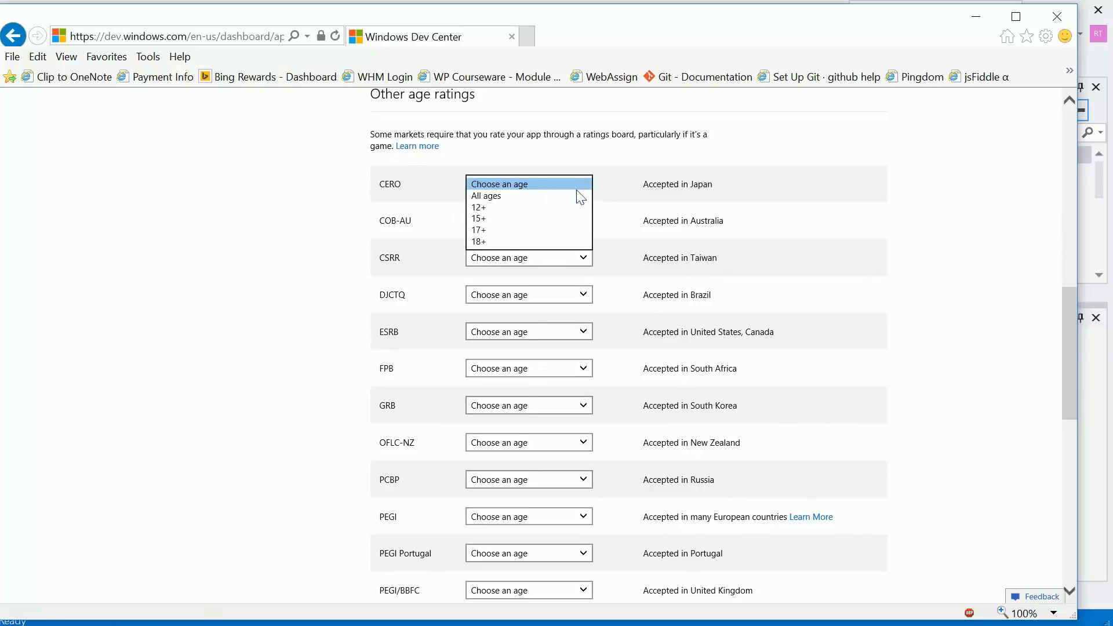
pyautogui.click(582, 196)
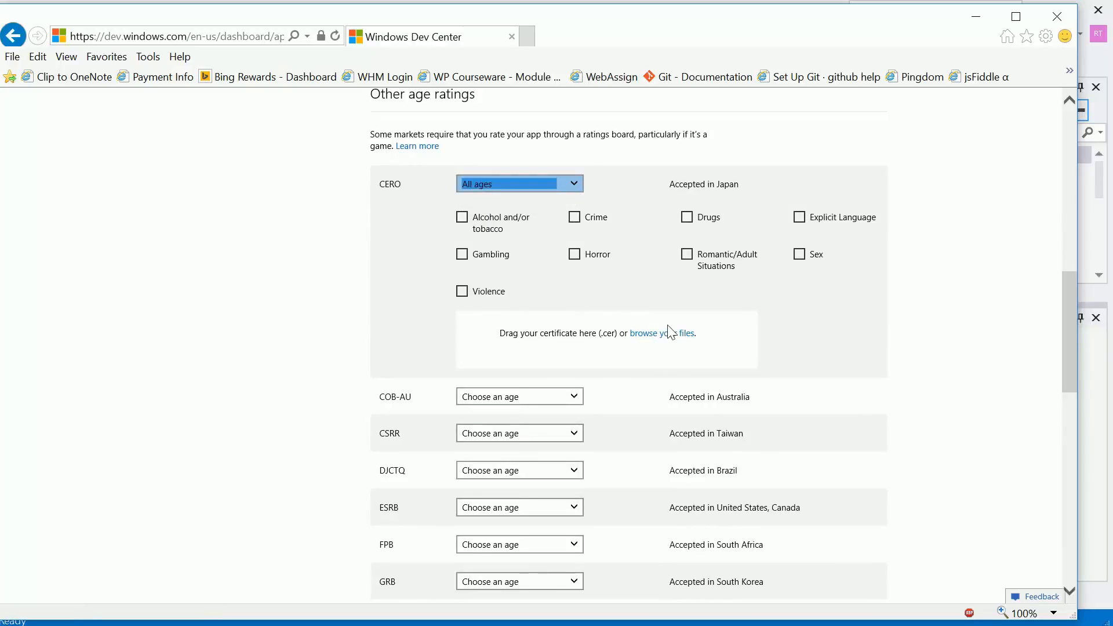
# - Clear the CERO age rating for Japan by setting it back to Choose an age
pyautogui.click(867, 279)
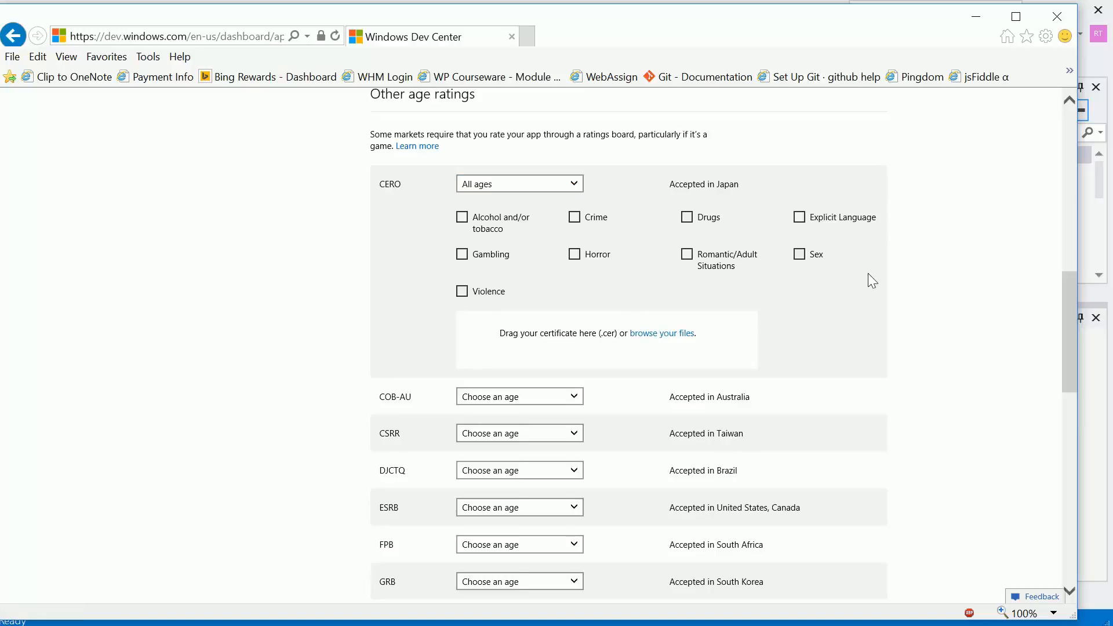
pyautogui.scroll(-3, 363, 316)
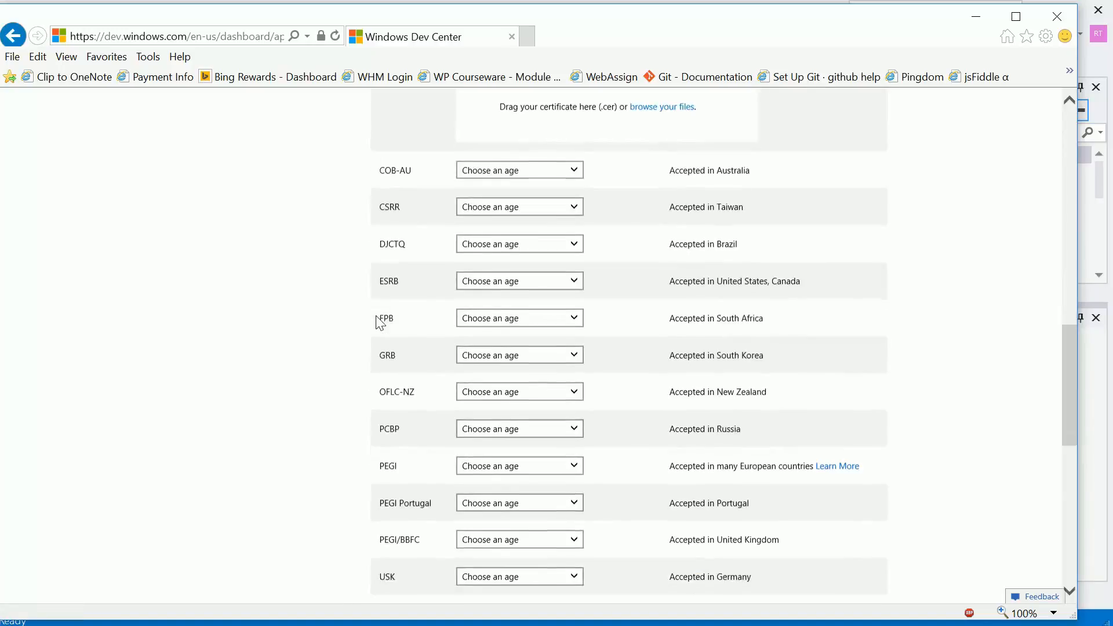
pyautogui.scroll(4, 400, 315)
pyautogui.click(571, 259)
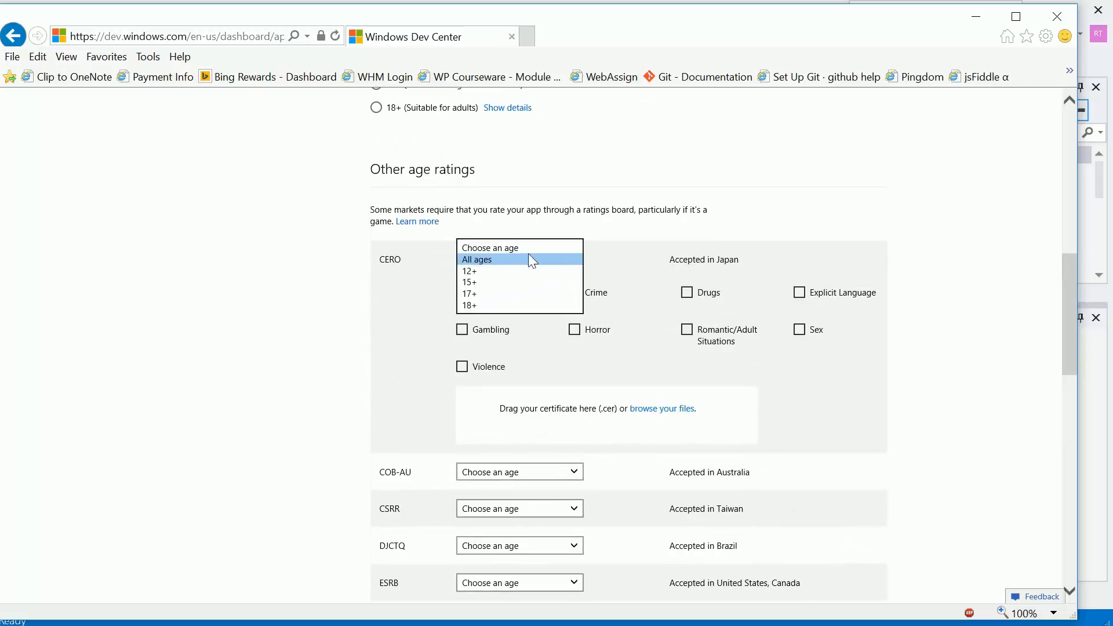
pyautogui.click(520, 244)
pyautogui.click(345, 320)
# - Declare under App declarations that the app has been tested to meet accessibility guidelines
pyautogui.scroll(-8, 346, 321)
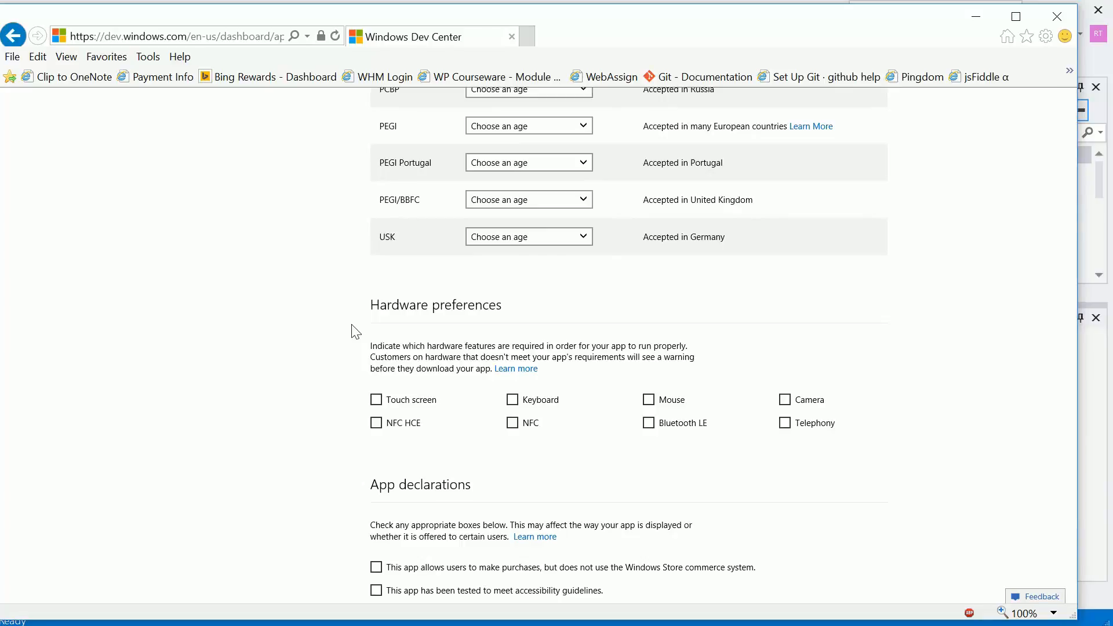
pyautogui.scroll(-3, 352, 328)
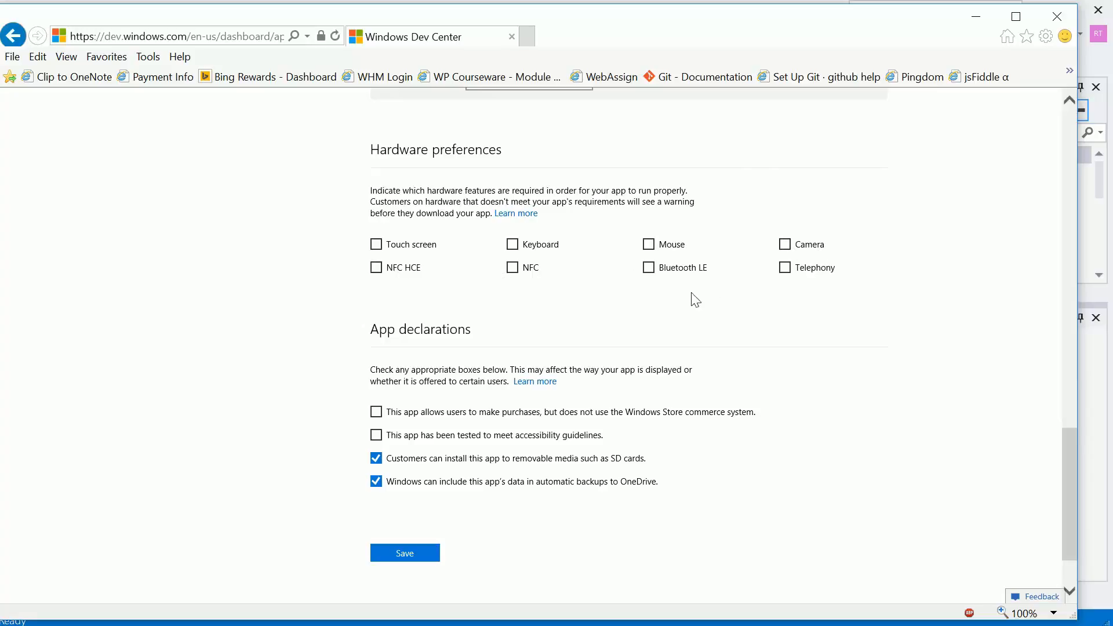
pyautogui.scroll(-1, 376, 298)
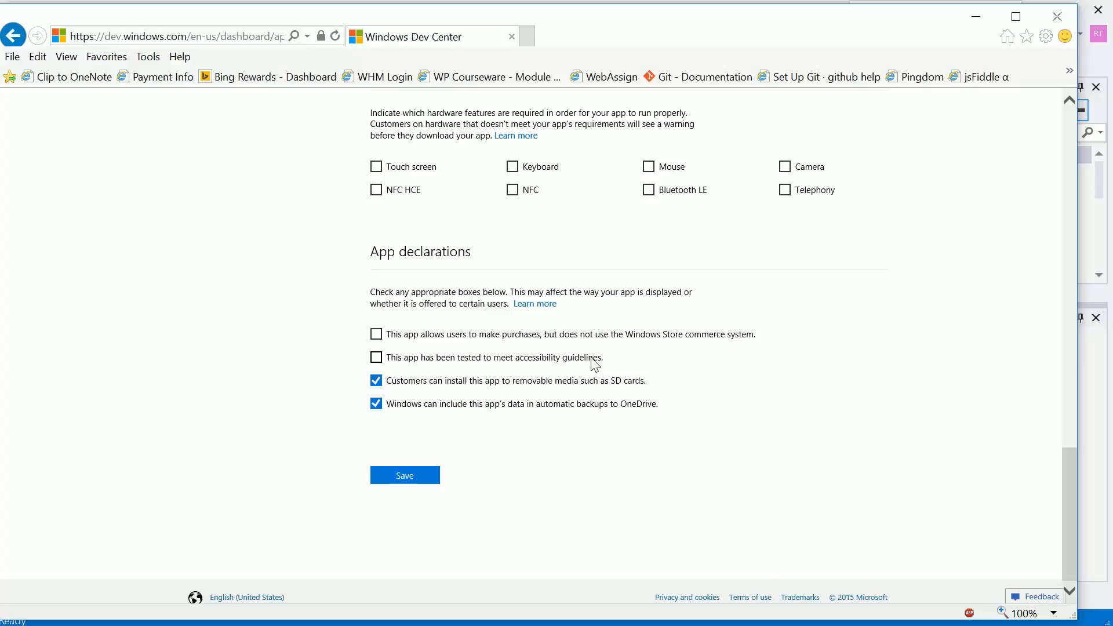
pyautogui.click(376, 357)
# - Open the Learn more page on app declarations, read through its explanations, and return to the App properties page
pyautogui.click(523, 306)
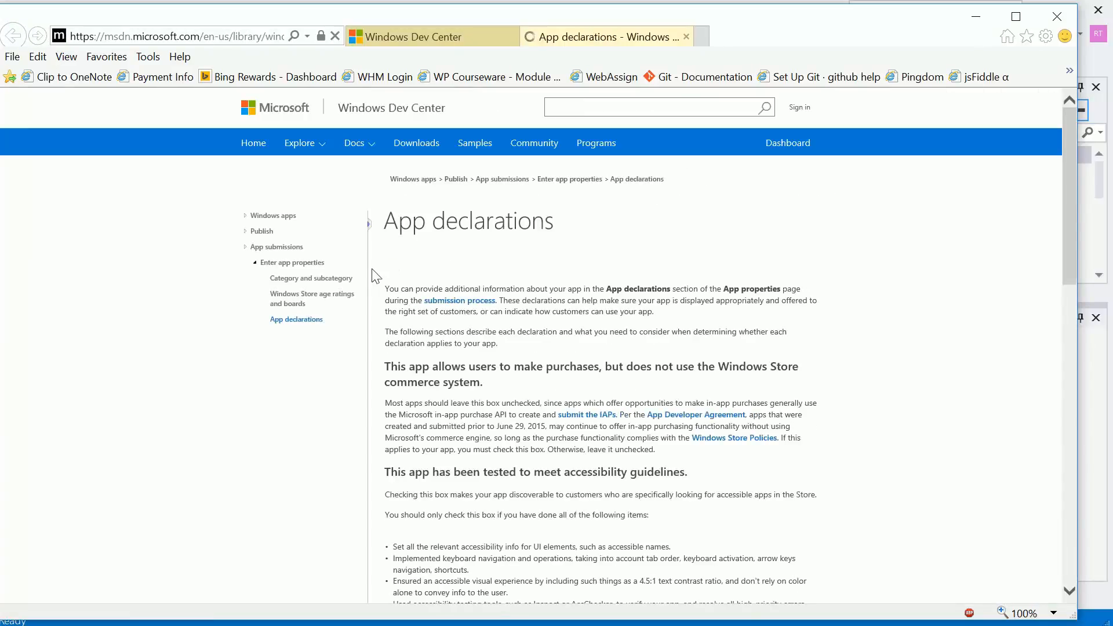
pyautogui.scroll(-5, 386, 277)
pyautogui.scroll(-5, 394, 275)
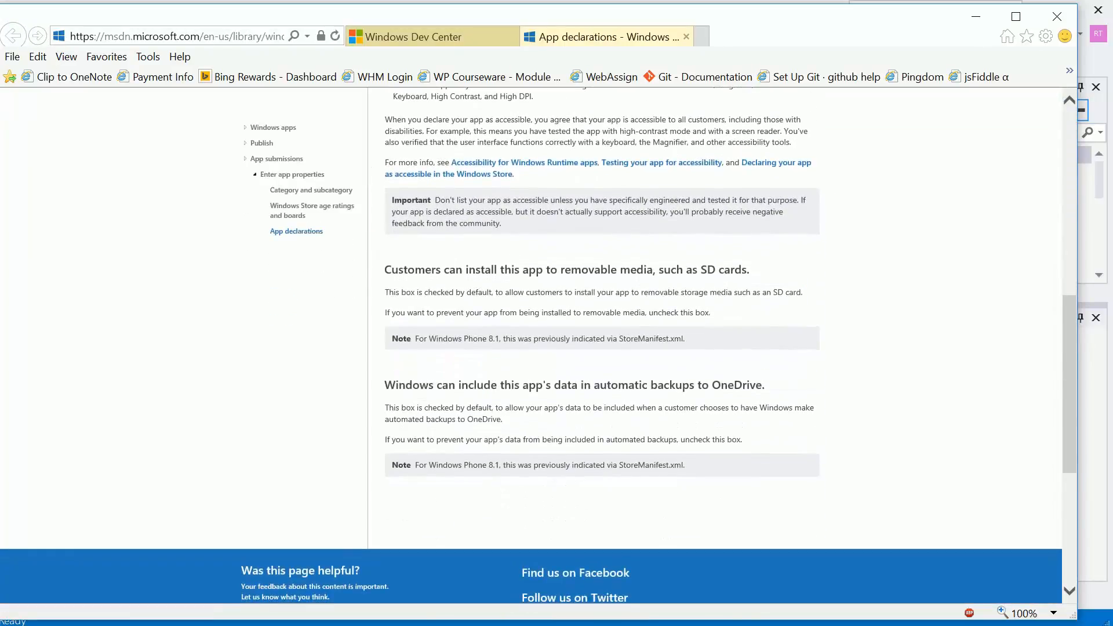
pyautogui.click(427, 38)
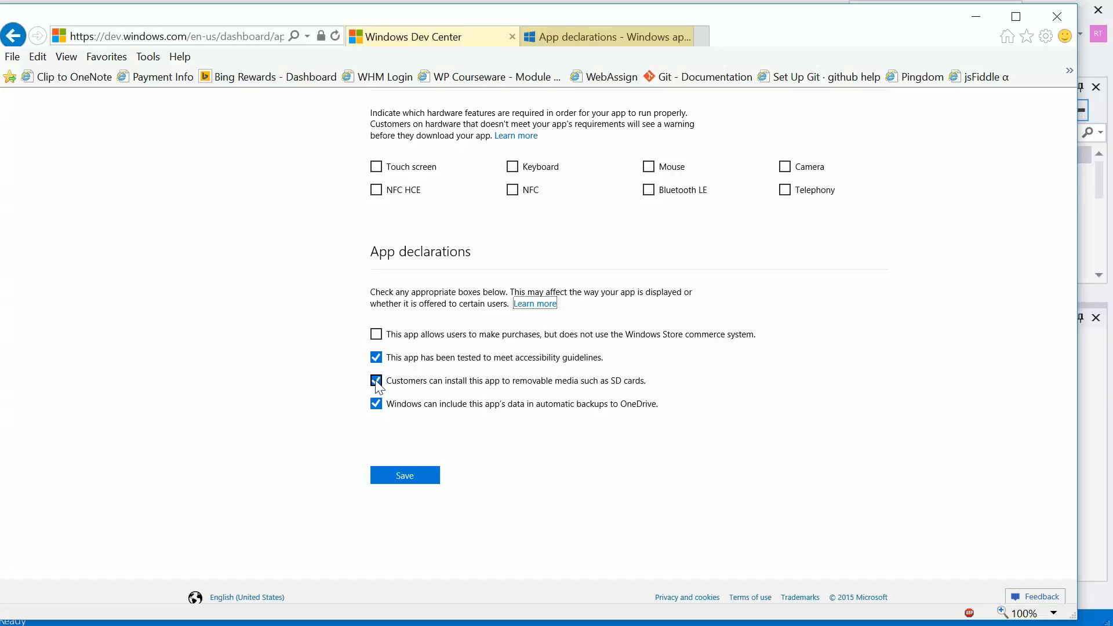
# - Toggle the removable media (SD card) installation declaration off and on again, and save the app properties
pyautogui.click(377, 383)
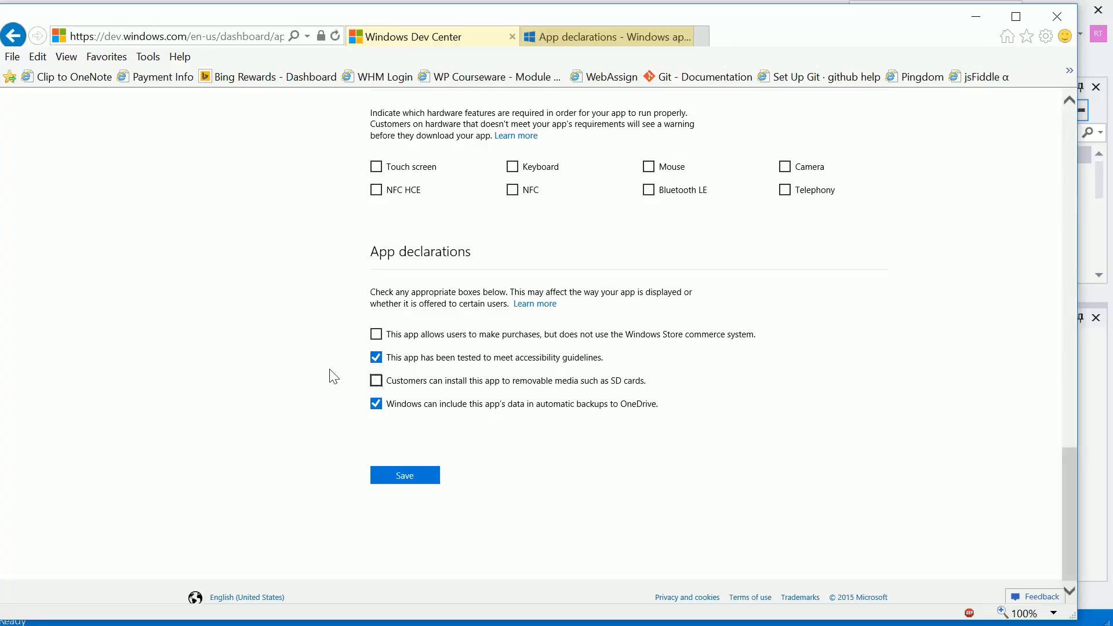
pyautogui.click(376, 380)
pyautogui.click(403, 477)
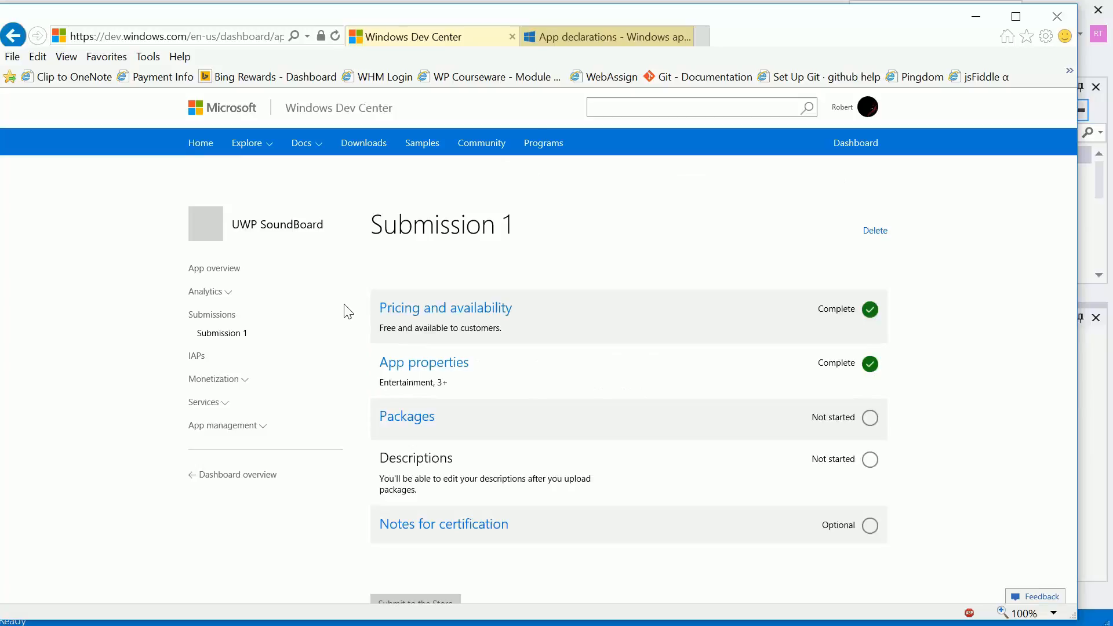
# - Open the Packages section of Submission 1 and highlight the note about the package being specific to the developer account
pyautogui.scroll(-1, 345, 311)
pyautogui.click(409, 346)
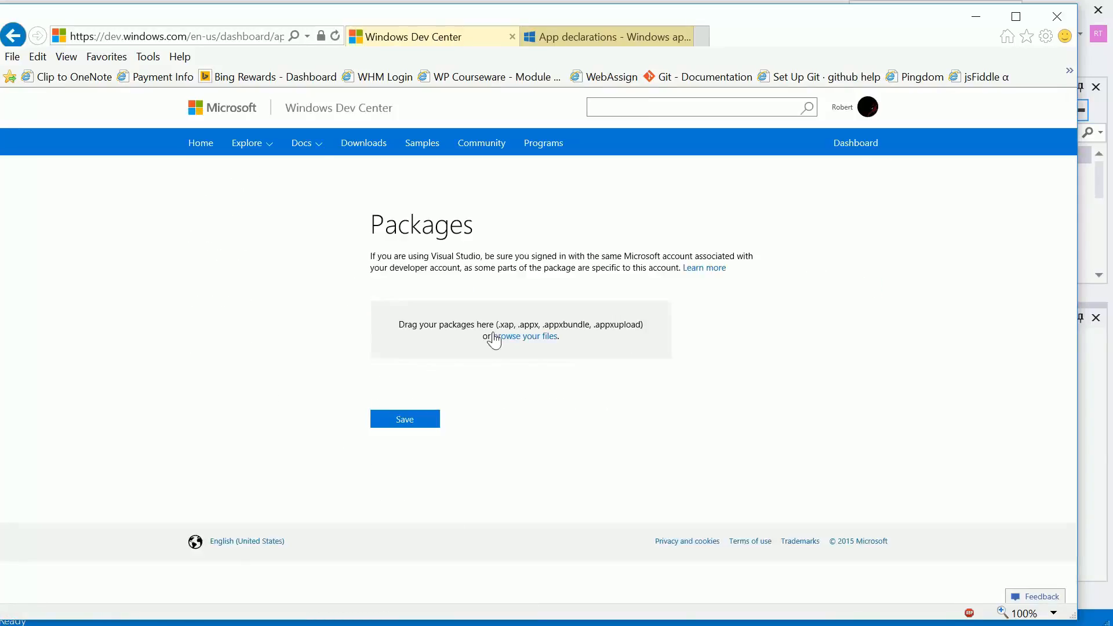
pyautogui.scroll(-1, 702, 353)
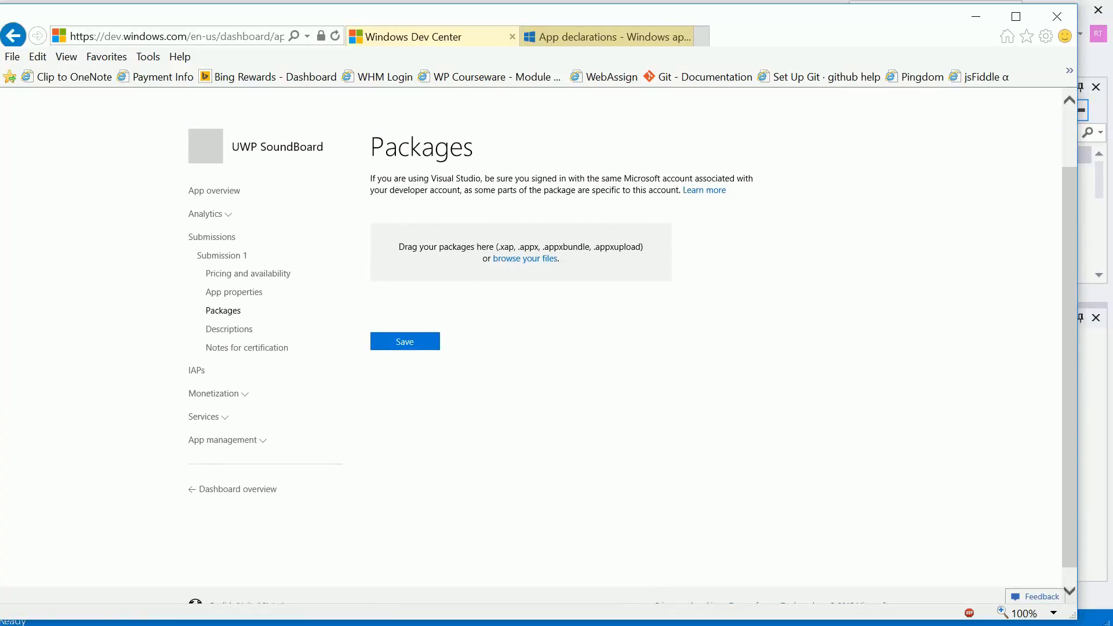
pyautogui.moveTo(422, 190); pyautogui.dragTo(622, 190)
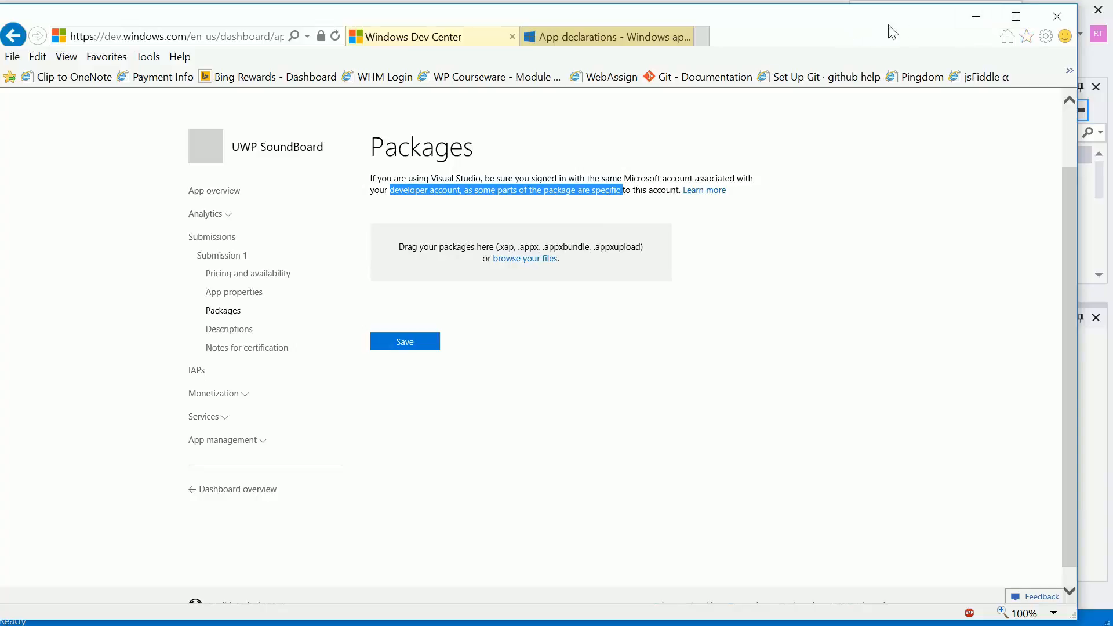
# - Switch to Visual Studio, close MainPage.xaml, and save all files in the UWPSoundBoard solution
pyautogui.click(976, 17)
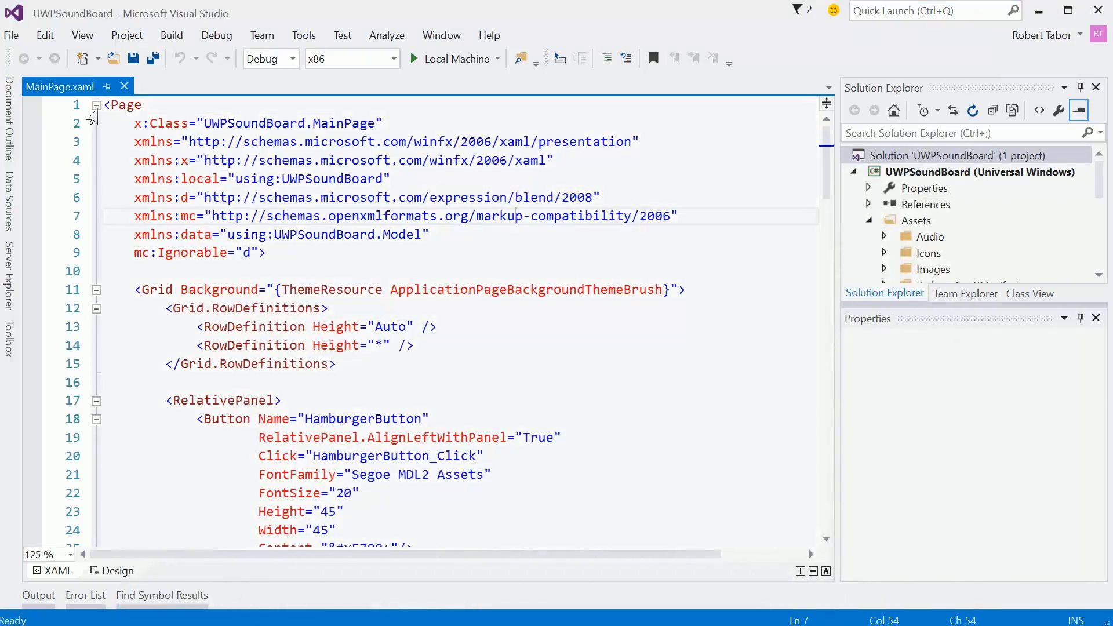
pyautogui.click(124, 85)
pyautogui.click(156, 60)
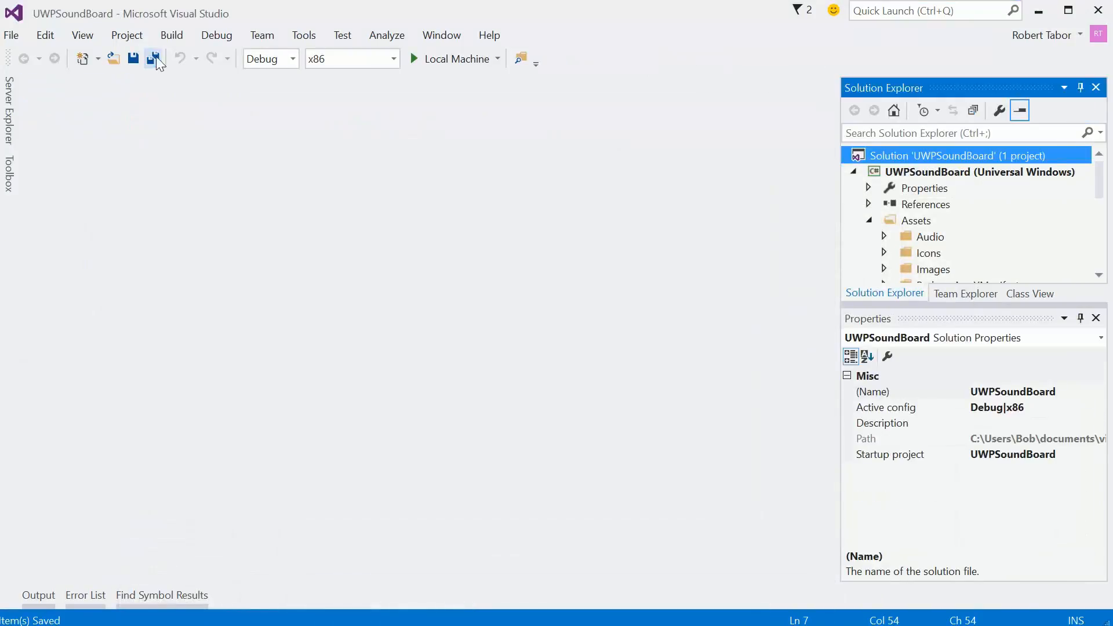
# - Set the solution configuration to Release and build the UWPSoundBoard solution
pyautogui.click(291, 60)
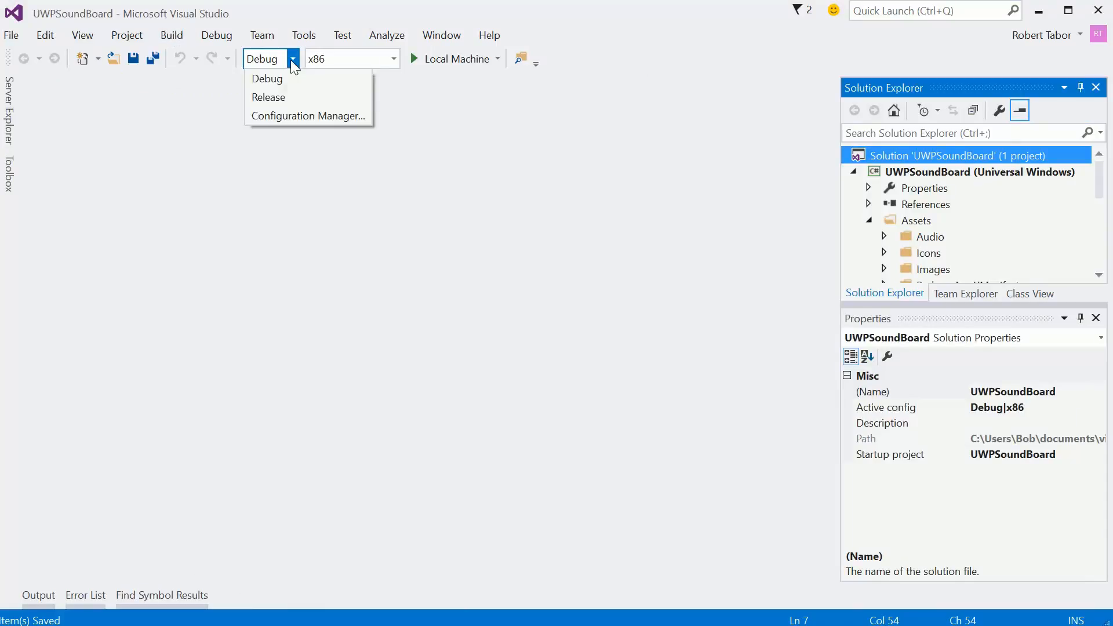
pyautogui.click(274, 97)
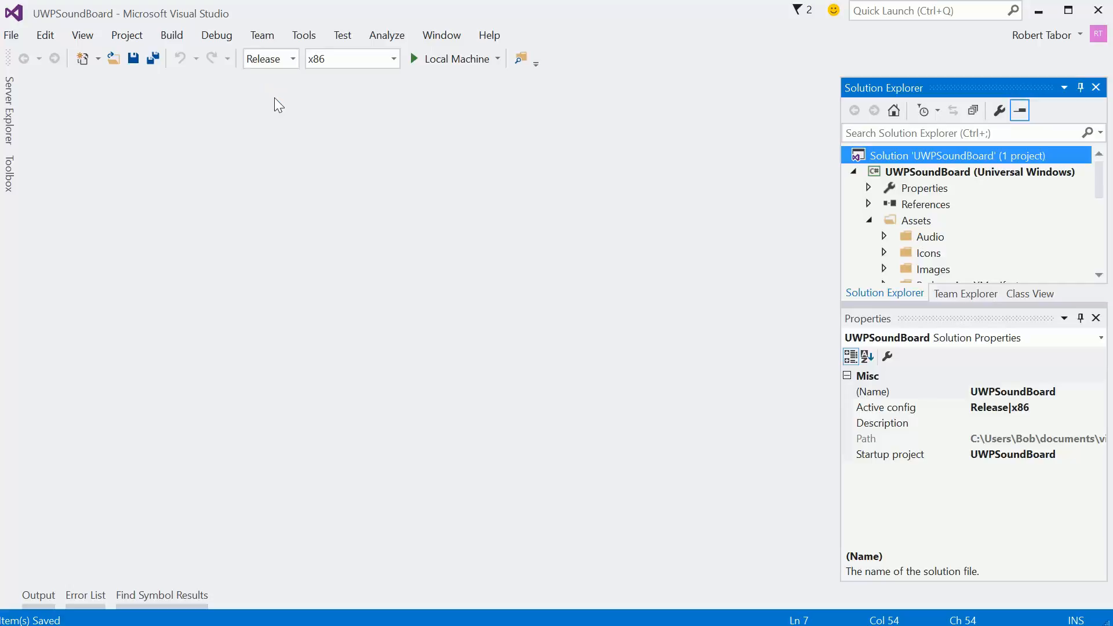
pyautogui.click(162, 36)
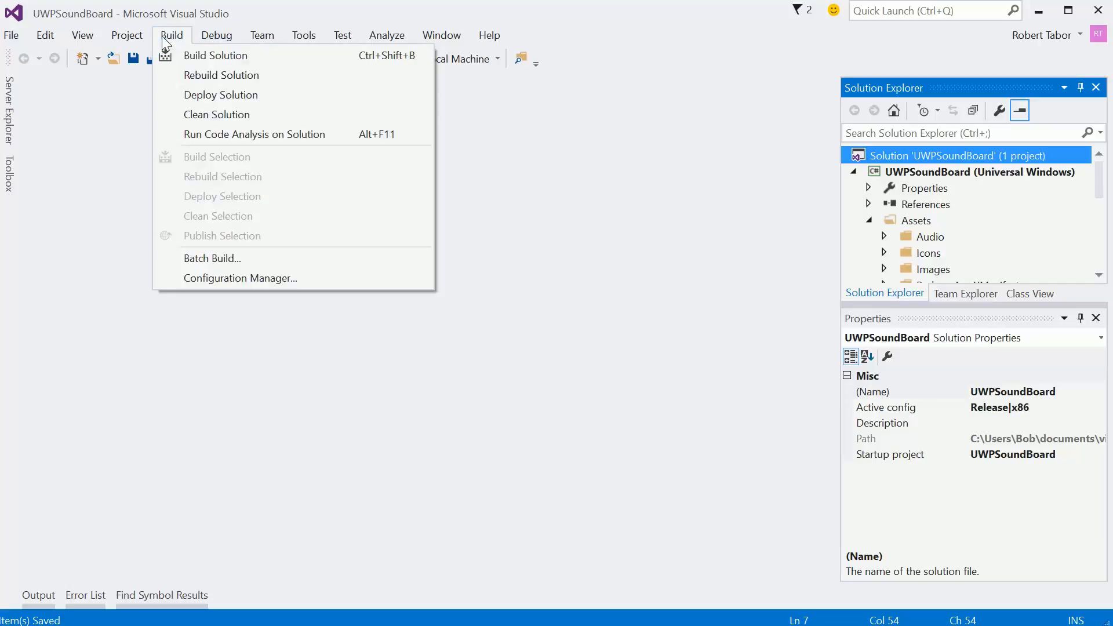
pyautogui.click(196, 55)
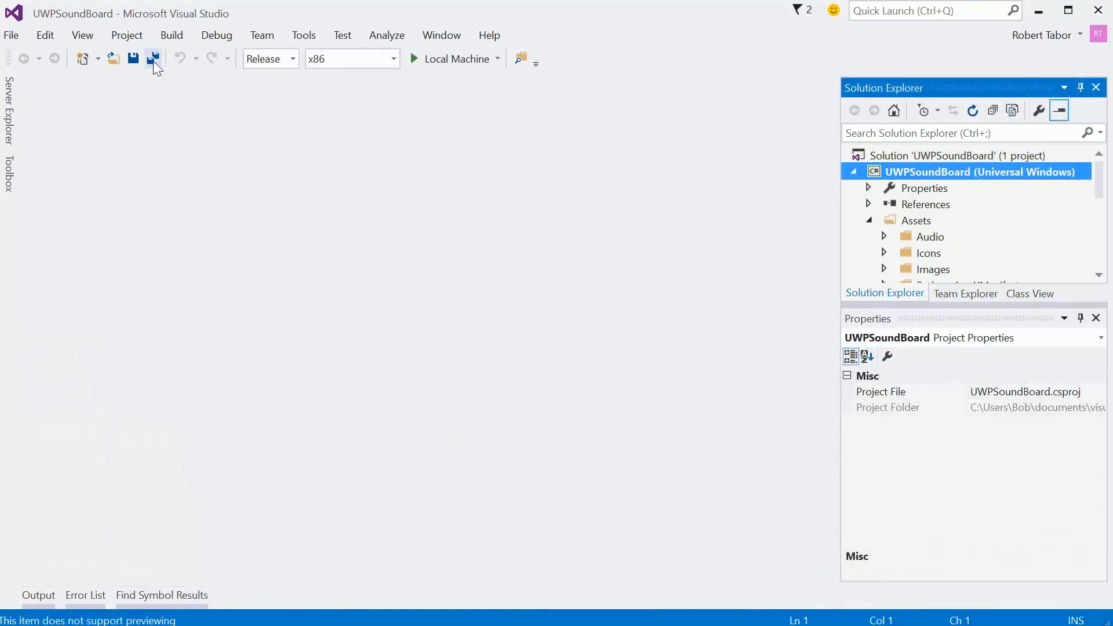
# - Start creating app packages for the UWPSoundBoard project, keeping Yes for building packages to upload to the Windows Store
pyautogui.click(127, 38)
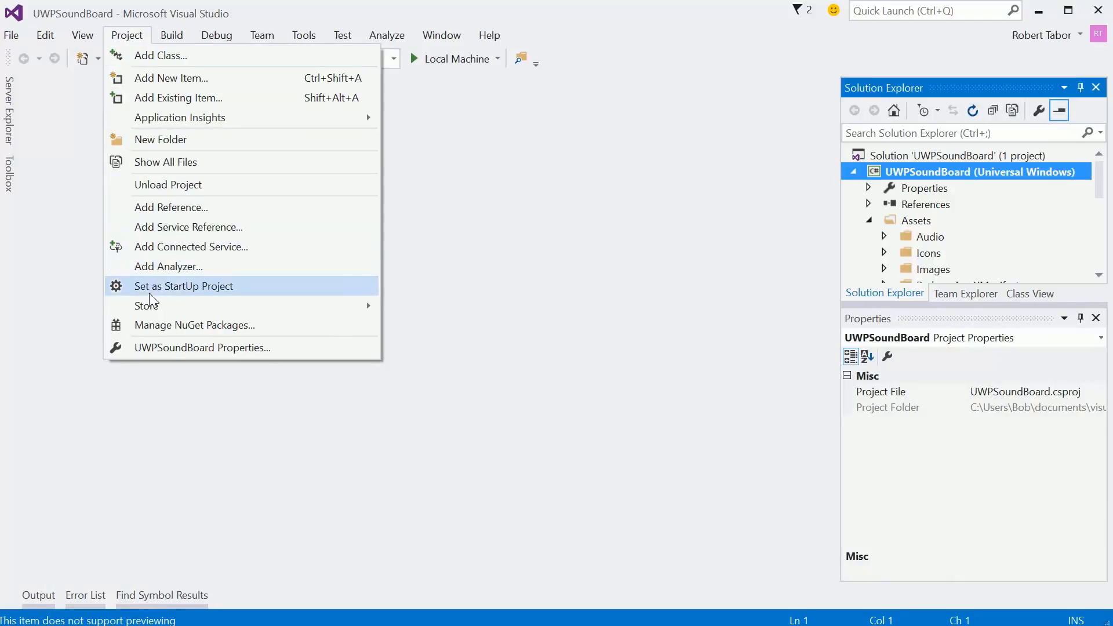
pyautogui.moveTo(157, 306)
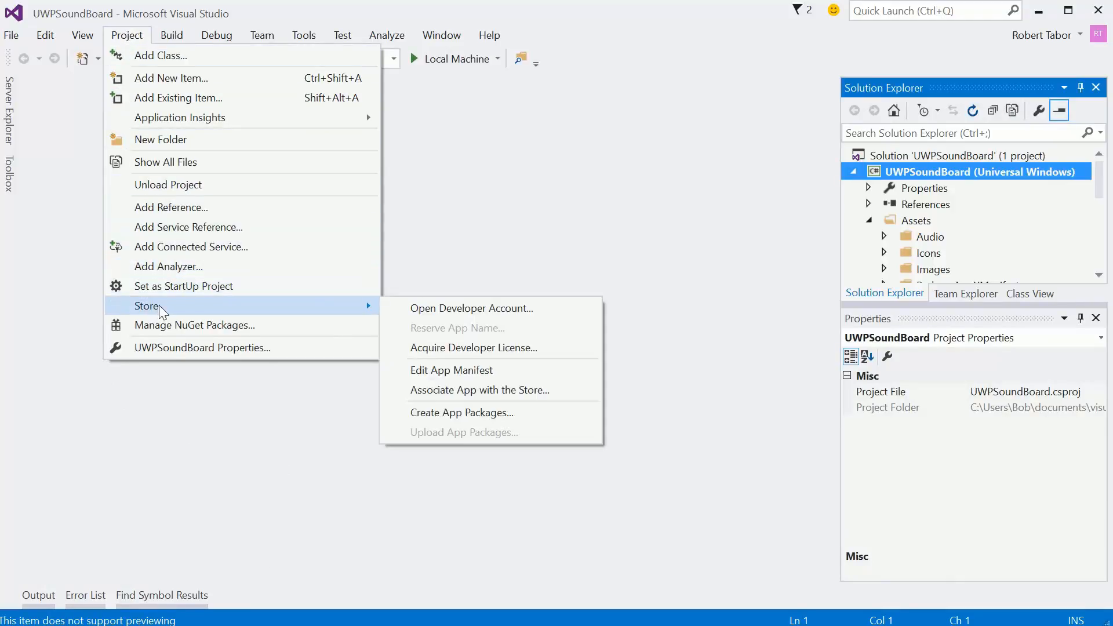
pyautogui.click(422, 412)
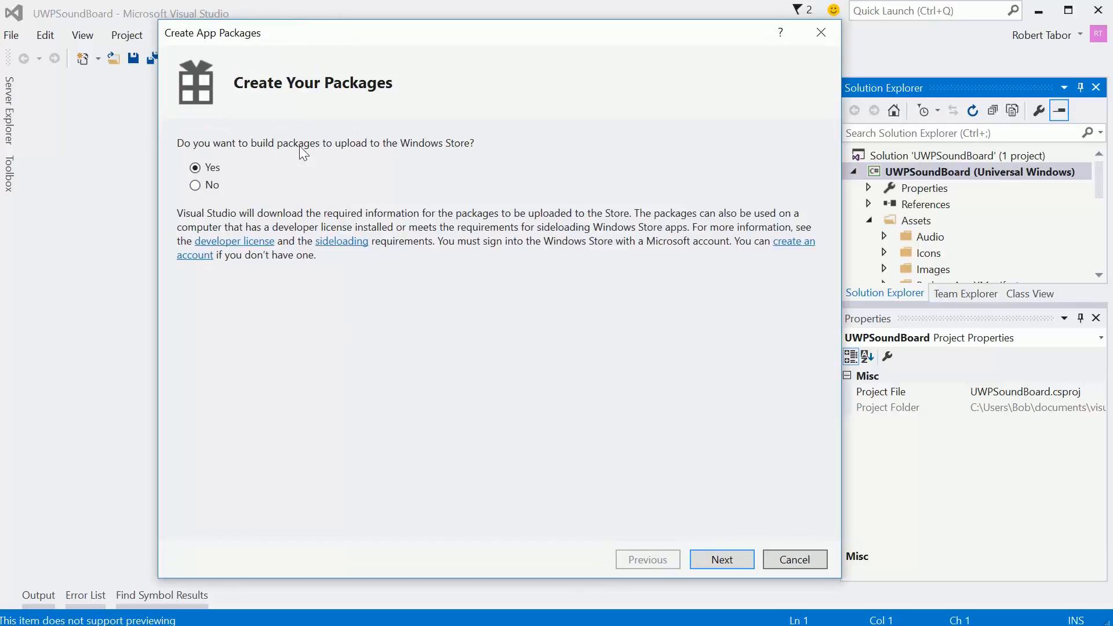
pyautogui.click(707, 559)
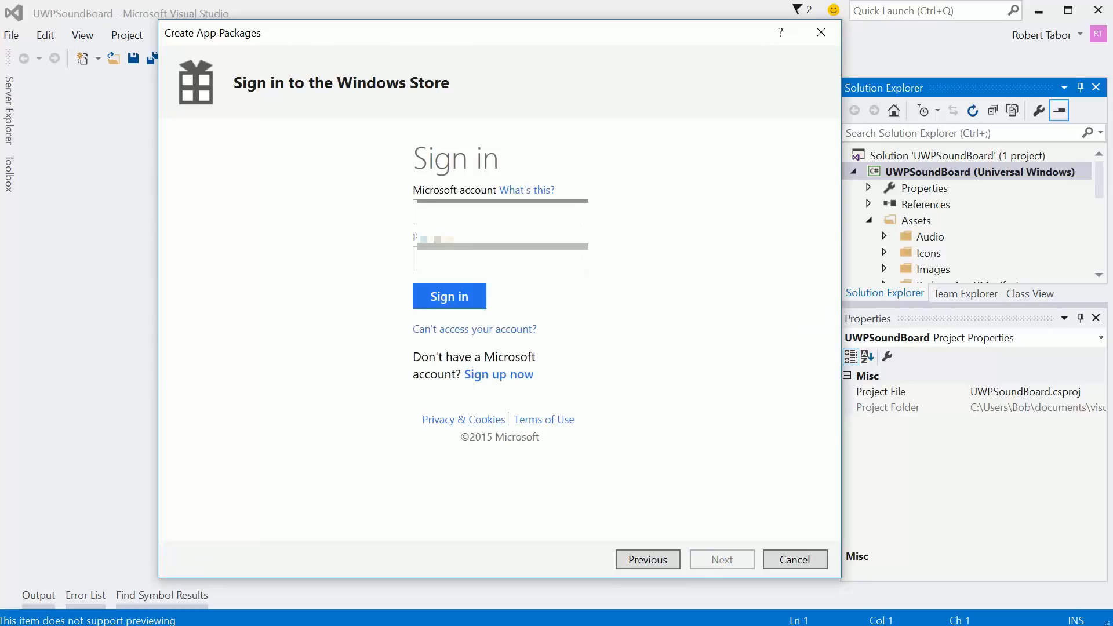
# - Sign in to the Windows Store with the Microsoft account e-mail and the account password
pyautogui.write('...')
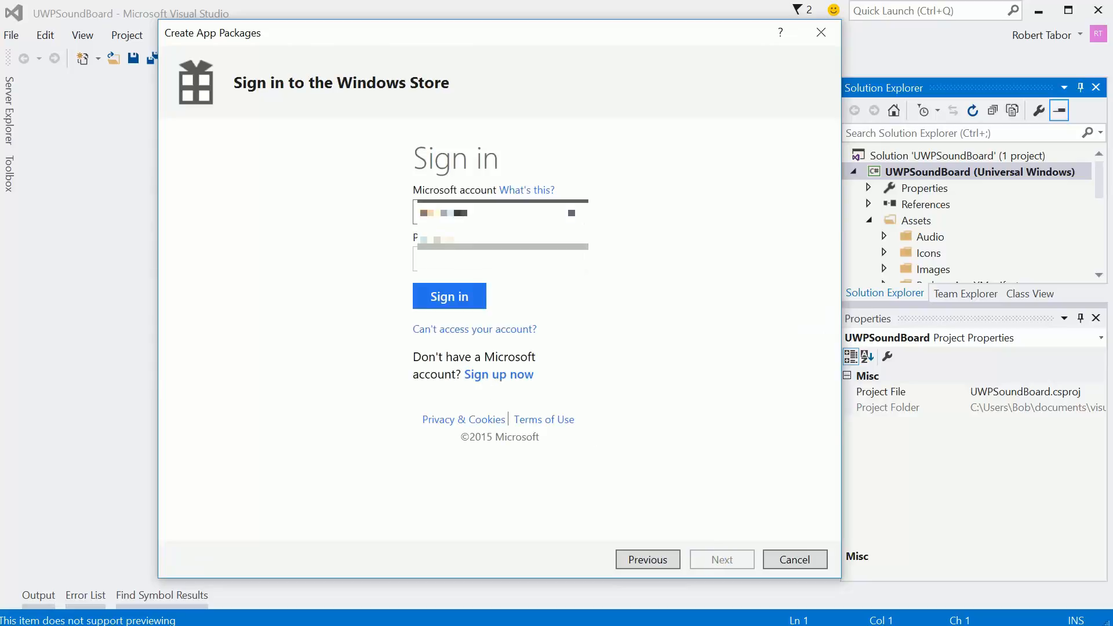
pyautogui.press('Tab')
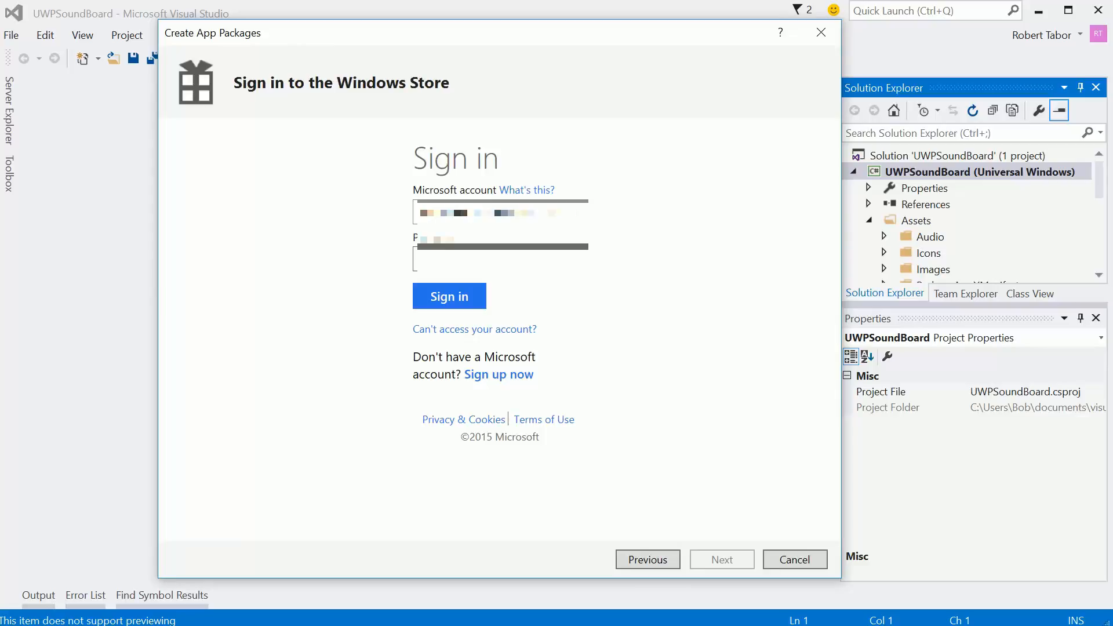
pyautogui.write('************')
pyautogui.press('Return')
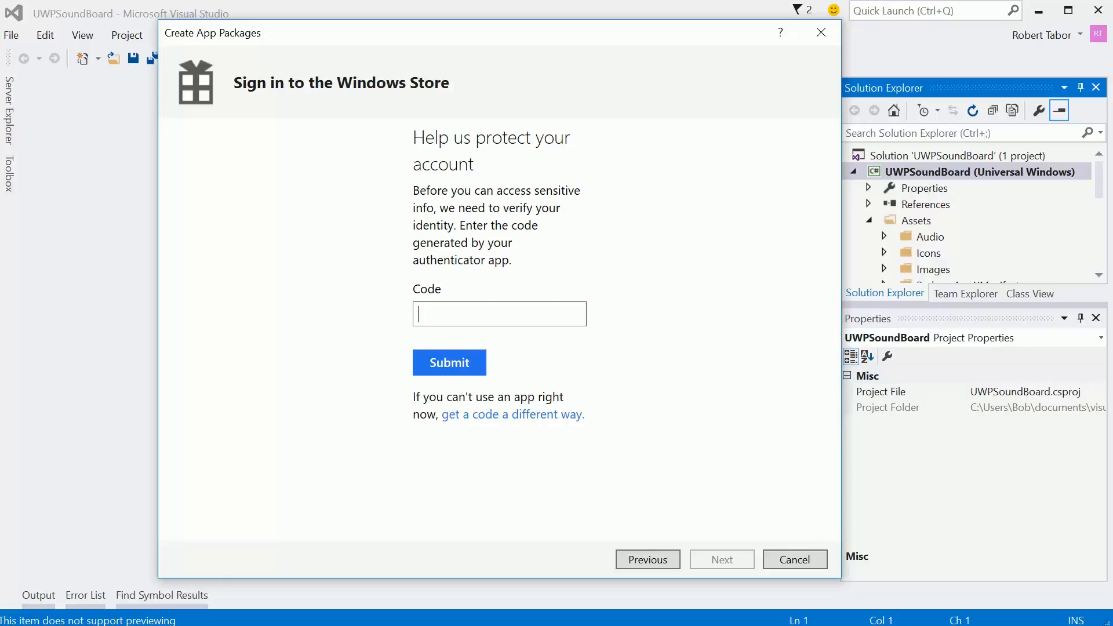
# - Request the security code by text message, confirming the last four digits of the account's phone number
pyautogui.click(504, 416)
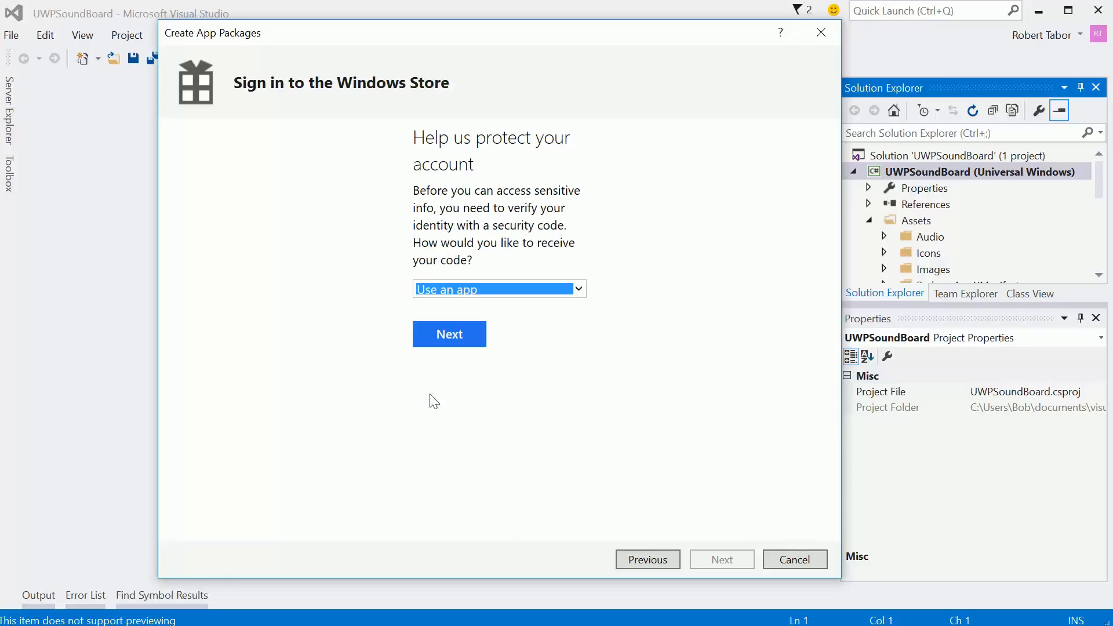
pyautogui.click(578, 289)
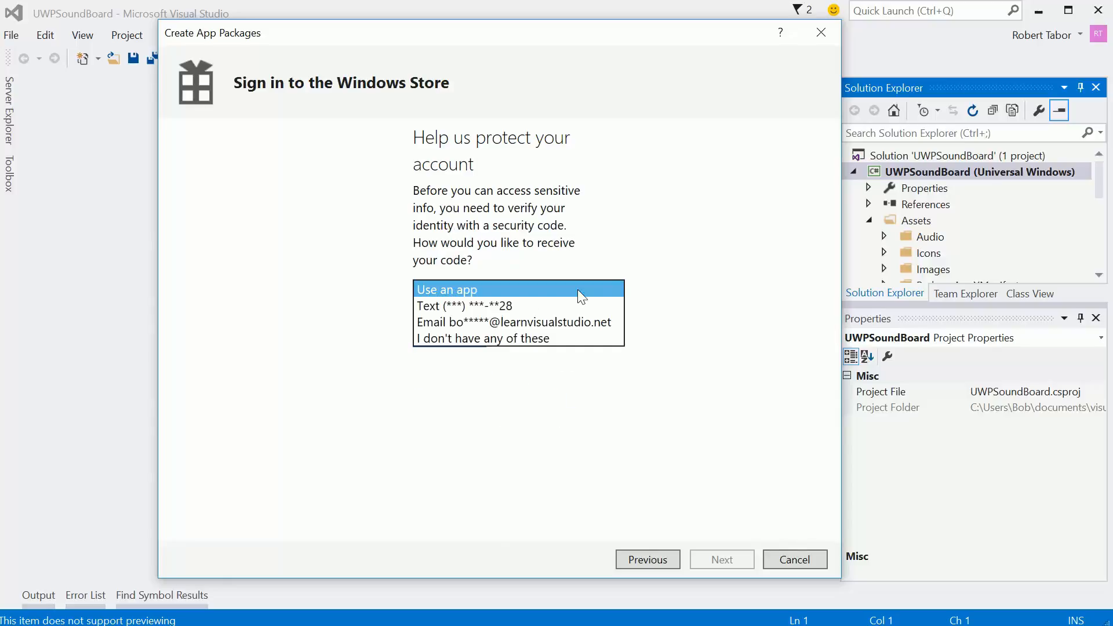
pyautogui.click(528, 304)
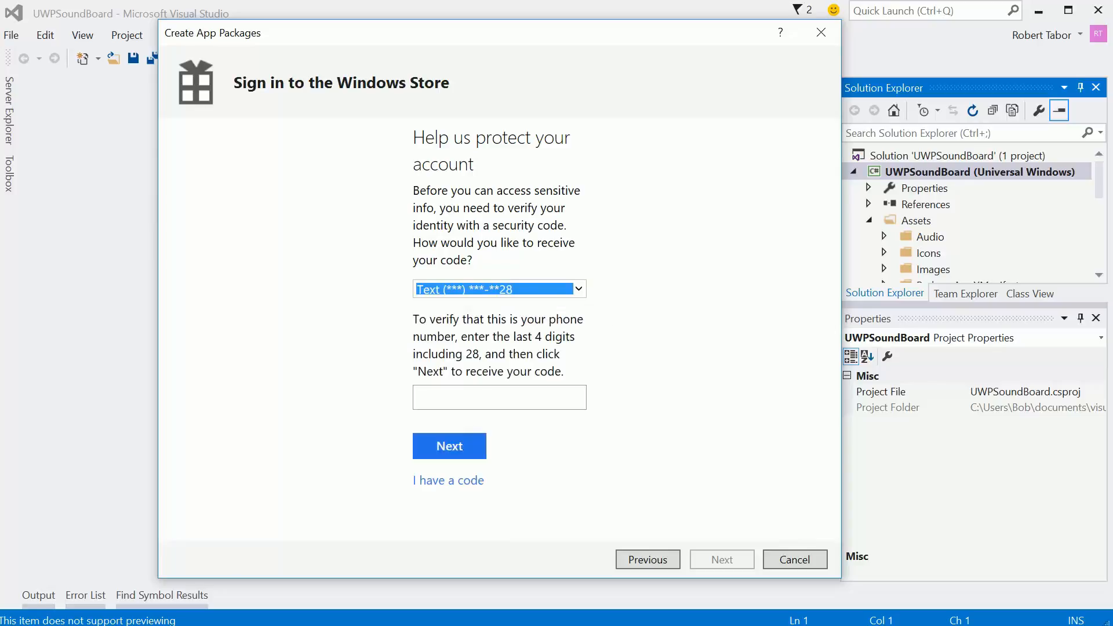
pyautogui.click(499, 398)
pyautogui.write('30')
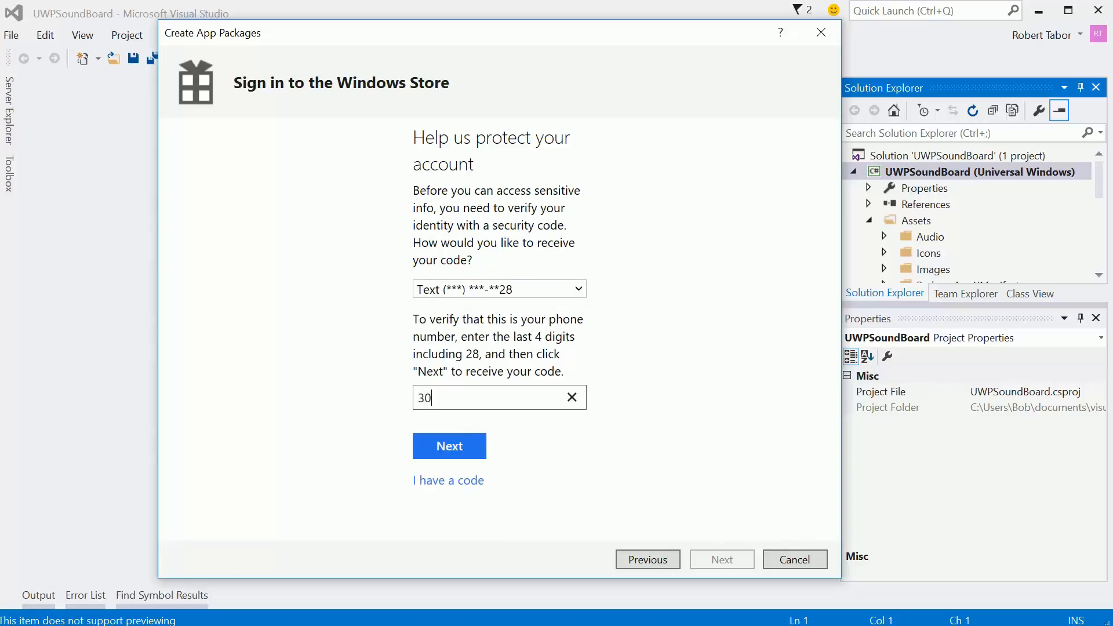
pyautogui.write('28')
pyautogui.click(449, 447)
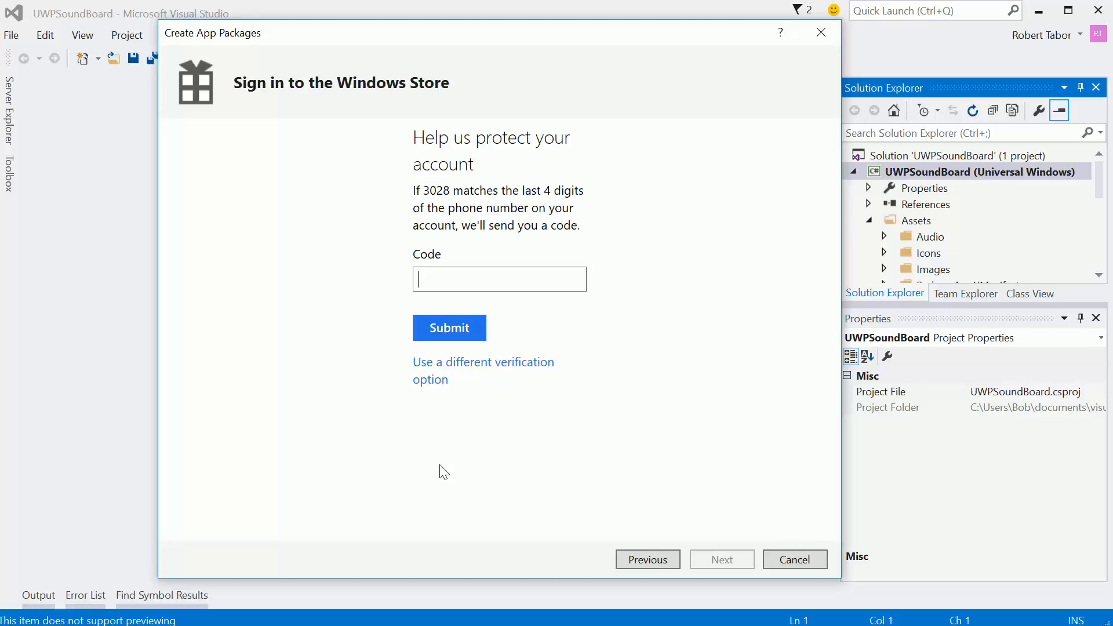
# - Enter the received verification code and submit it to complete the Windows Store sign-in
pyautogui.write('**')
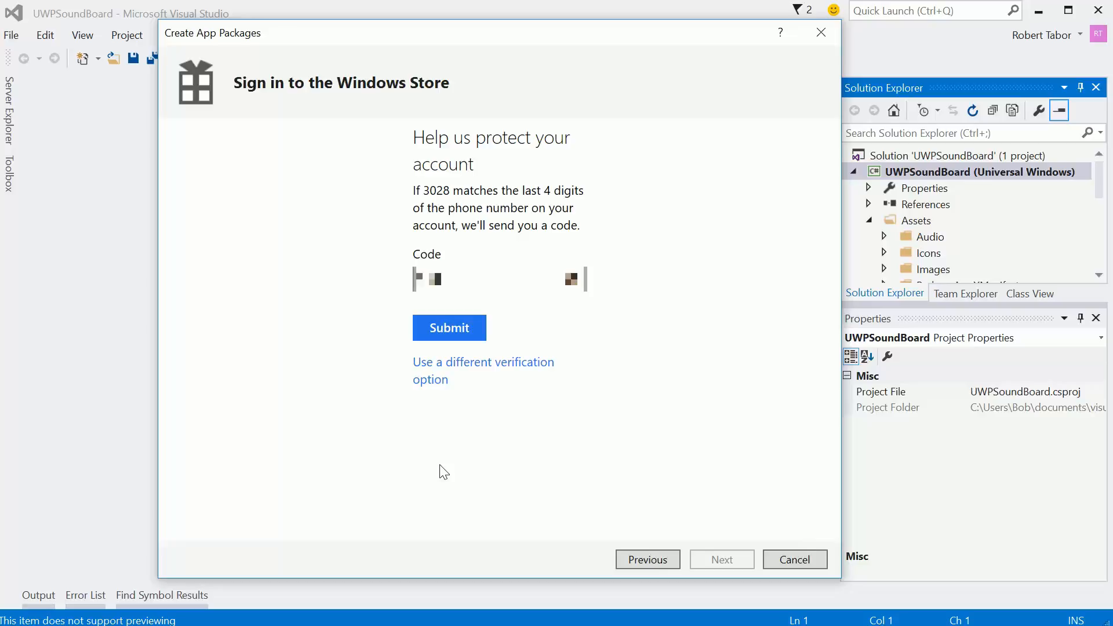
pyautogui.write('***')
pyautogui.click(447, 327)
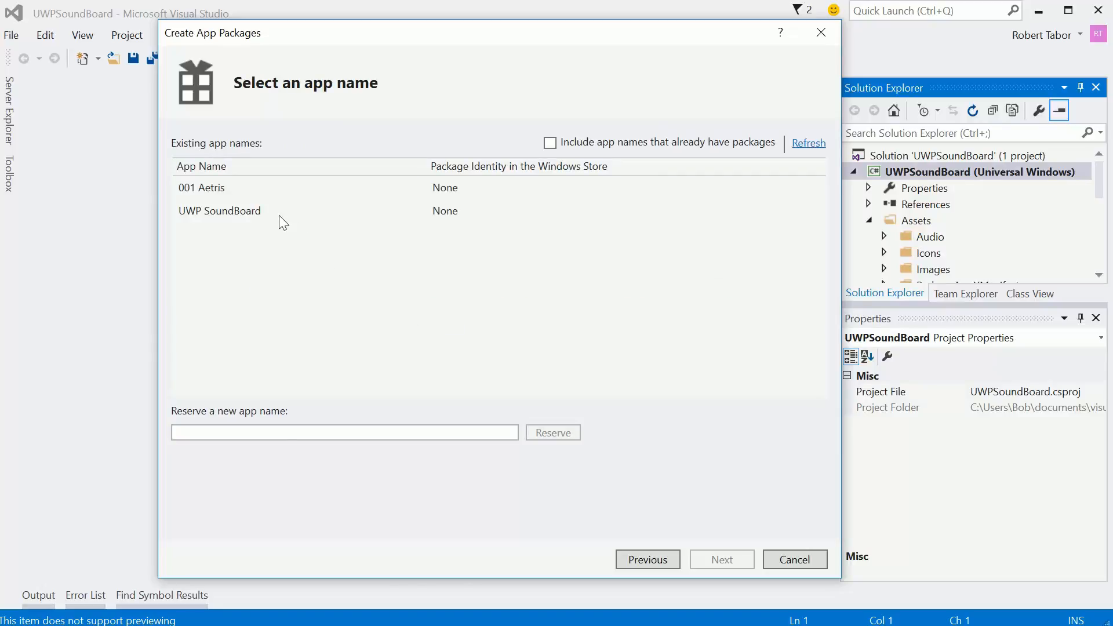
# - Select the UWP SoundBoard app name and create its release packages for x86, x64 and ARM in the AppPackages output folder
pyautogui.click(251, 211)
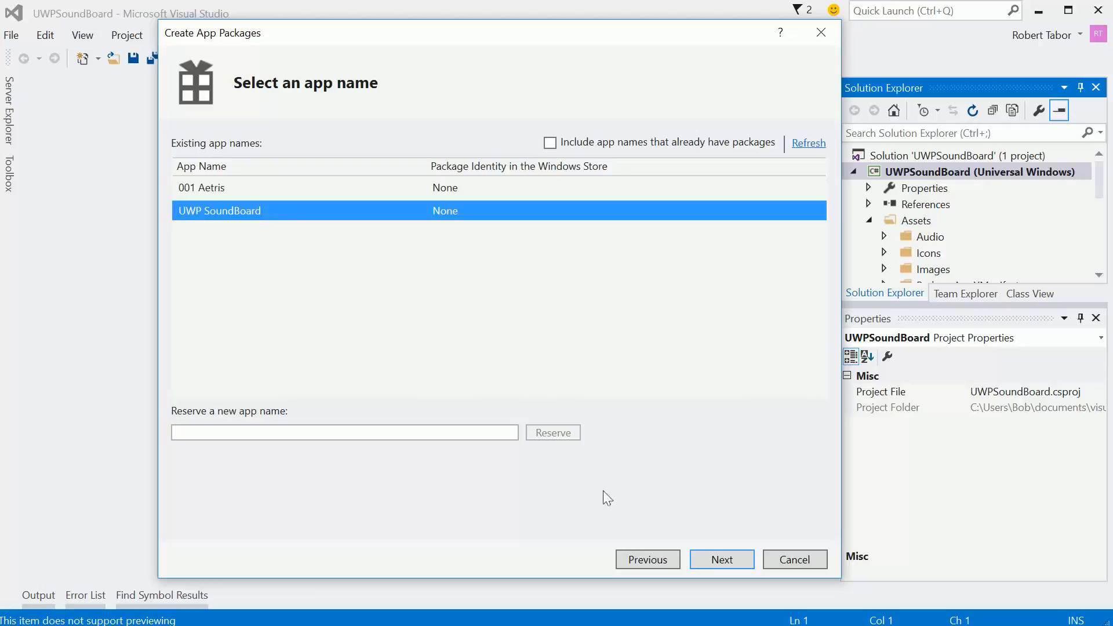
pyautogui.click(719, 562)
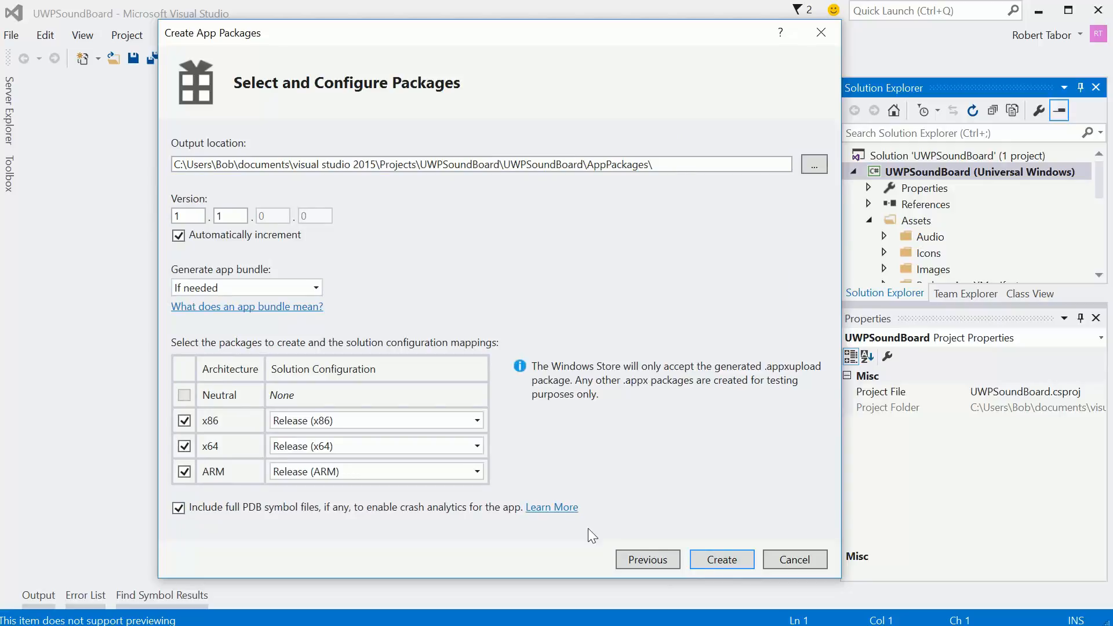
pyautogui.click(725, 560)
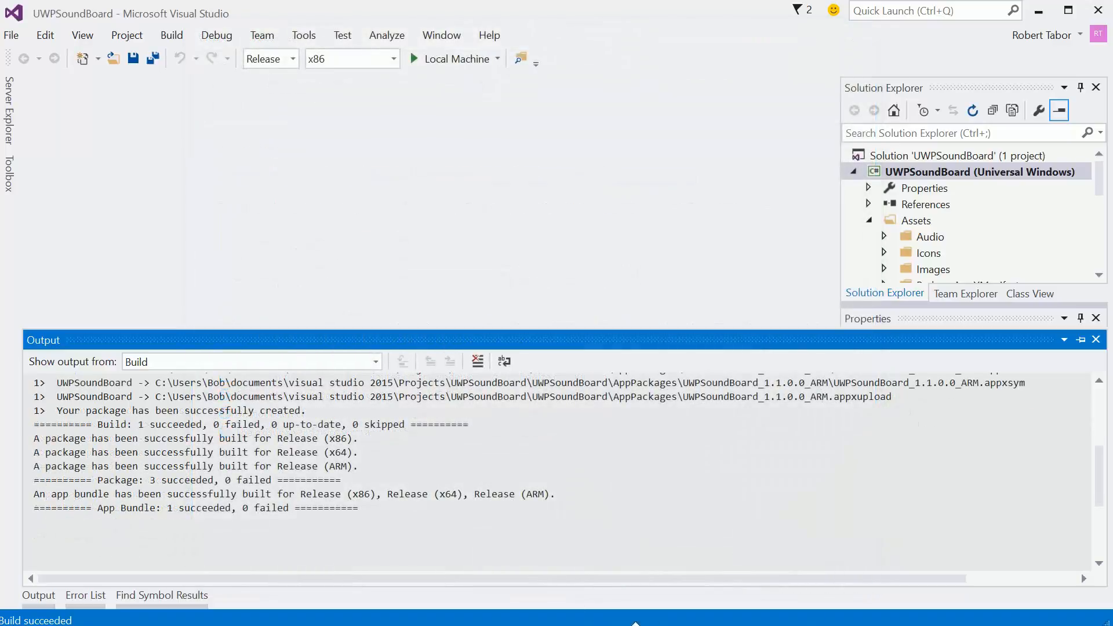
# - Switch to the Windows Dev Center page in Internet Explorer and open the Packages section of the UWP SoundBoard submission
pyautogui.moveTo(565, 624)
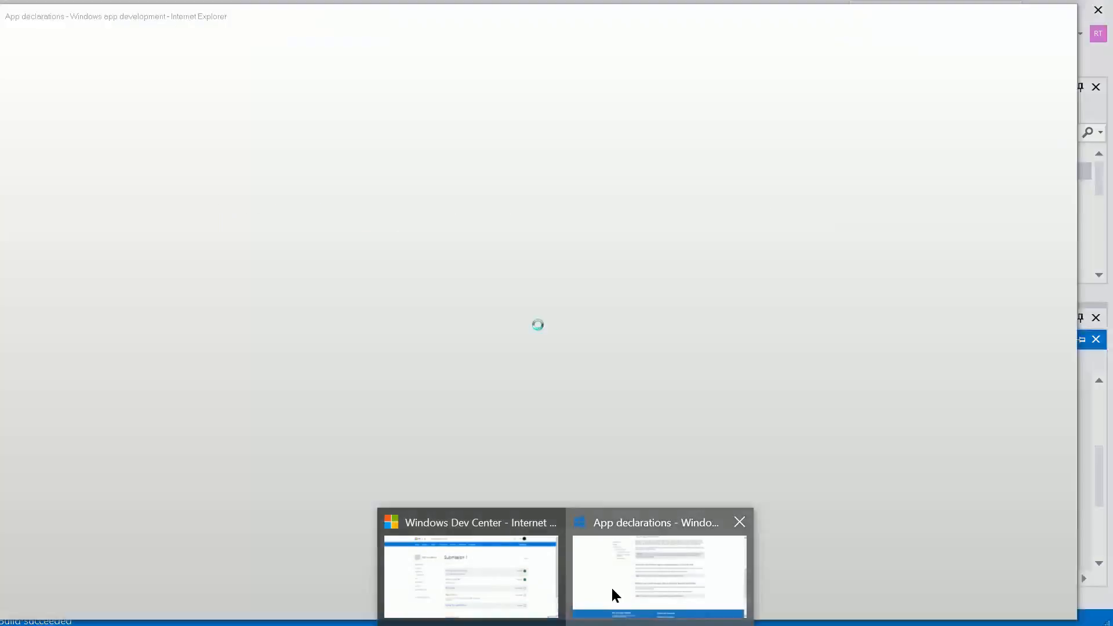
pyautogui.click(611, 588)
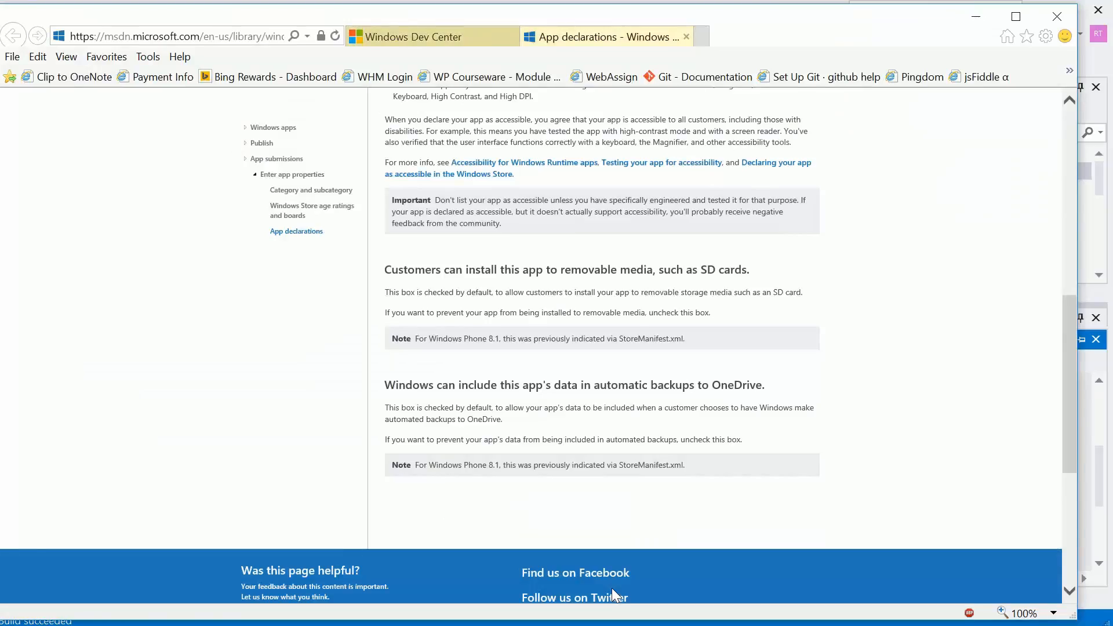
pyautogui.click(418, 37)
pyautogui.click(390, 427)
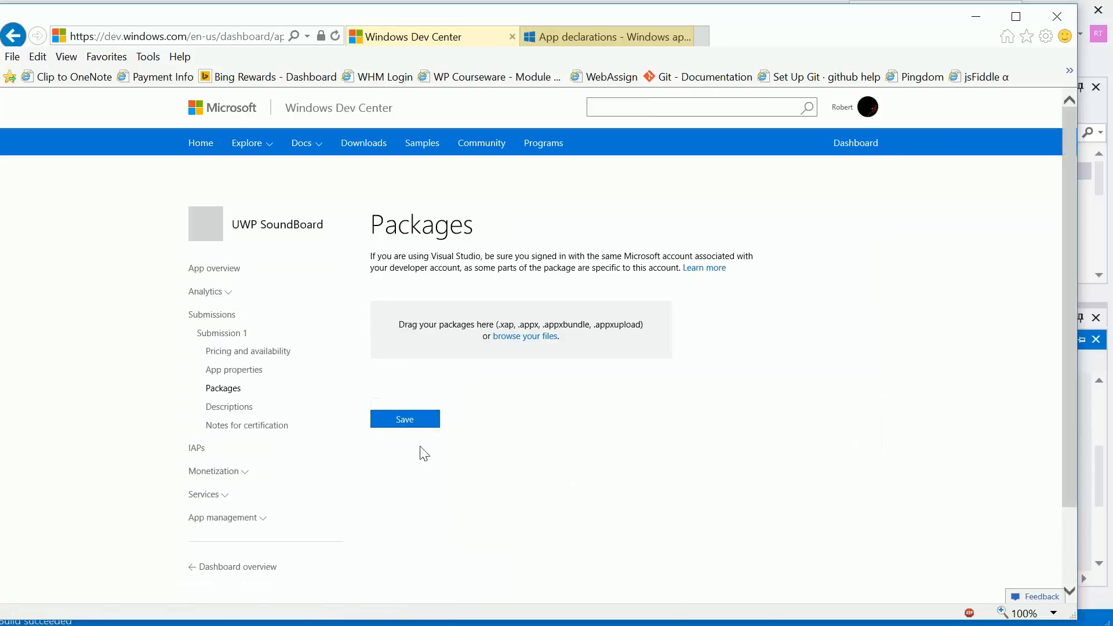
# - Upload UWPSoundBoard_1.1.0.0_x64.appxupload from the UWPSoundBoard project's AppPackages folder to the submission
pyautogui.click(502, 339)
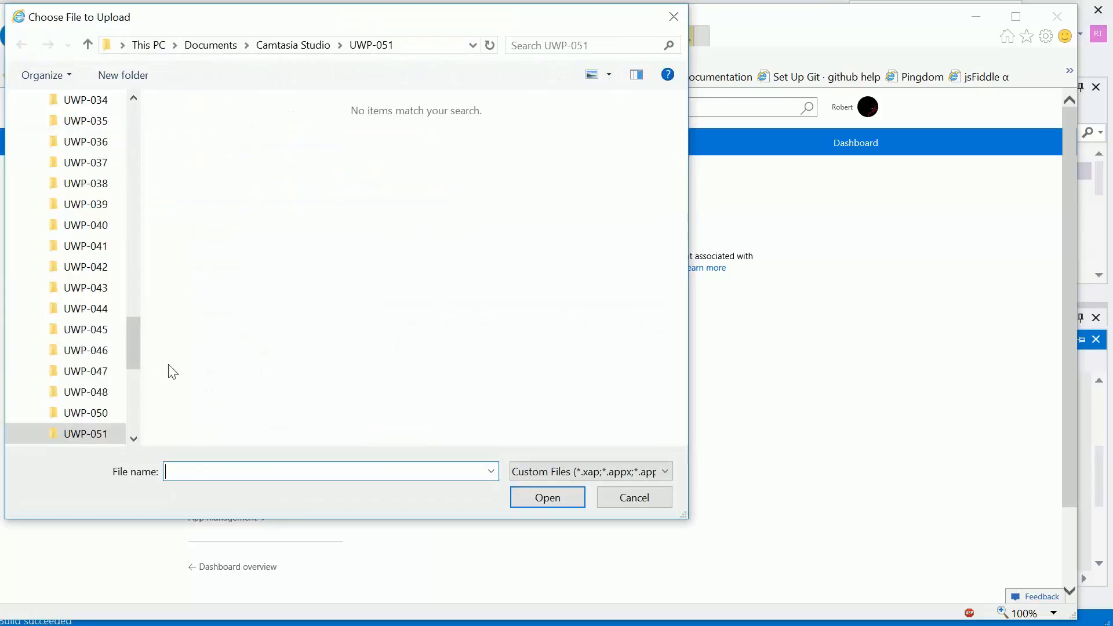
pyautogui.moveTo(131, 347); pyautogui.dragTo(126, 135)
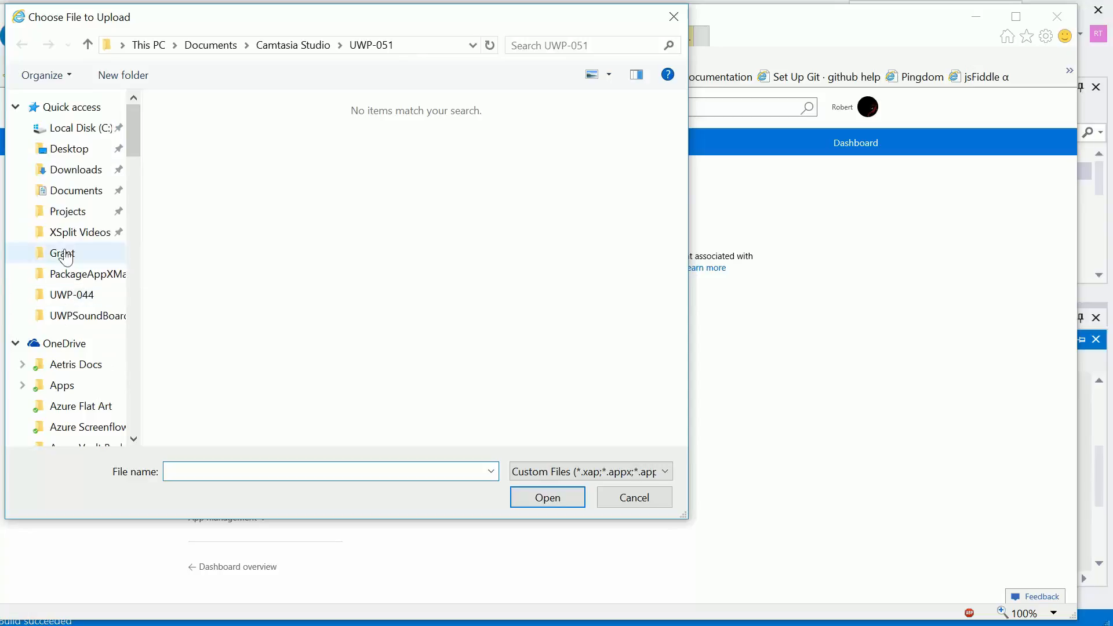
pyautogui.click(66, 216)
pyautogui.scroll(-15, 324, 325)
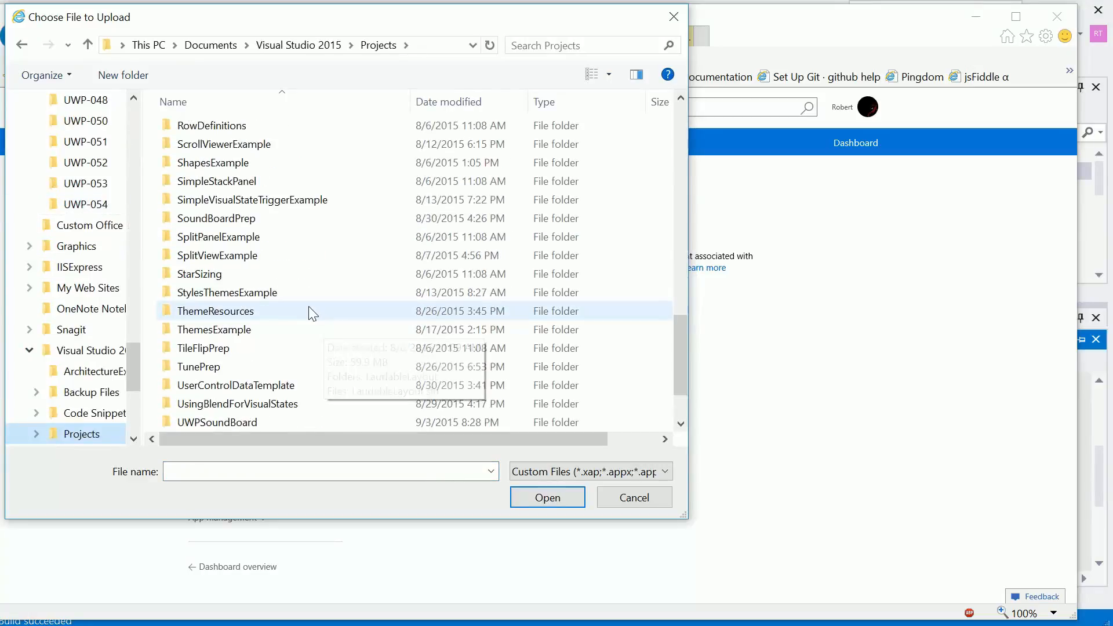
pyautogui.doubleClick(191, 348)
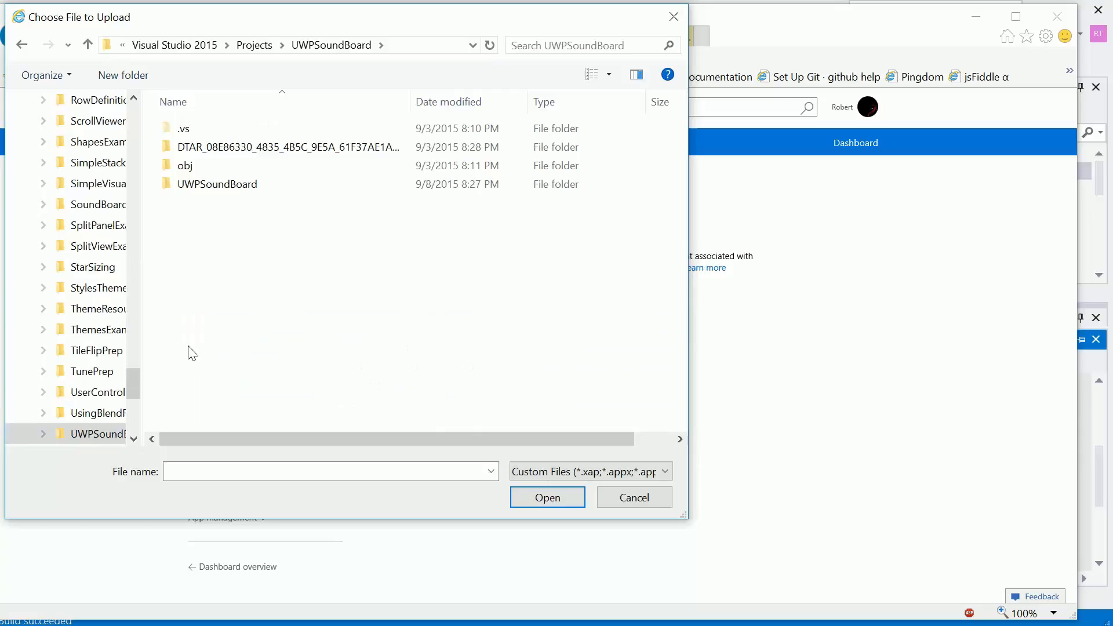
pyautogui.doubleClick(206, 183)
pyautogui.doubleClick(182, 129)
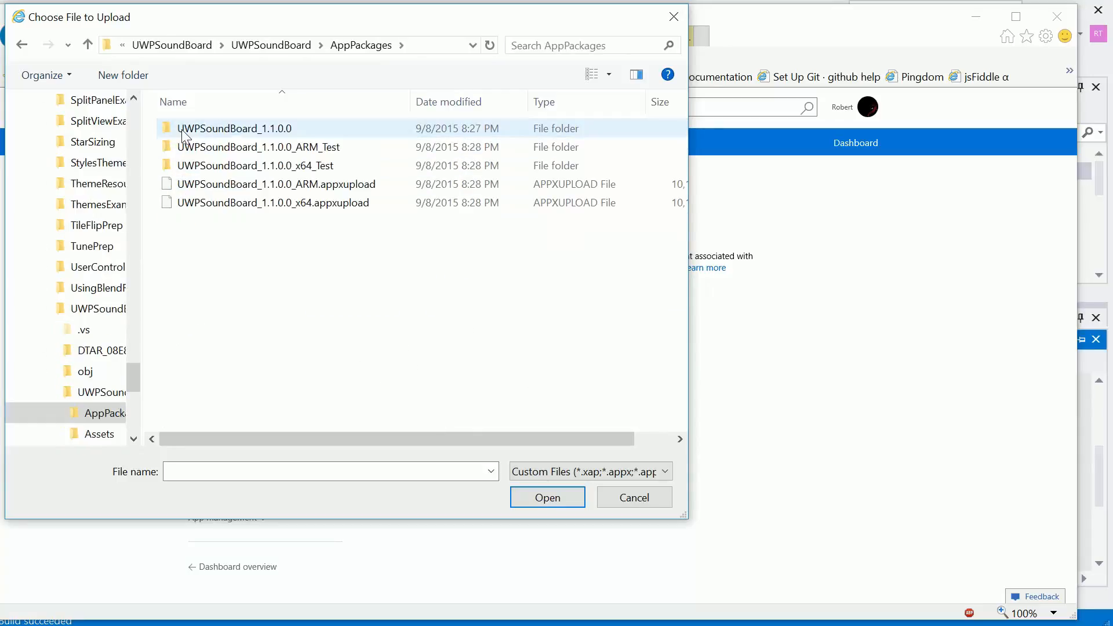
pyautogui.click(205, 200)
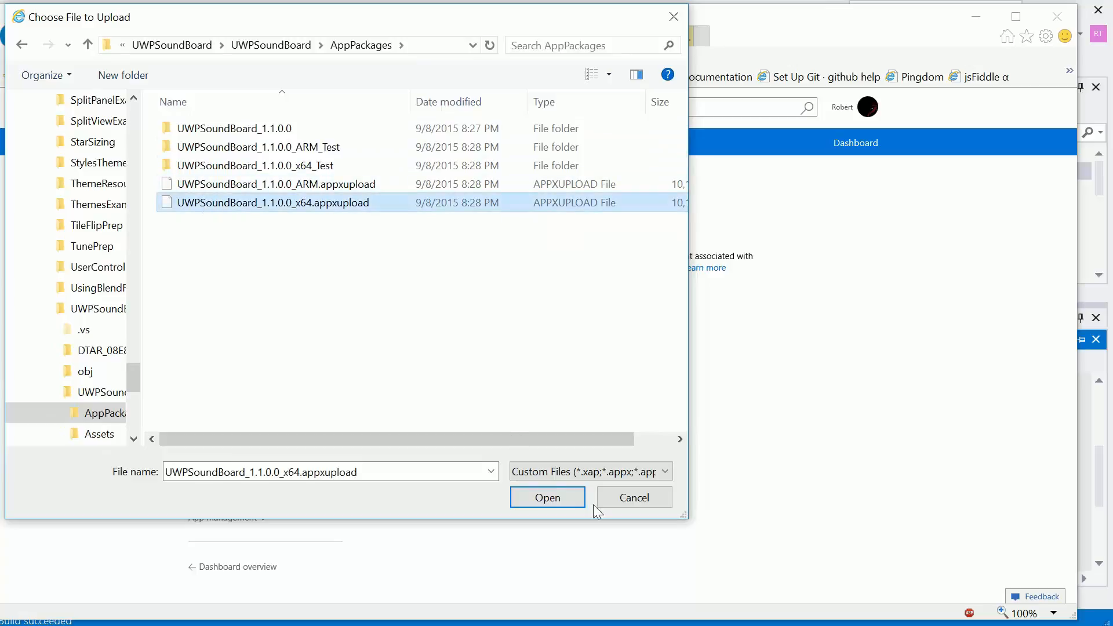
pyautogui.click(549, 506)
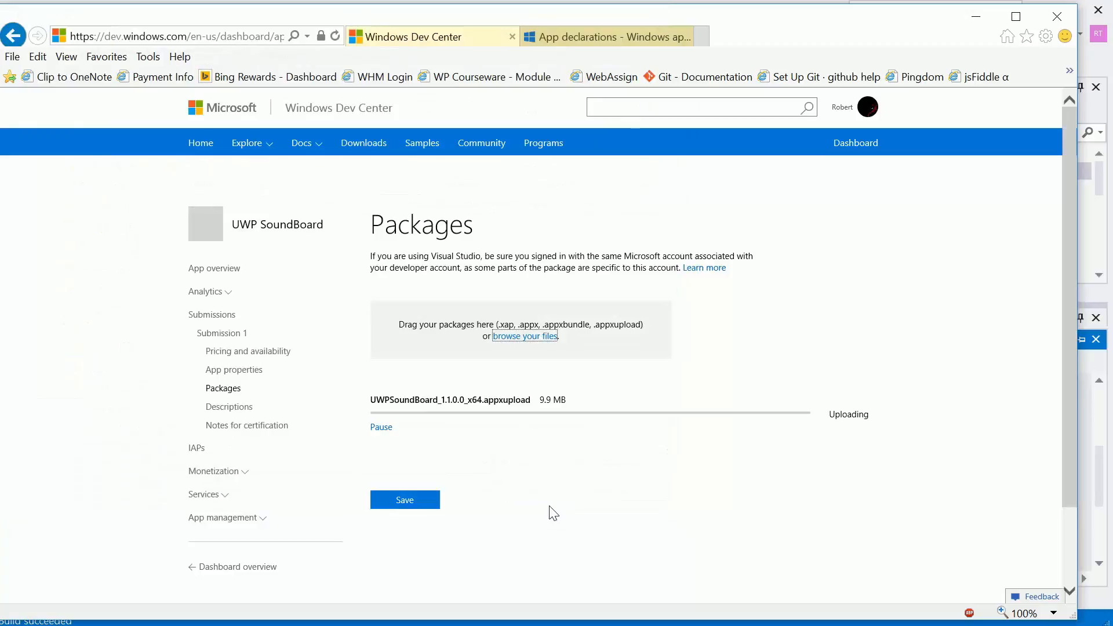
# - Upload UWPSoundBoard_1.1.0.0_ARM.appxupload from the same folder and save the Packages section
pyautogui.click(534, 337)
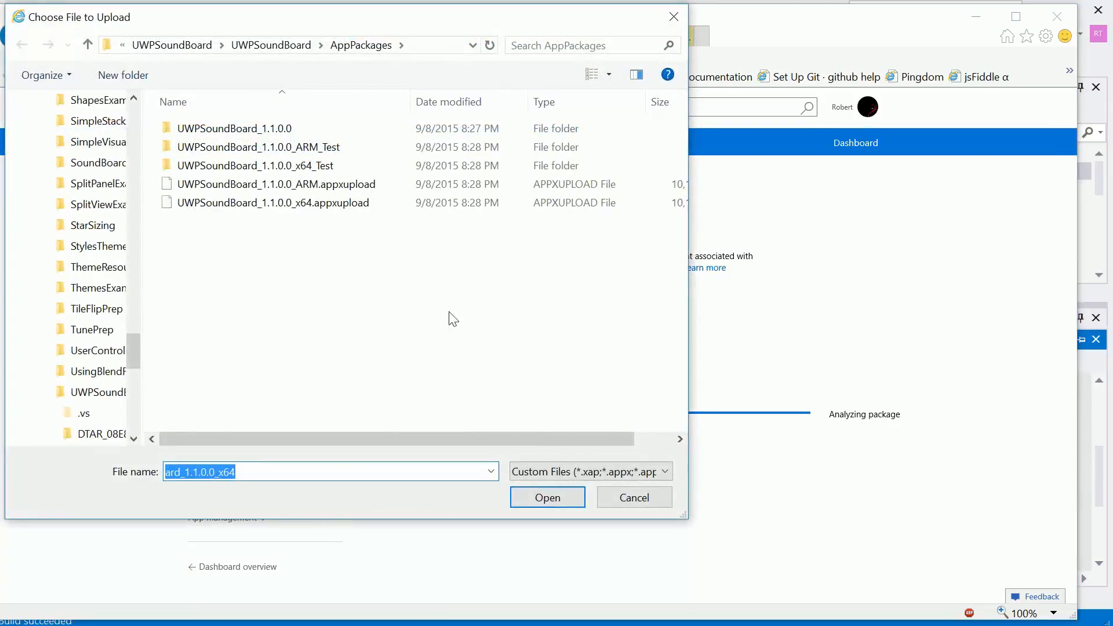
pyautogui.click(233, 184)
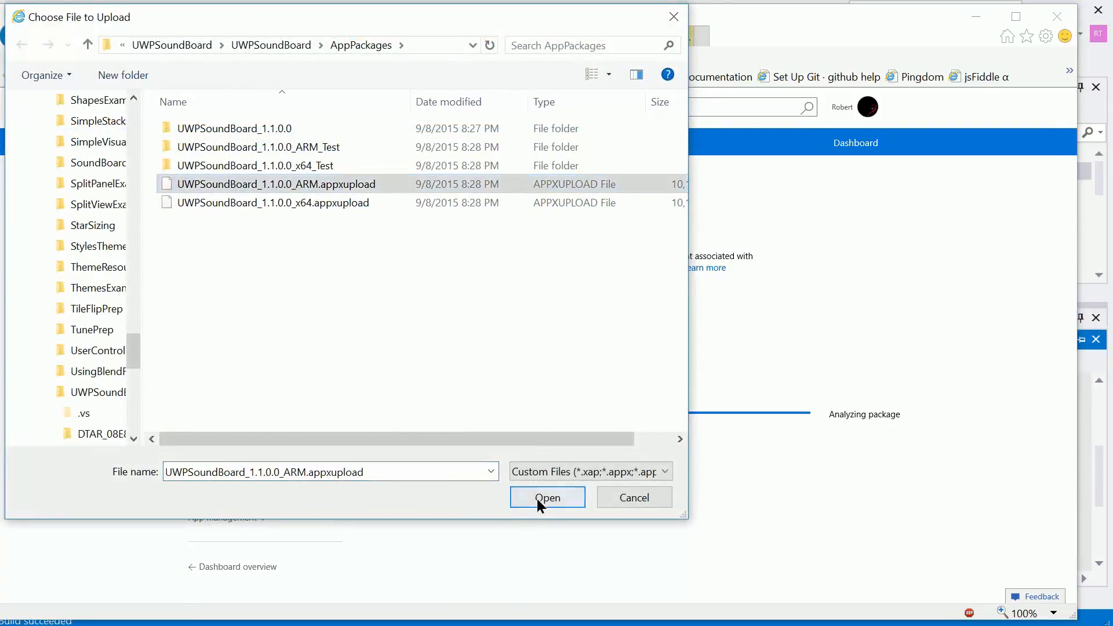
pyautogui.click(537, 499)
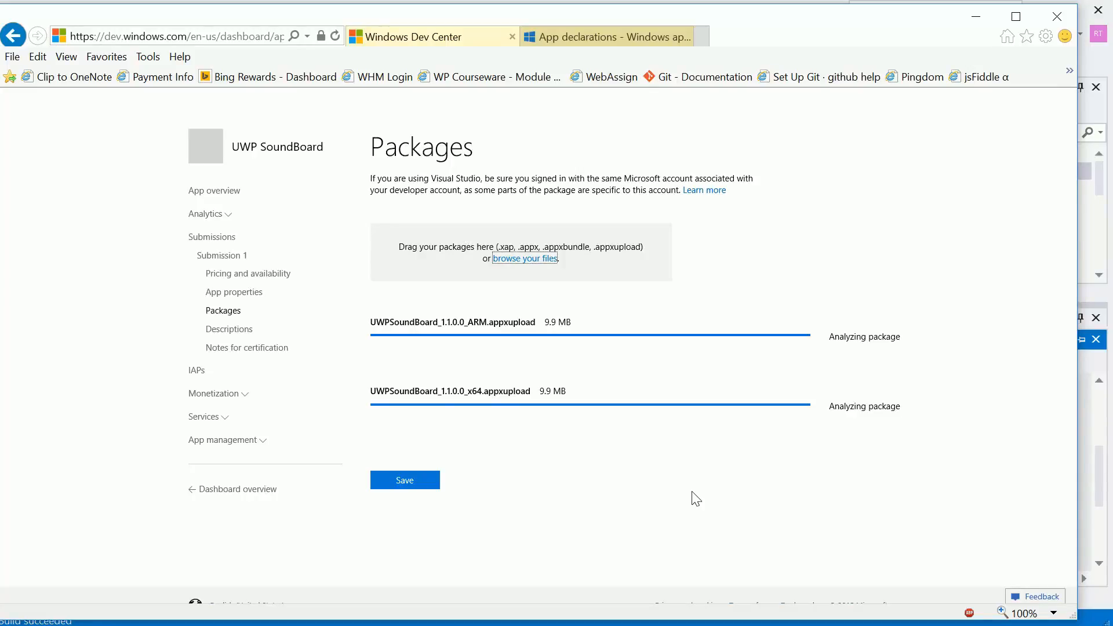
pyautogui.scroll(-2, 696, 499)
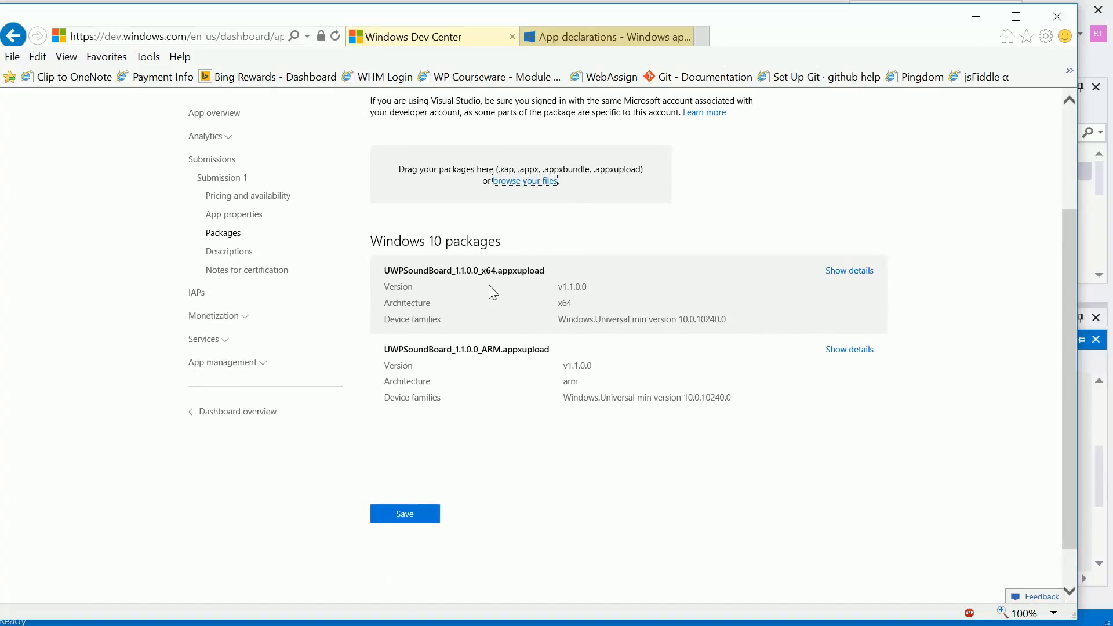
pyautogui.click(398, 514)
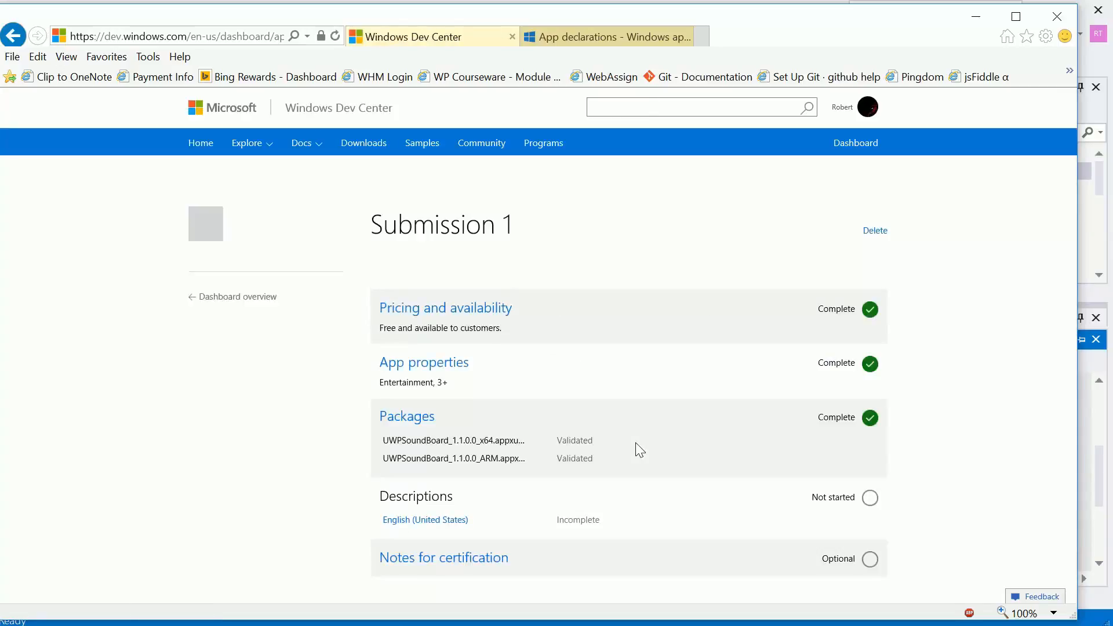
# - Enter "A fun sound board application to play noises for friends." as the description in the English (United States) listing
pyautogui.scroll(-3, 634, 442)
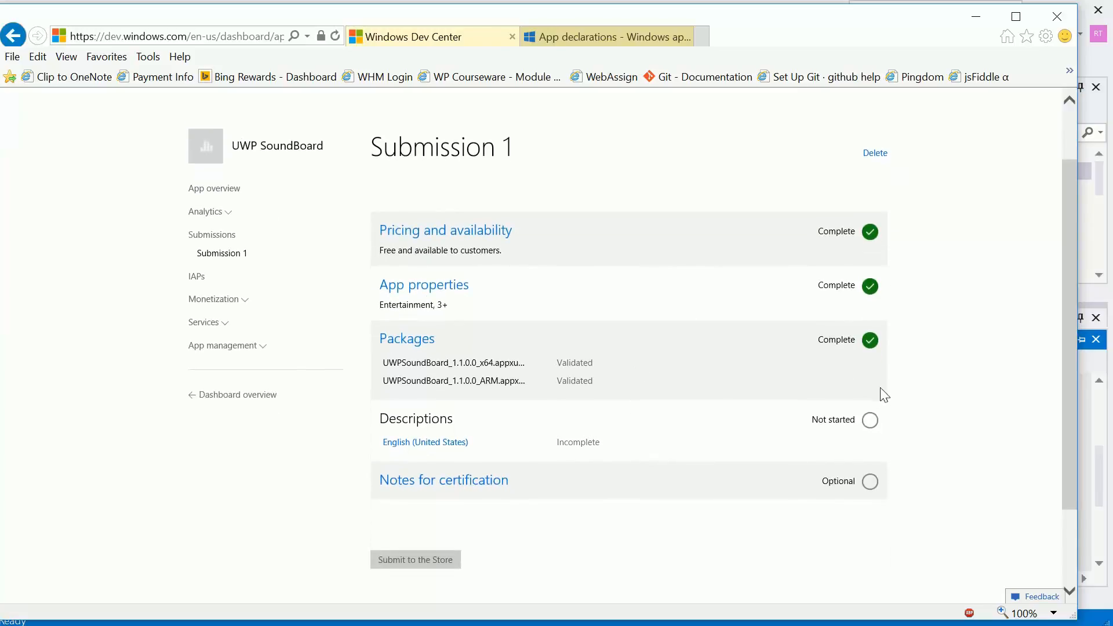
pyautogui.click(400, 444)
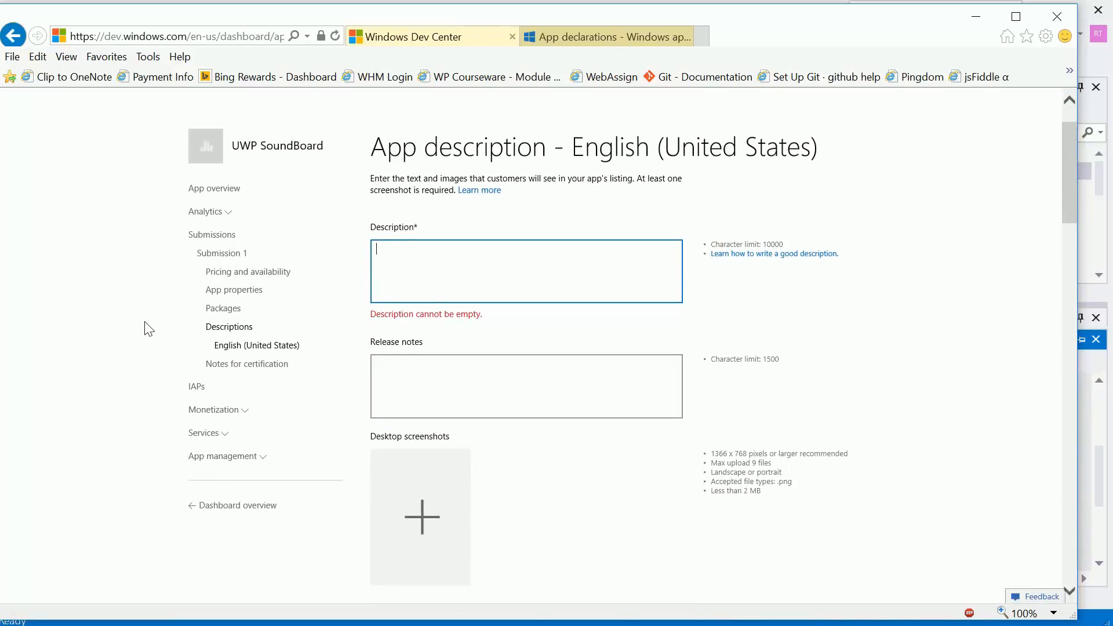
pyautogui.write('A fun appli')
pyautogui.press('BackSpace')
pyautogui.press('BackSpace')
pyautogui.press('BackSpace')
pyautogui.press('BackSpace')
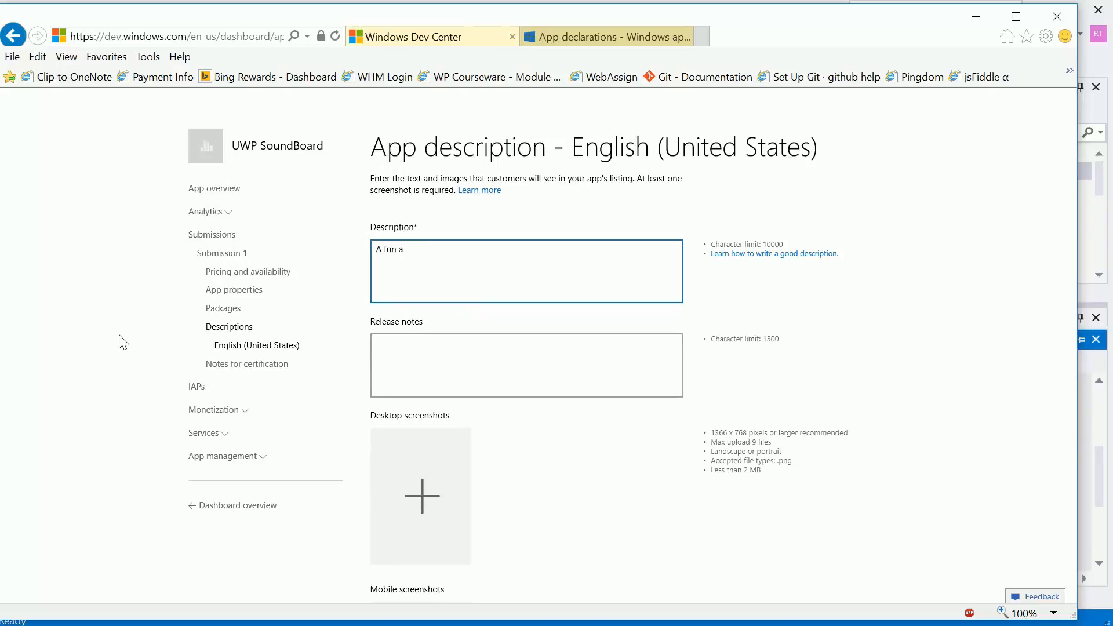
pyautogui.write('sound board application t opl')
pyautogui.press('BackSpace')
pyautogui.press('BackSpace')
pyautogui.press('BackSpace')
pyautogui.press('BackSpace')
pyautogui.write('o play noises')
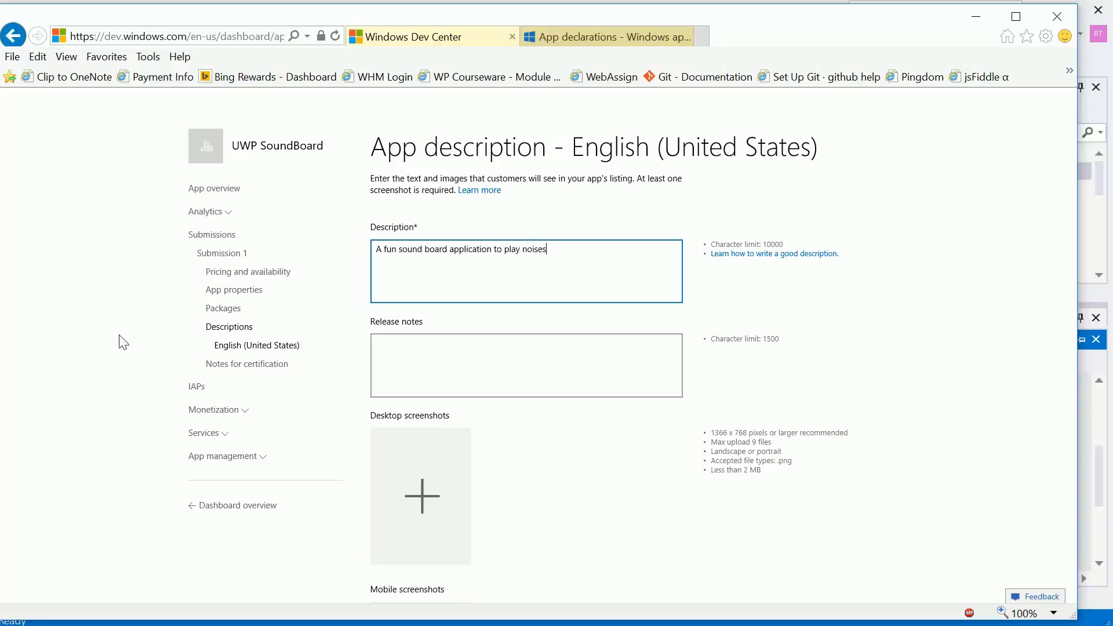
pyautogui.write(' for friends')
# - Examine the app description form's release notes, screenshots, app tile icon, promotional artwork, app features, hardware and keywords requirements
pyautogui.click(532, 383)
pyautogui.scroll(-1, 532, 382)
pyautogui.scroll(-1, 533, 386)
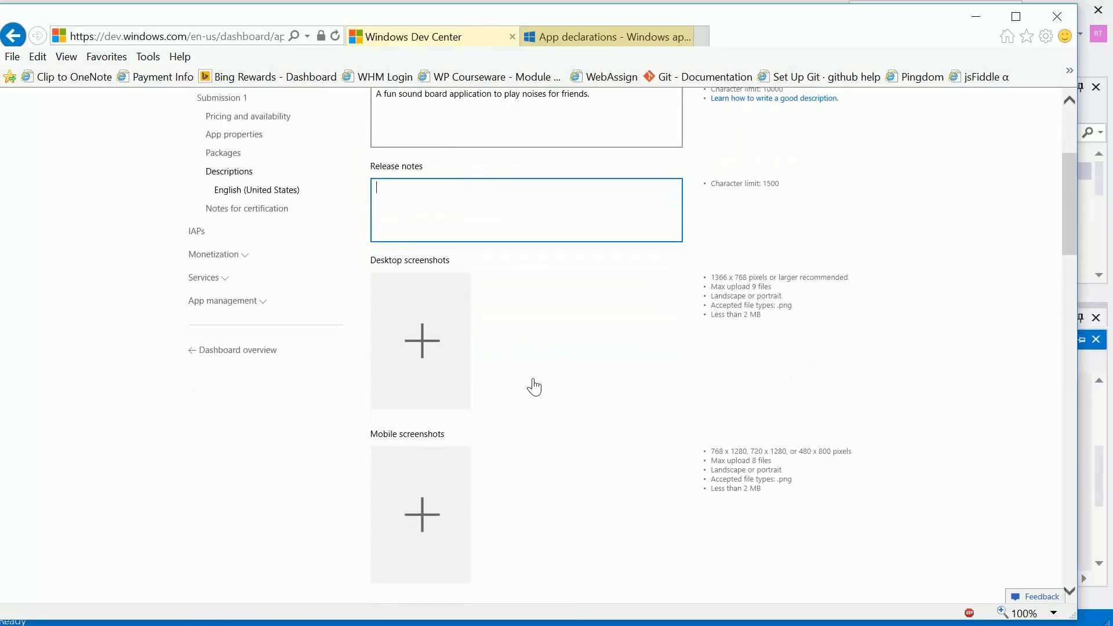
pyautogui.scroll(-1, 533, 385)
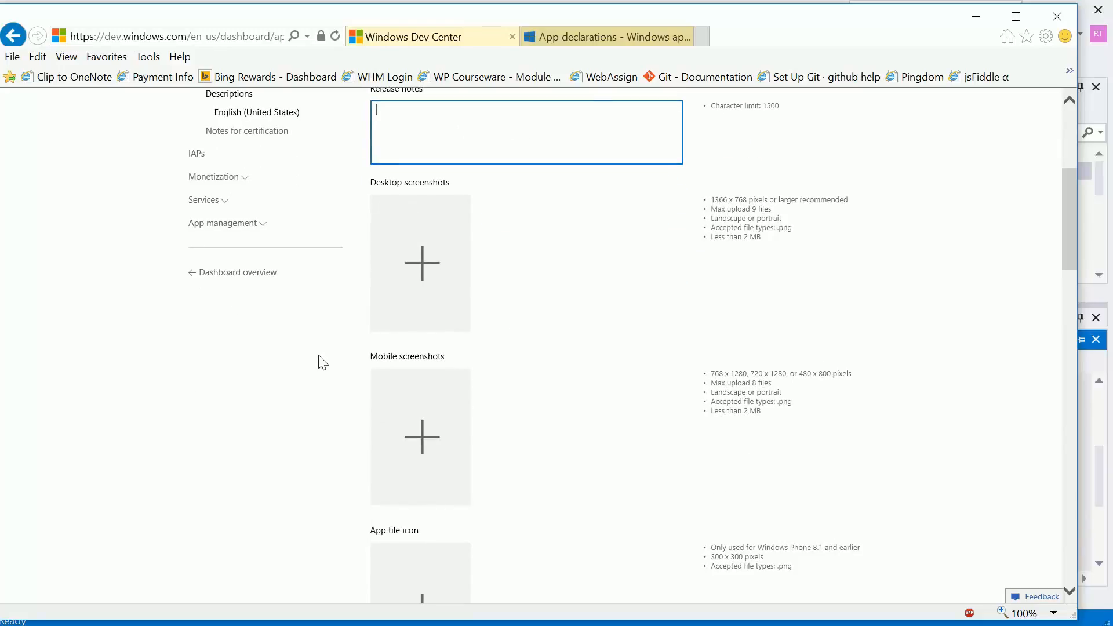
pyautogui.scroll(-3, 318, 362)
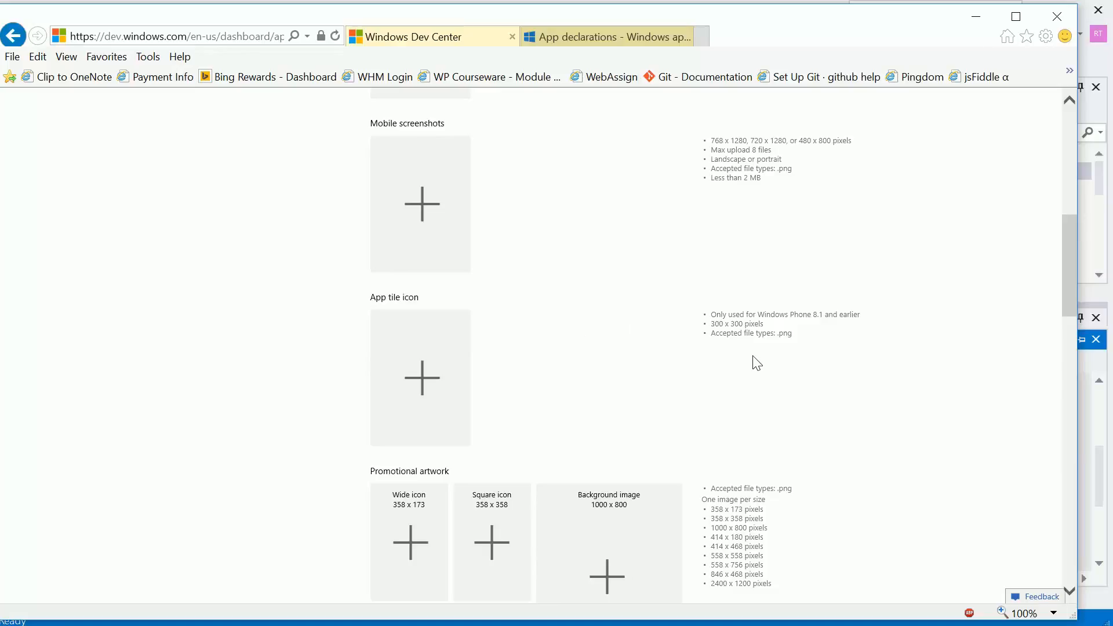
pyautogui.scroll(-3, 648, 367)
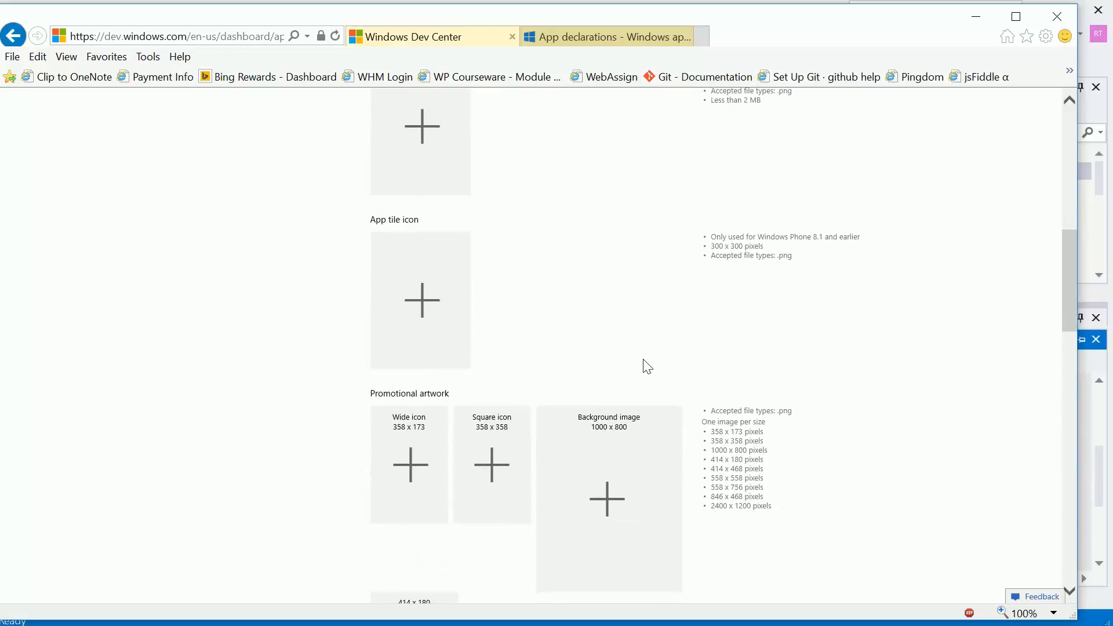
pyautogui.scroll(-3, 644, 365)
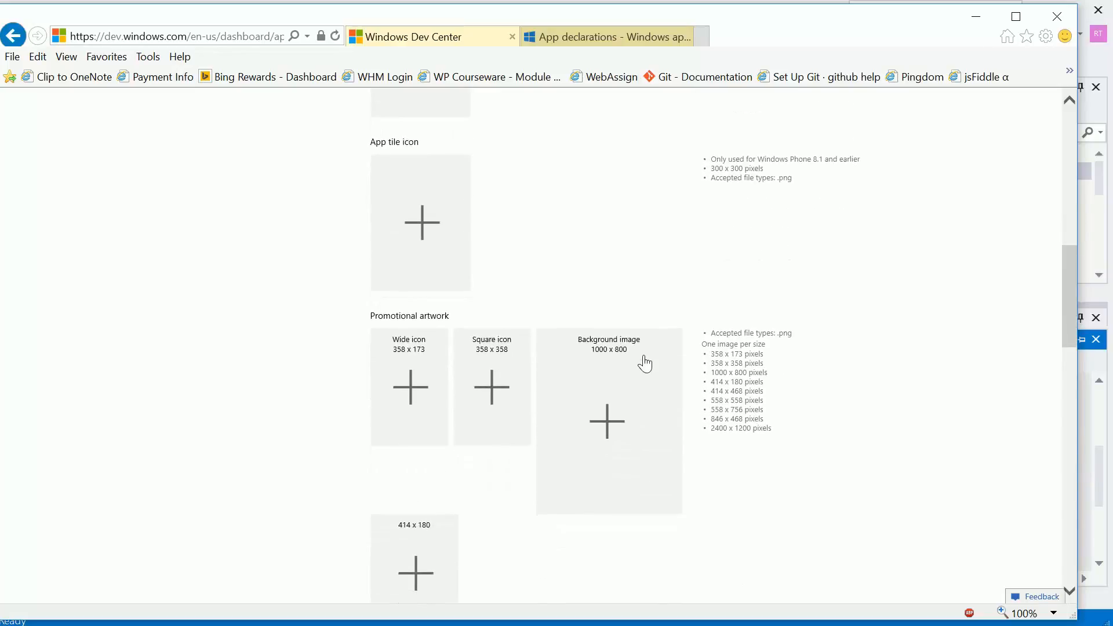
pyautogui.scroll(-20, 644, 364)
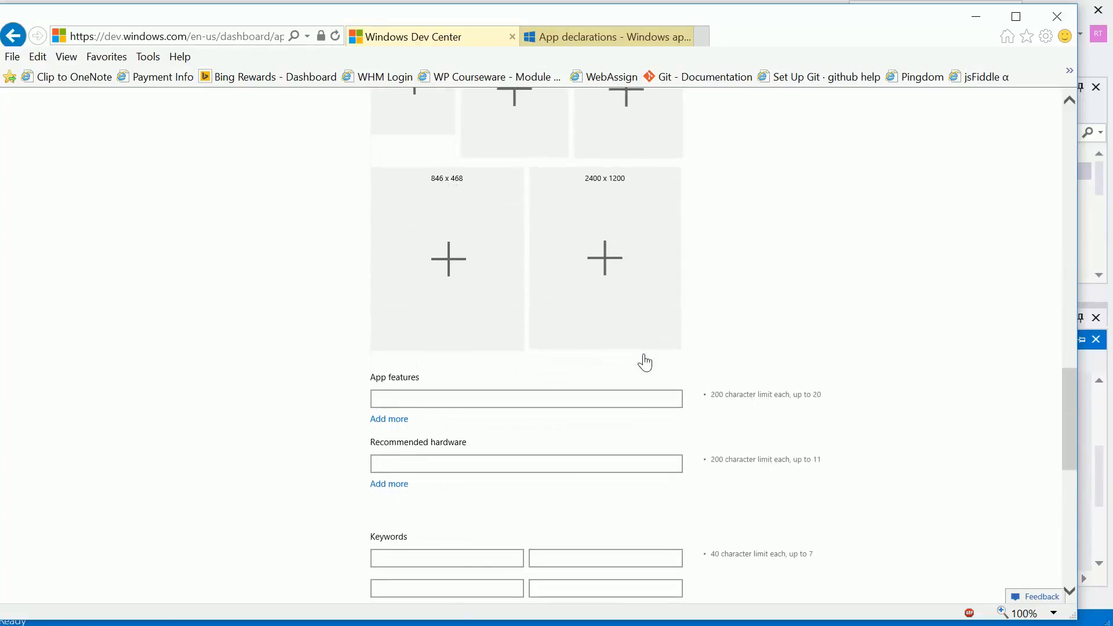
pyautogui.scroll(-3, 645, 363)
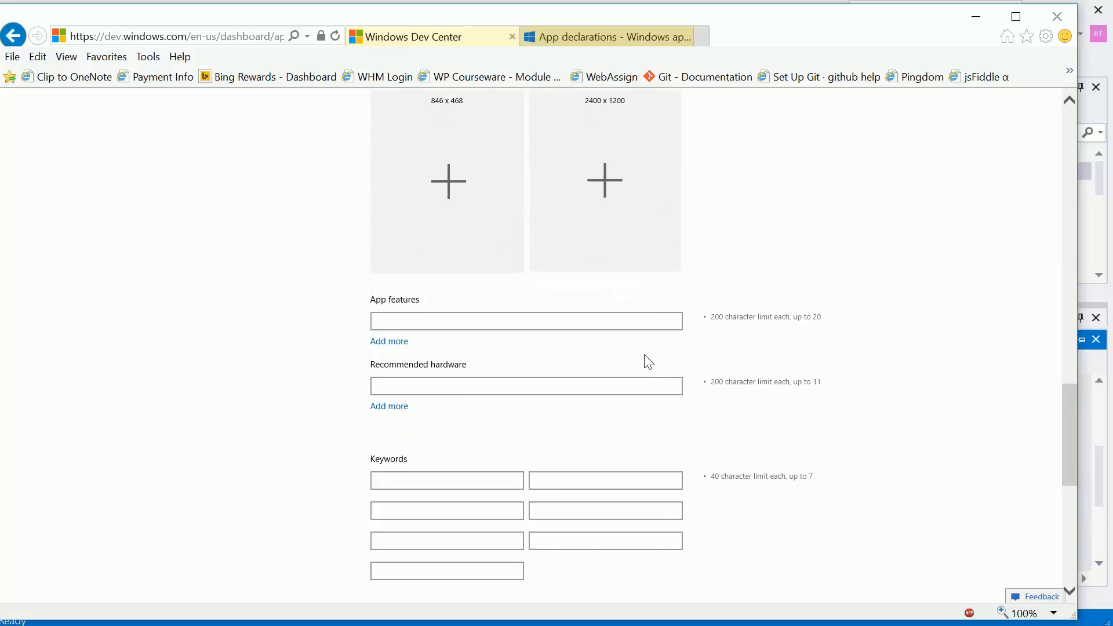
pyautogui.scroll(-2, 651, 360)
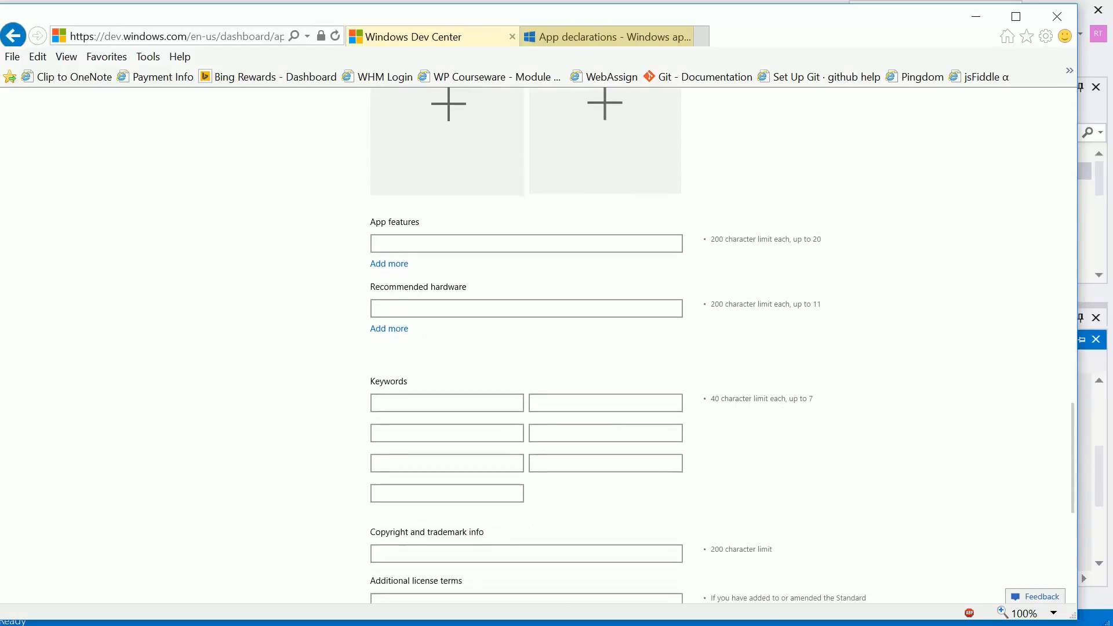
pyautogui.scroll(-3, 651, 361)
pyautogui.scroll(10, 657, 358)
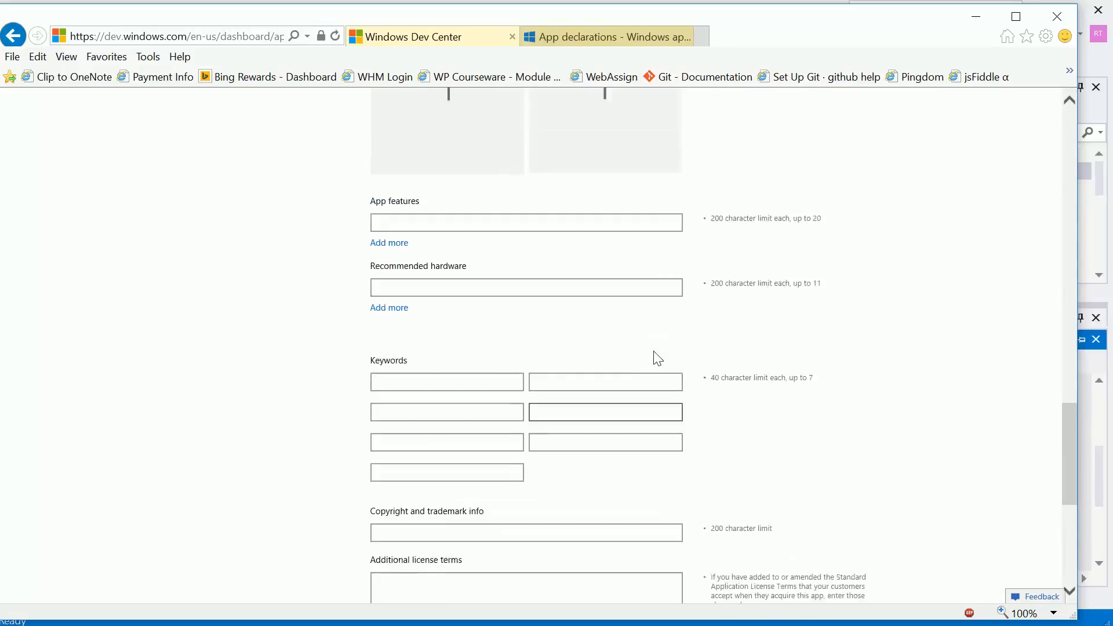
pyautogui.scroll(7, 492, 191)
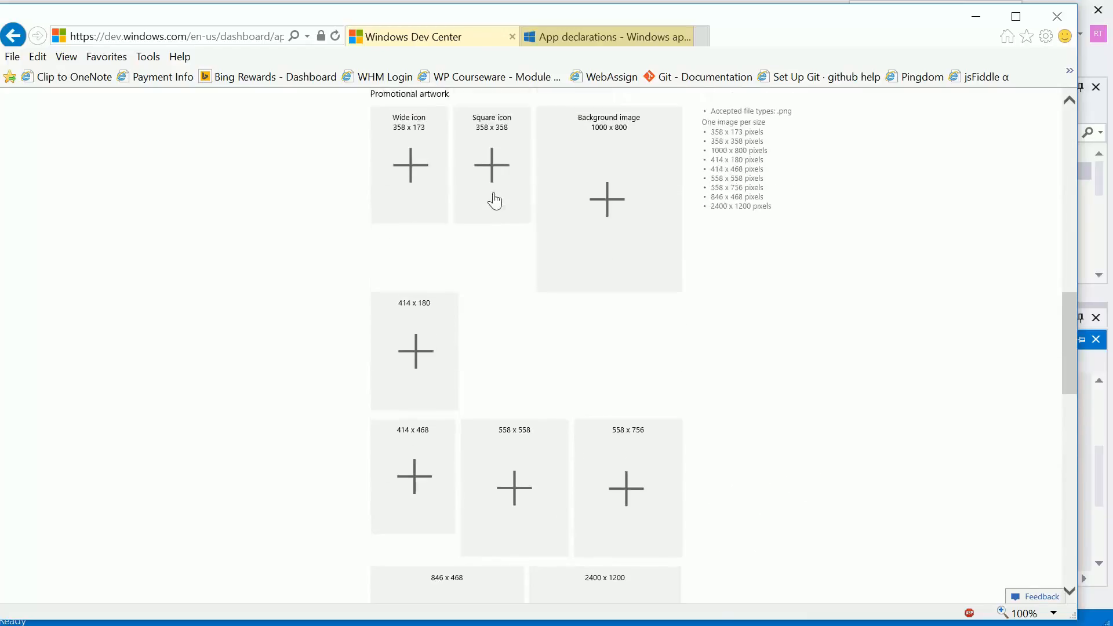
pyautogui.scroll(9, 493, 197)
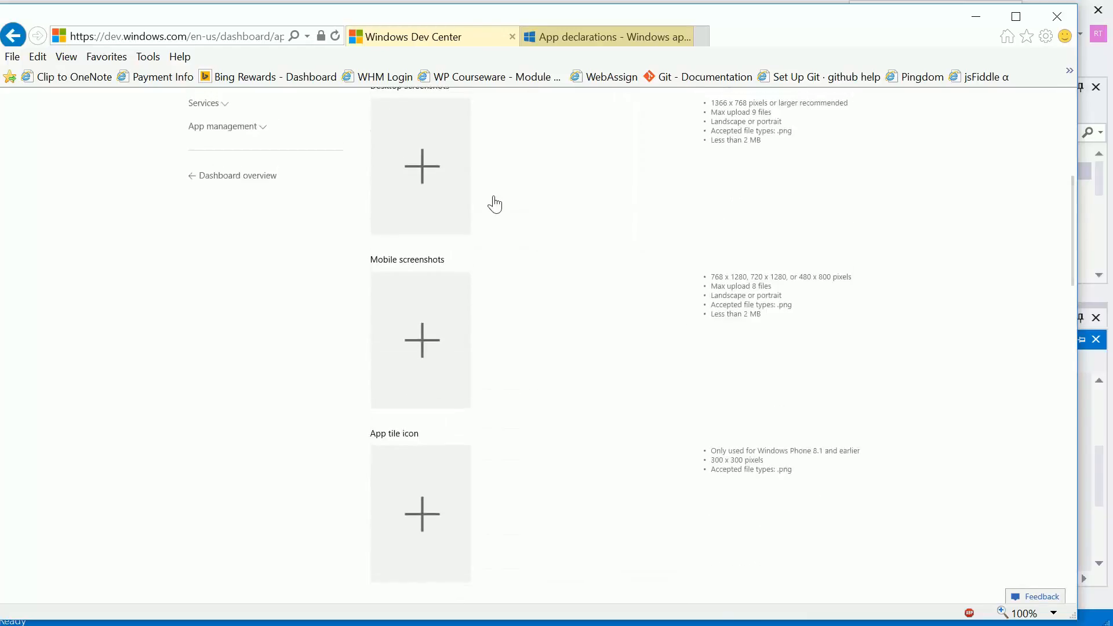
pyautogui.scroll(-4, 494, 200)
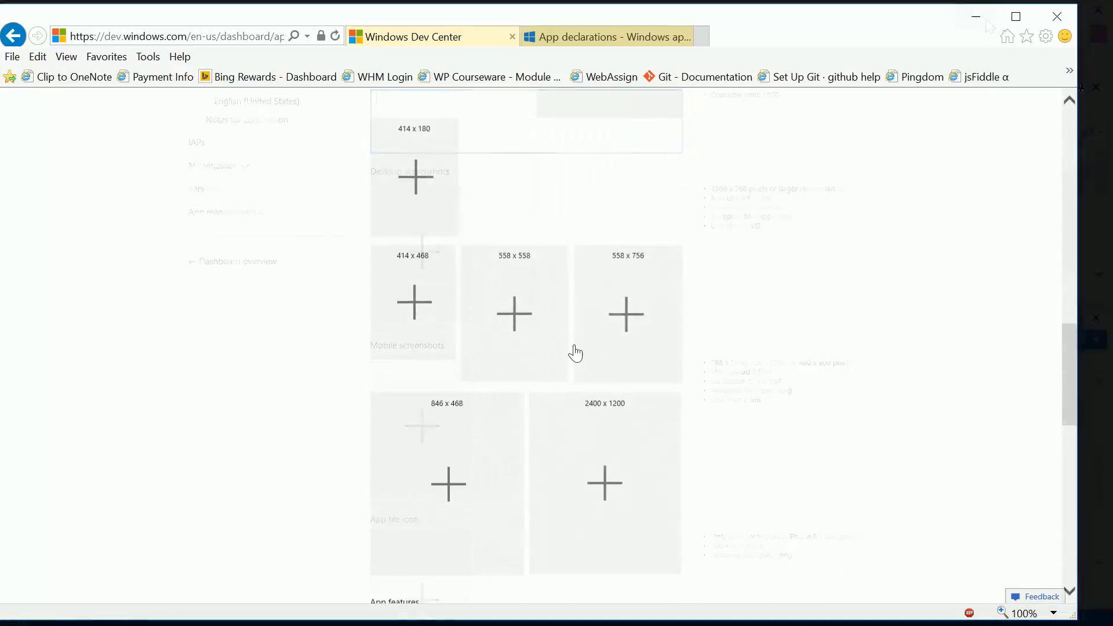
pyautogui.scroll(-5, 586, 346)
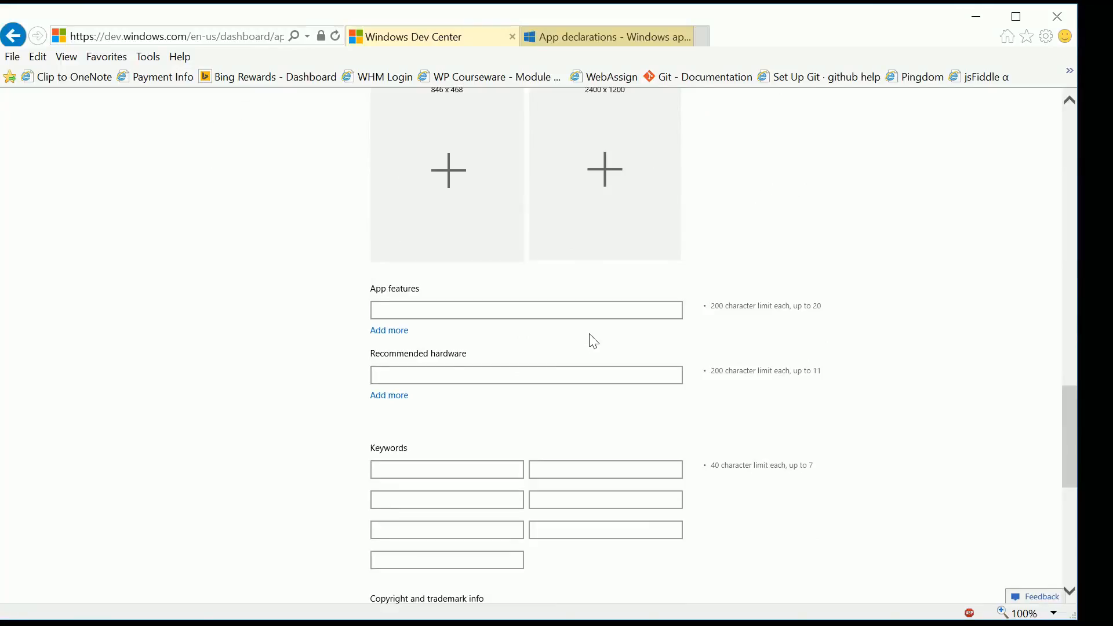
# - Enter "Play built in sounds" as the first app feature
pyautogui.click(475, 310)
pyautogui.write('Play buit')
pyautogui.press('BackSpace')
pyautogui.write('lt in sounds')
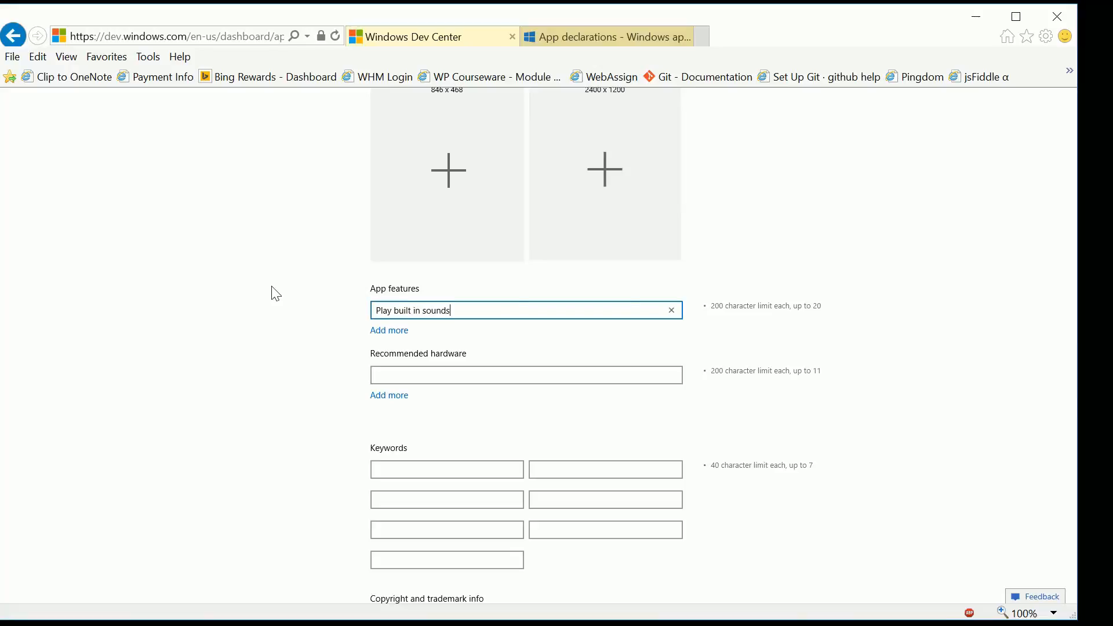
# - Add a second app feature reading "Drag and drop your custom sounds to play them"
pyautogui.click(385, 330)
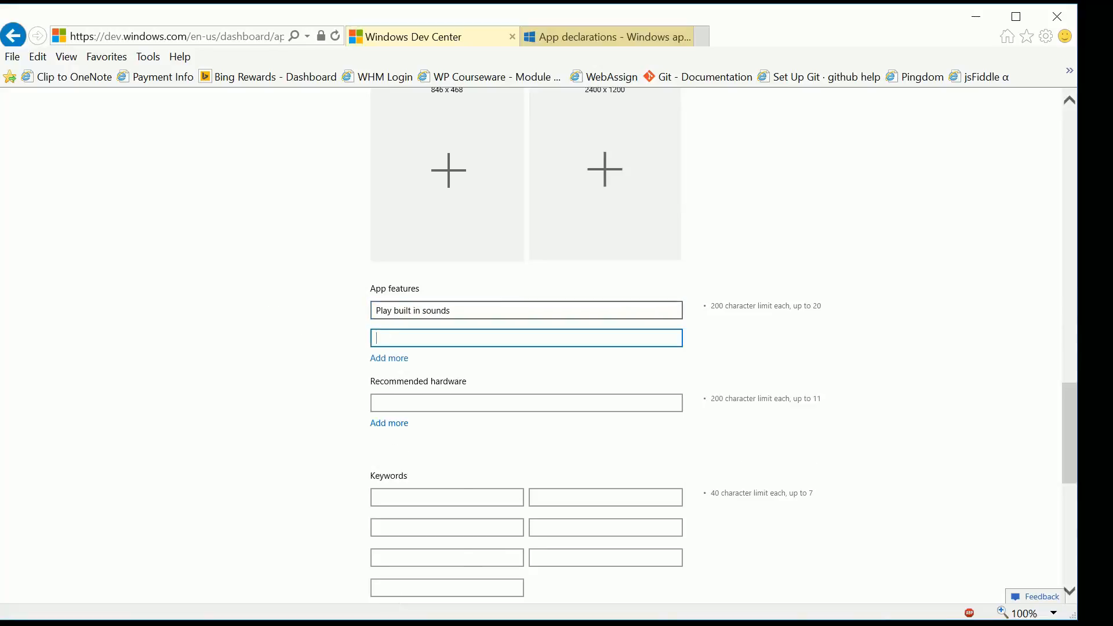
pyautogui.write('Drag and dro')
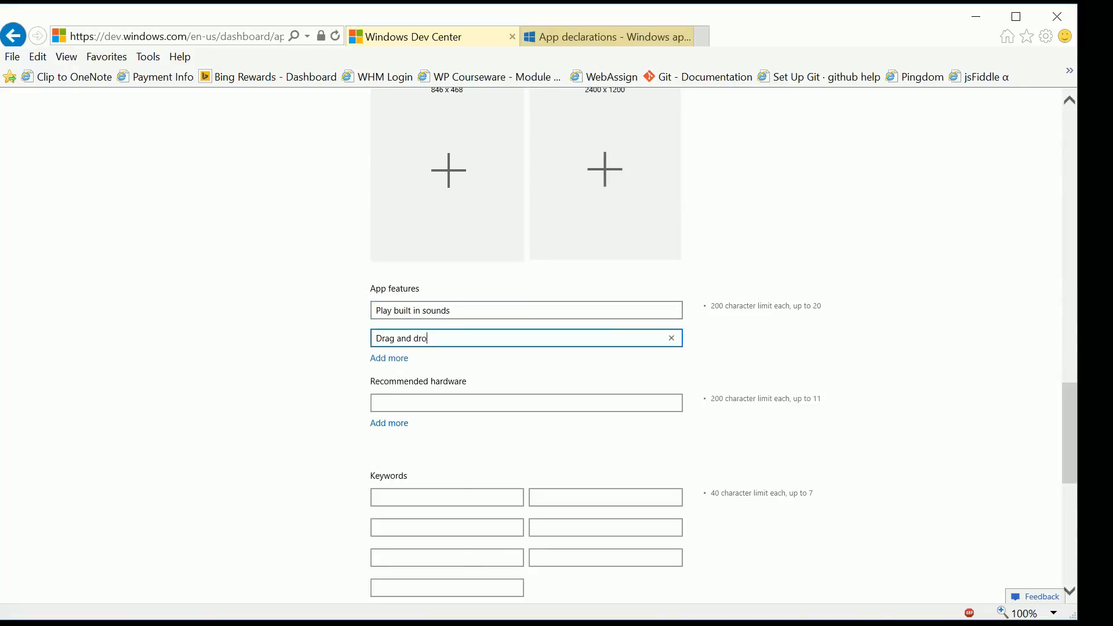
pyautogui.write('p your ')
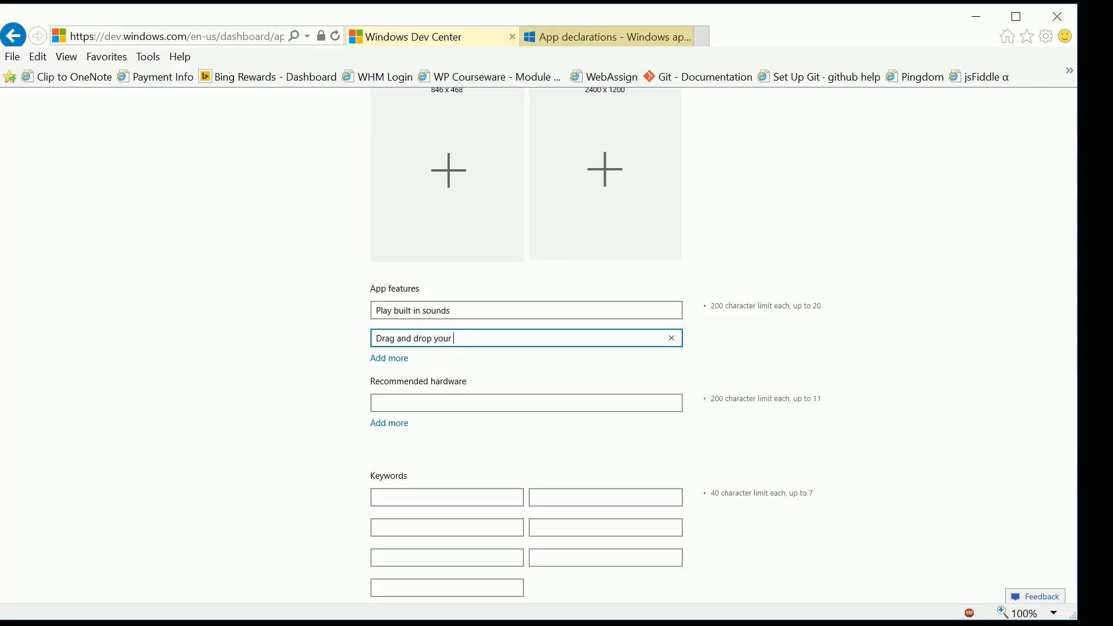
pyautogui.write('custom sounds int')
pyautogui.press('BackSpace')
pyautogui.press('BackSpace')
pyautogui.write('to play them')
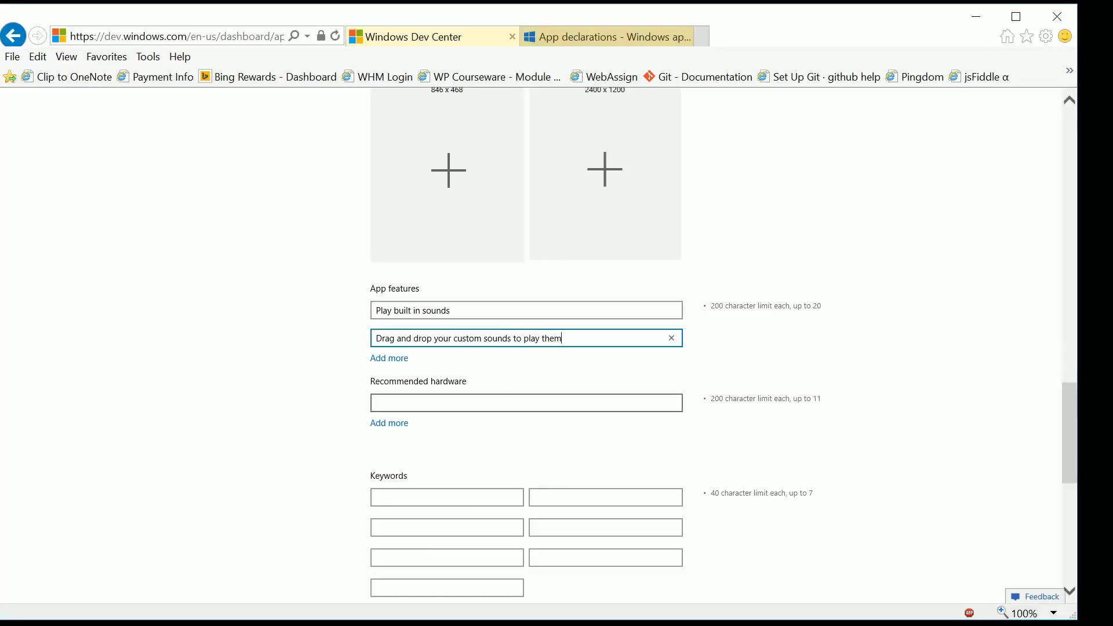
pyautogui.click(383, 356)
pyautogui.press('Tab')
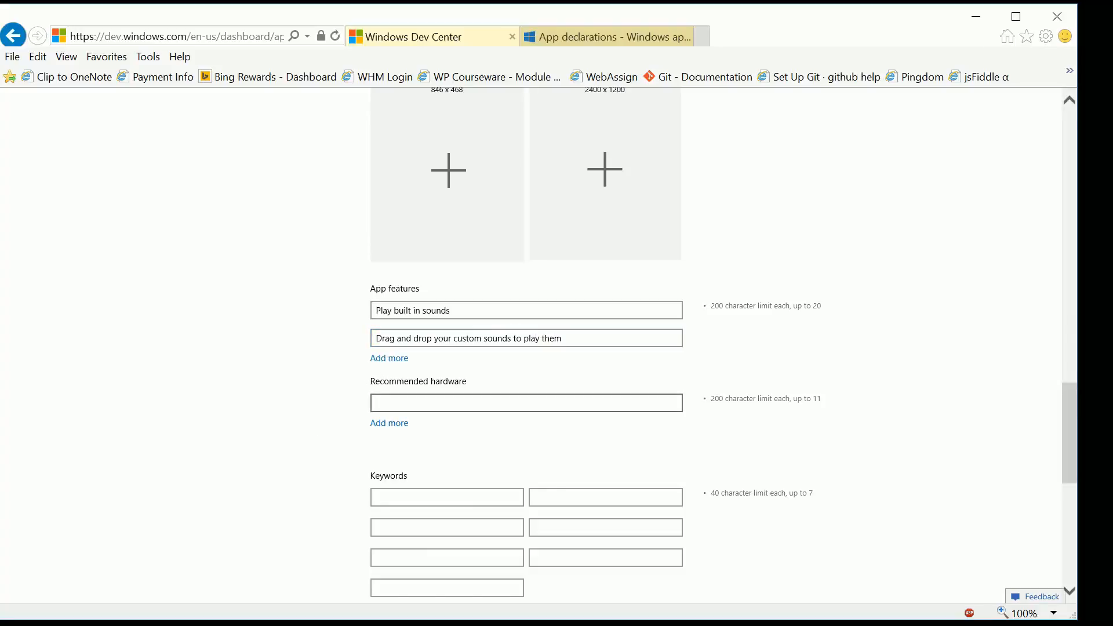
# - Enter the keywords "sound", "board", "mp3" and "wav" for the app listing
pyautogui.scroll(-3, 342, 363)
pyautogui.click(406, 341)
pyautogui.write('sound')
pyautogui.press('Tab')
pyautogui.write('board')
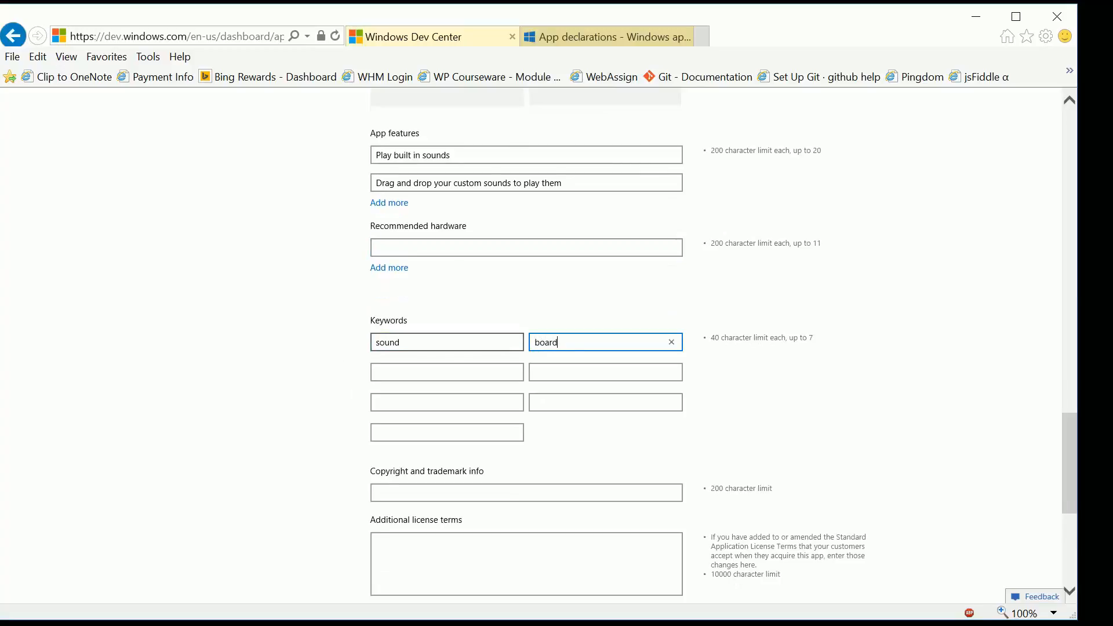
pyautogui.press('Tab')
pyautogui.write('mp3')
pyautogui.press('Tab')
pyautogui.write('wav')
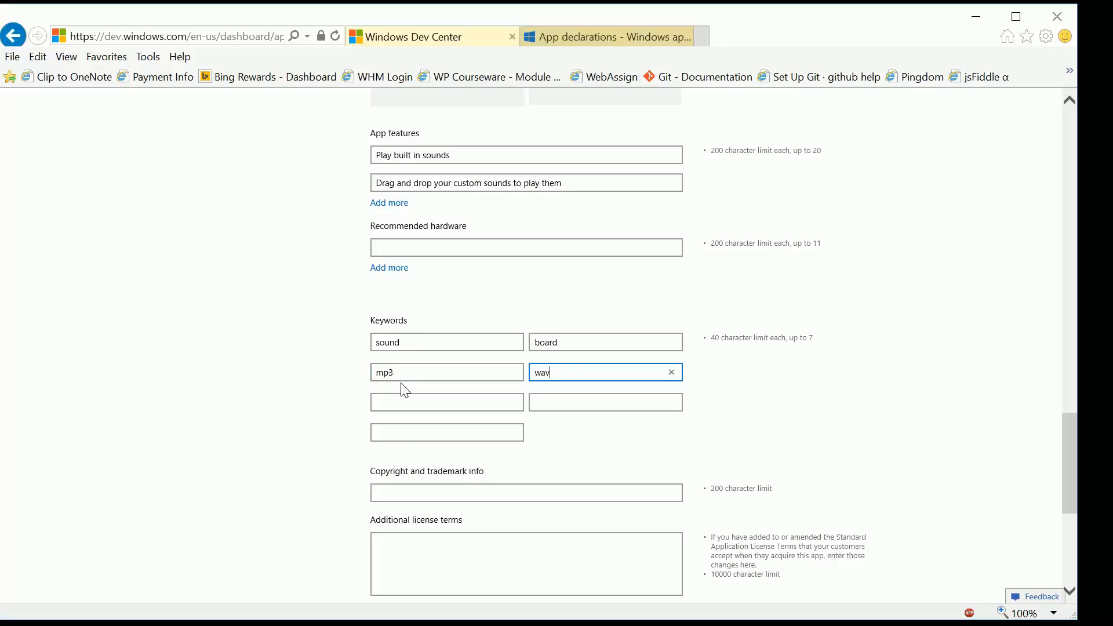
# - Enter "Copyright 2015" followed by the developer's full name as the copyright and trademark info, and save the description
pyautogui.scroll(-1, 403, 432)
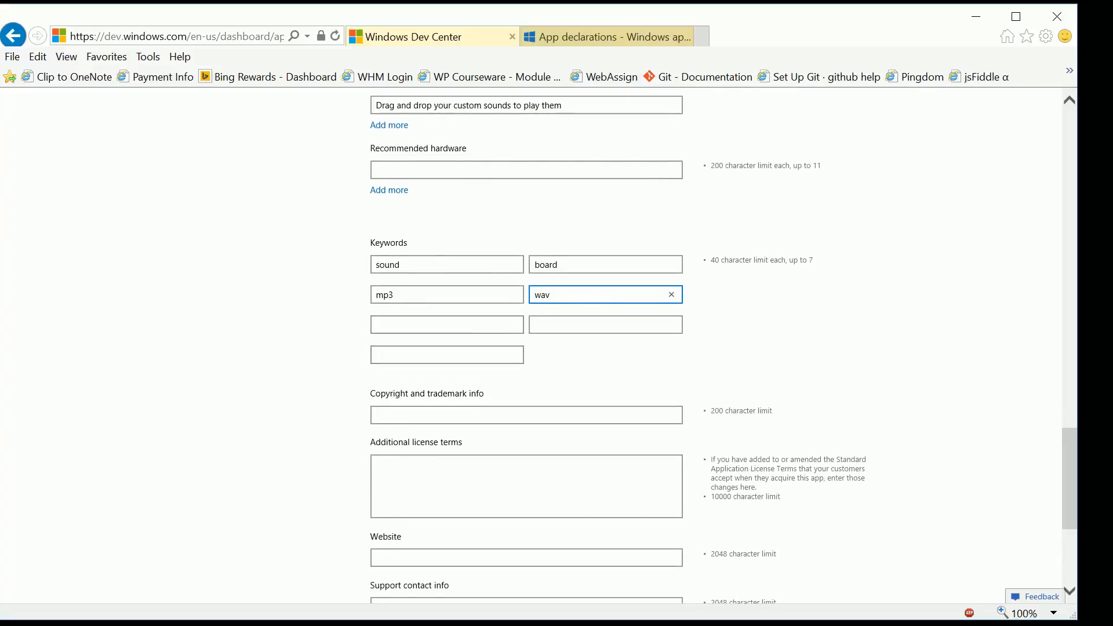
pyautogui.click(400, 415)
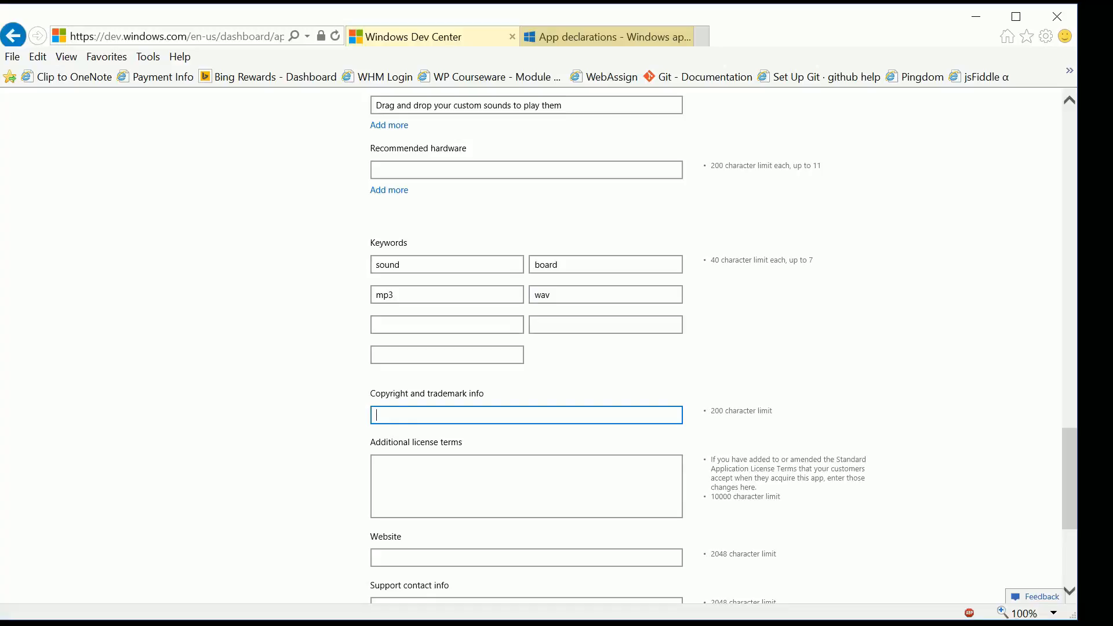
pyautogui.write('Copyright 2015')
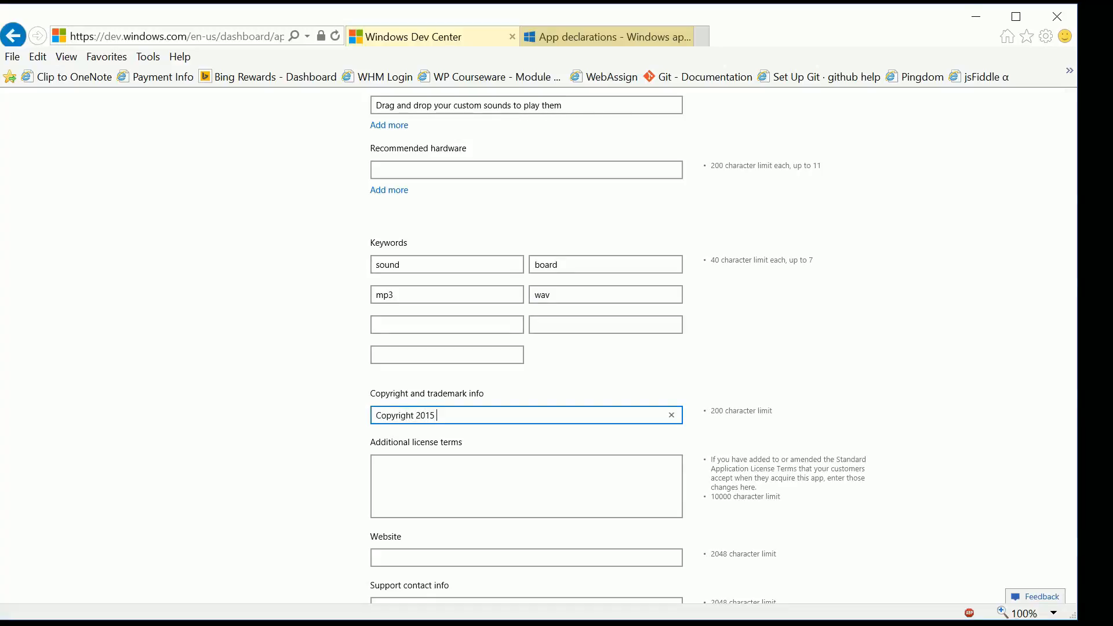
pyautogui.write(' Bob Tabor')
pyautogui.press('Tab')
pyautogui.scroll(-3, 391, 441)
pyautogui.press('Tab')
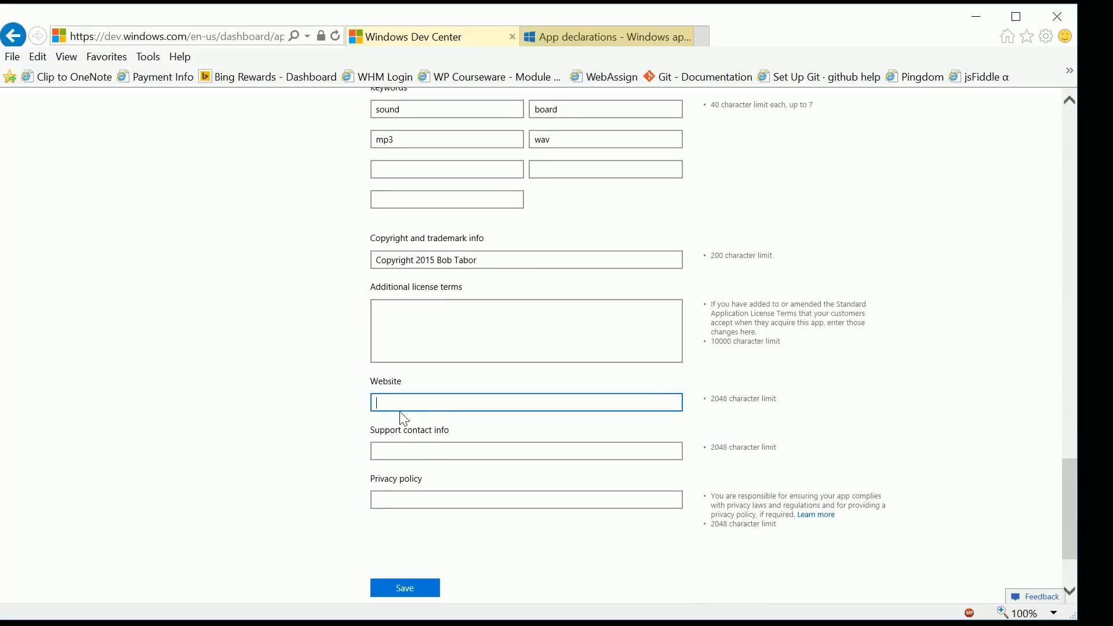
pyautogui.scroll(-2, 382, 435)
pyautogui.click(405, 511)
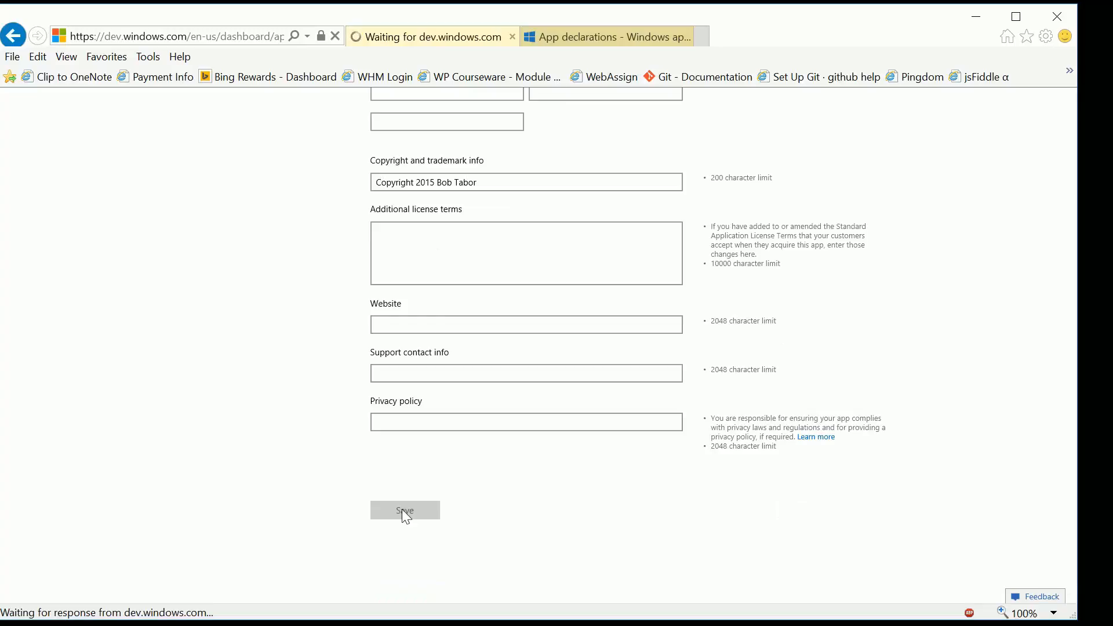
# - Open the submission's Notes for certification and enter "Drag and drop an MP3 or WAV file from the desktop"
pyautogui.scroll(-3, 951, 397)
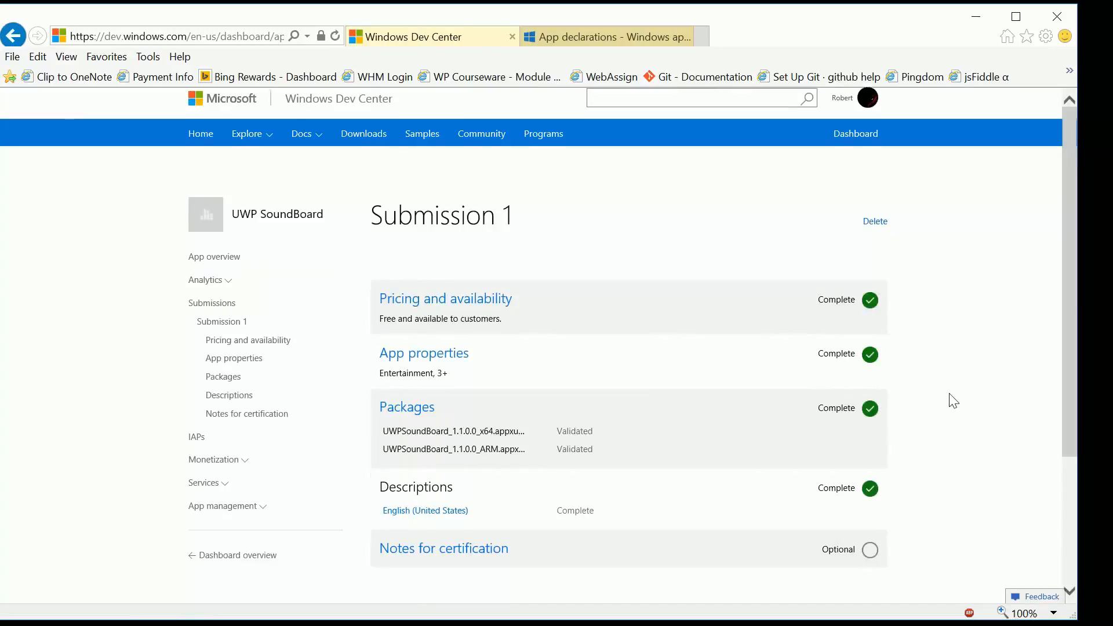
pyautogui.click(480, 401)
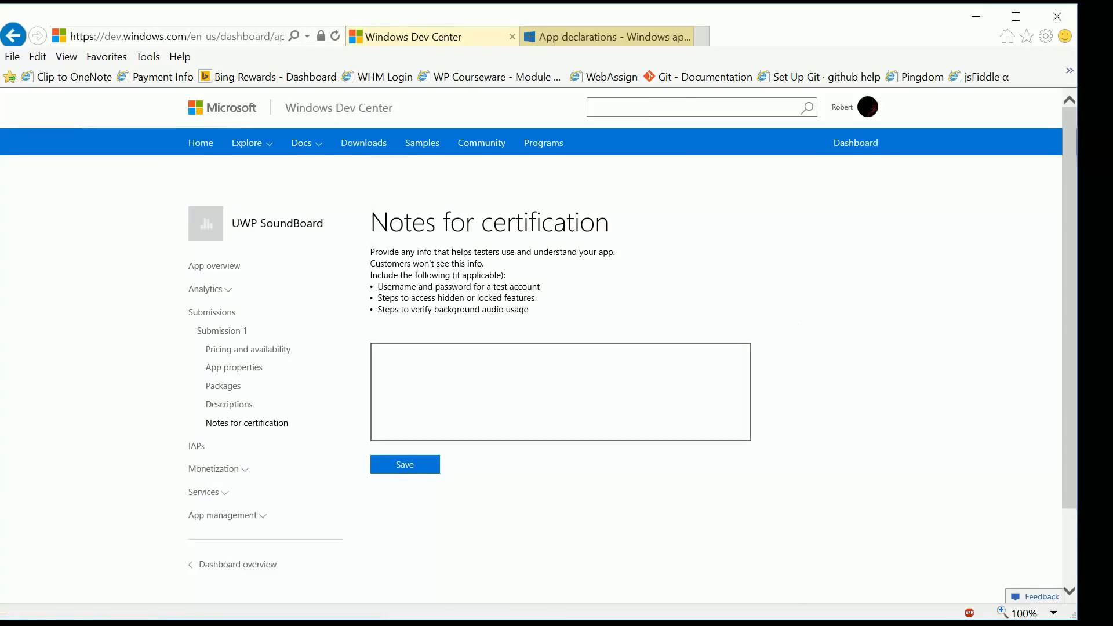
pyautogui.click(560, 391)
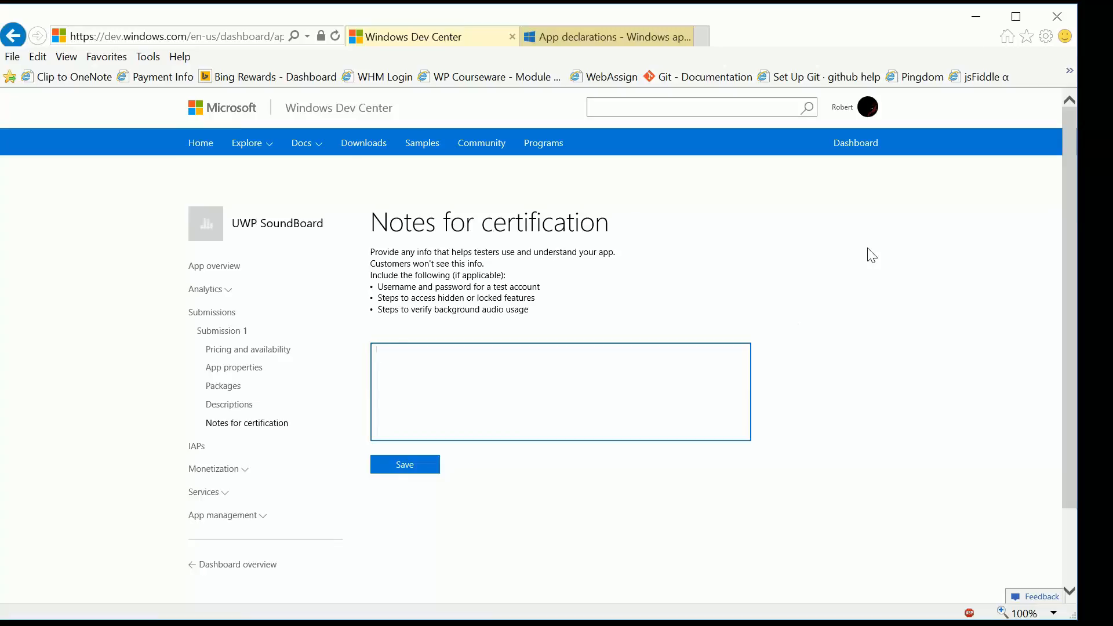
pyautogui.write('Drag and drop')
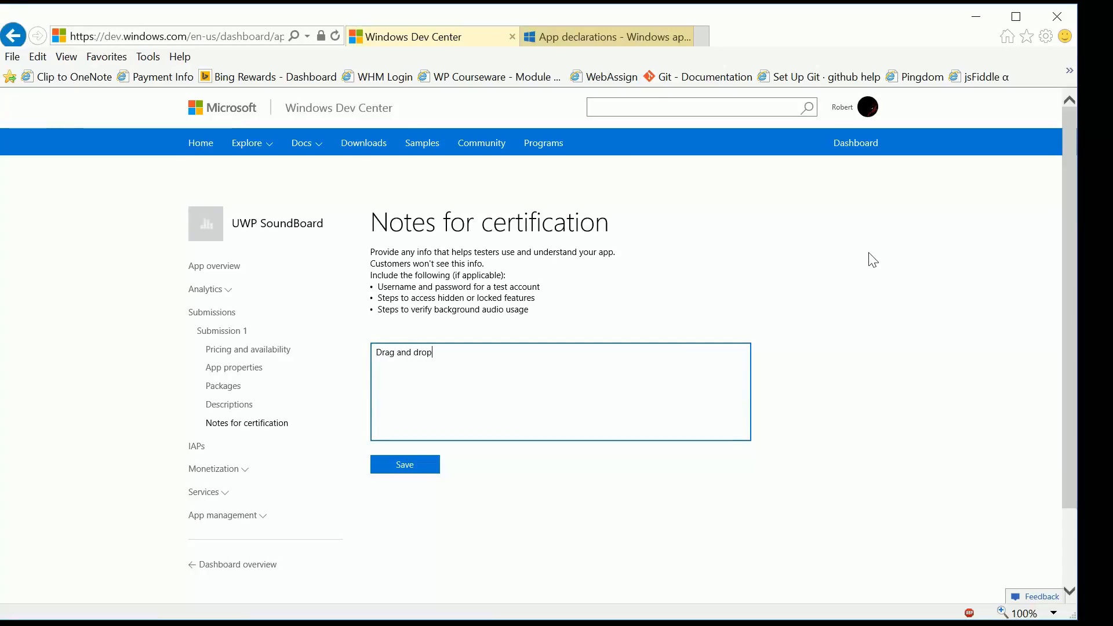
pyautogui.write(' an MP3 ')
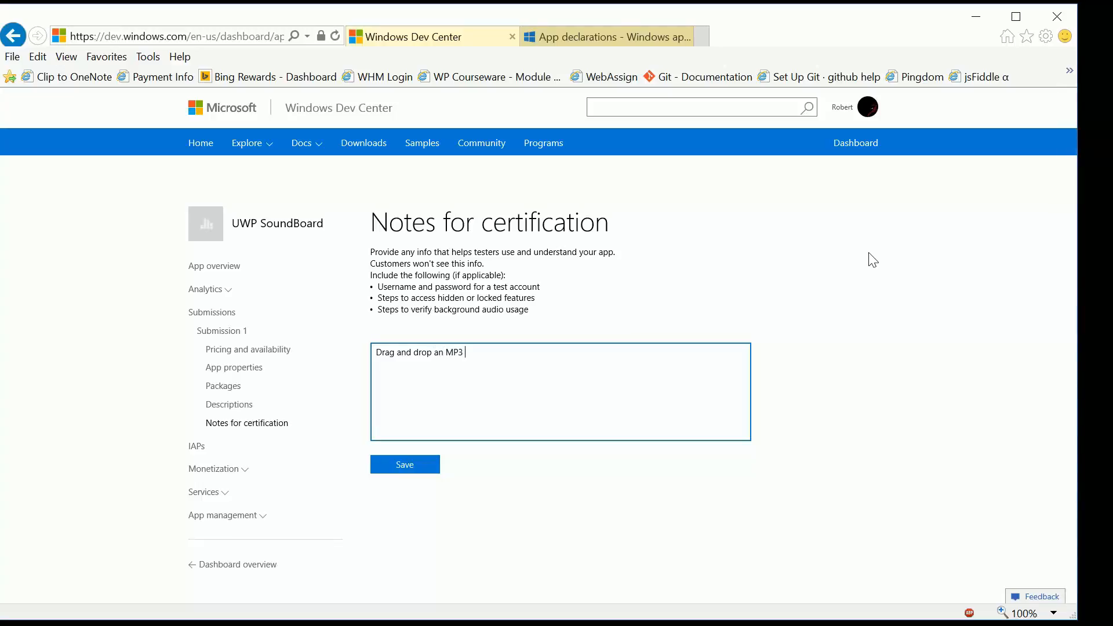
pyautogui.write('or WAV file from the desktopFor')
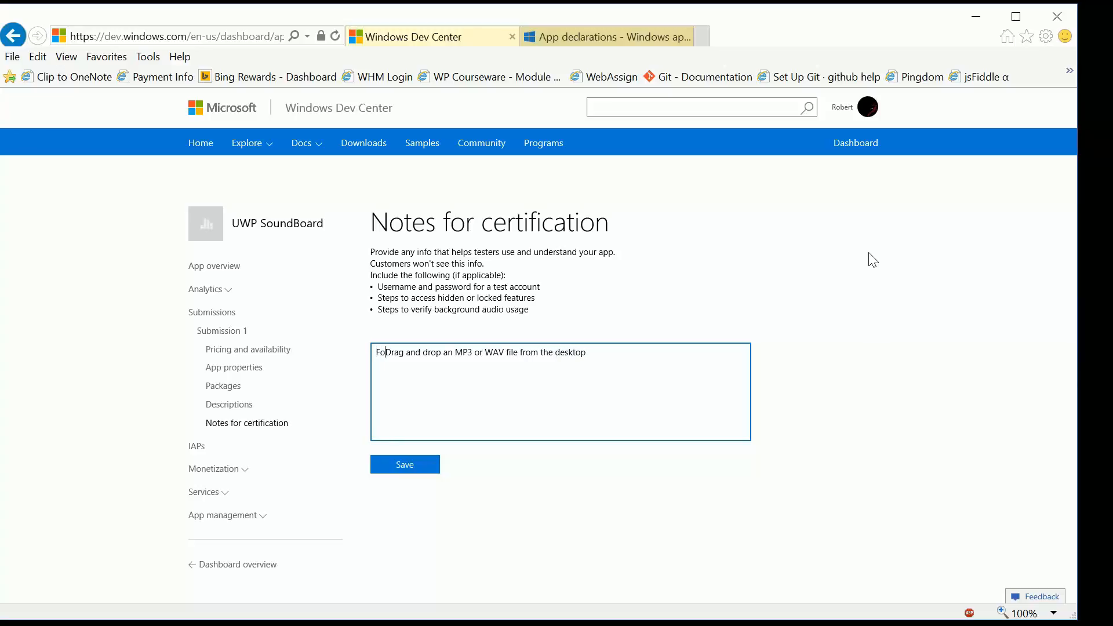
pyautogui.press('BackSpace')
pyautogui.press('BackSpace')
pyautogui.press('BackSpace')
pyautogui.press('BackSpace')
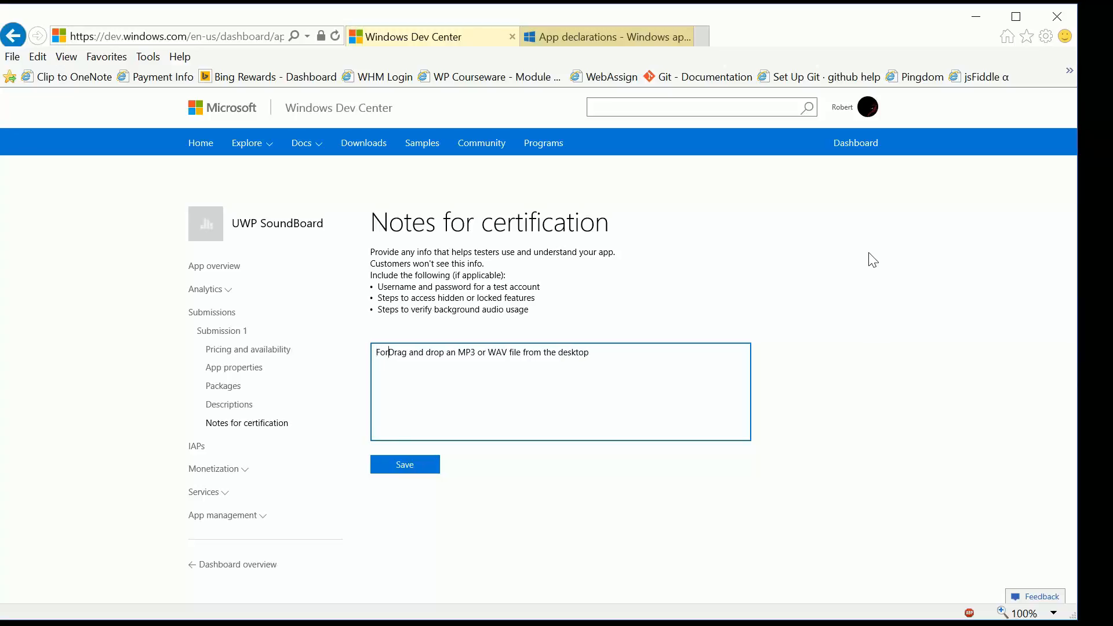
# - Reword the certification note to read "Supports drag and drop ... drag an MP3 or WAV file from the desktop"
pyautogui.write('supports')
pyautogui.press('Delete')
pyautogui.write('d')
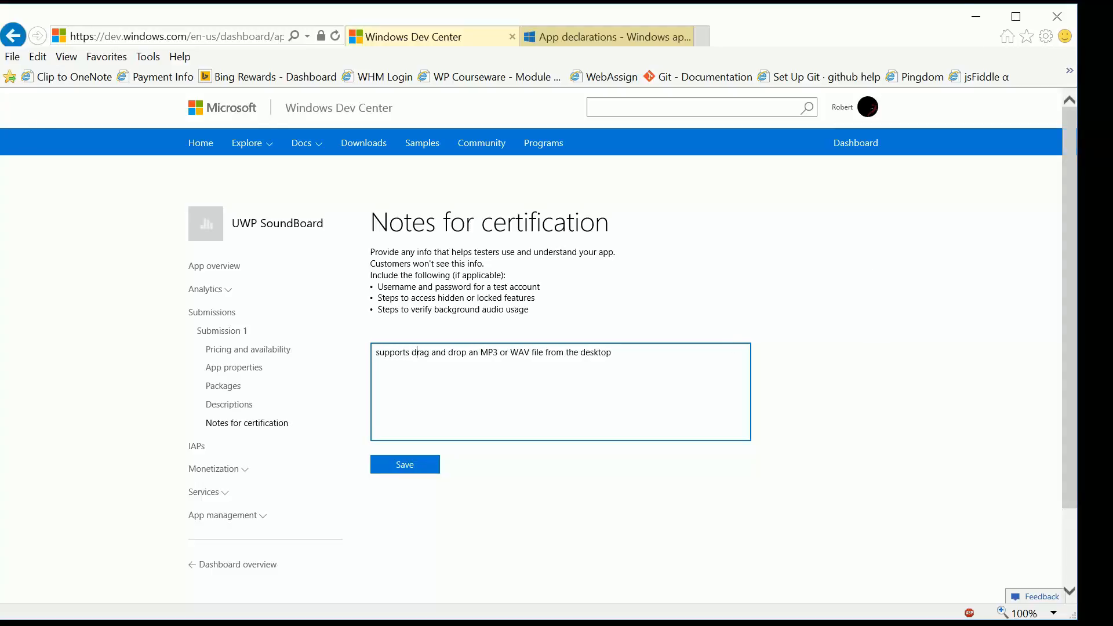
pyautogui.press('BackSpace')
pyautogui.press('BackSpace')
pyautogui.press('BackSpace')
pyautogui.write('... drag an')
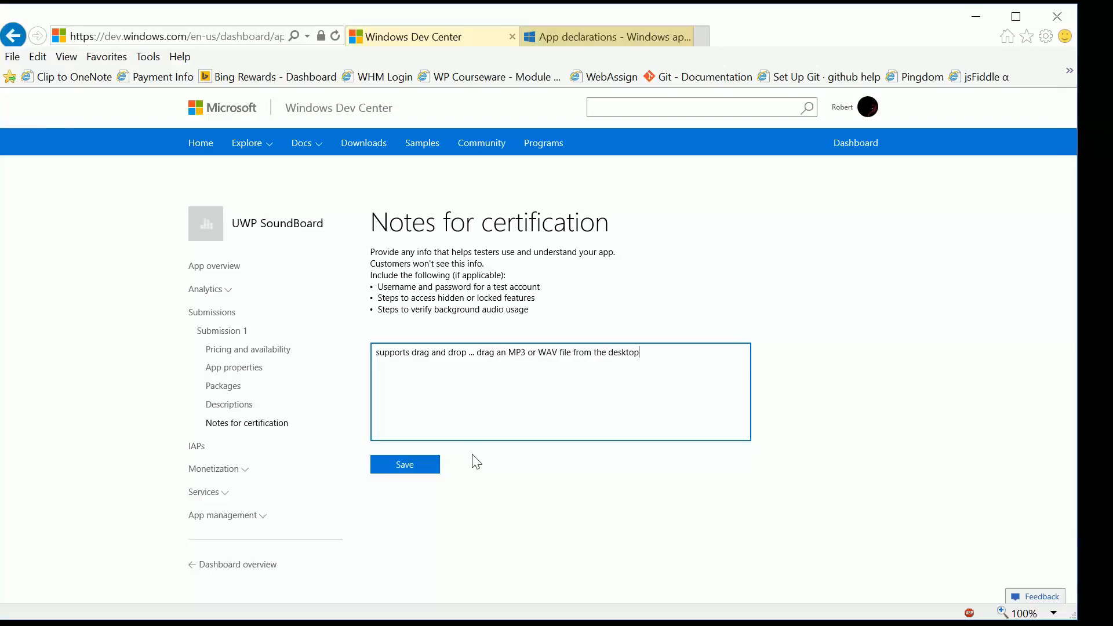
pyautogui.click(376, 351)
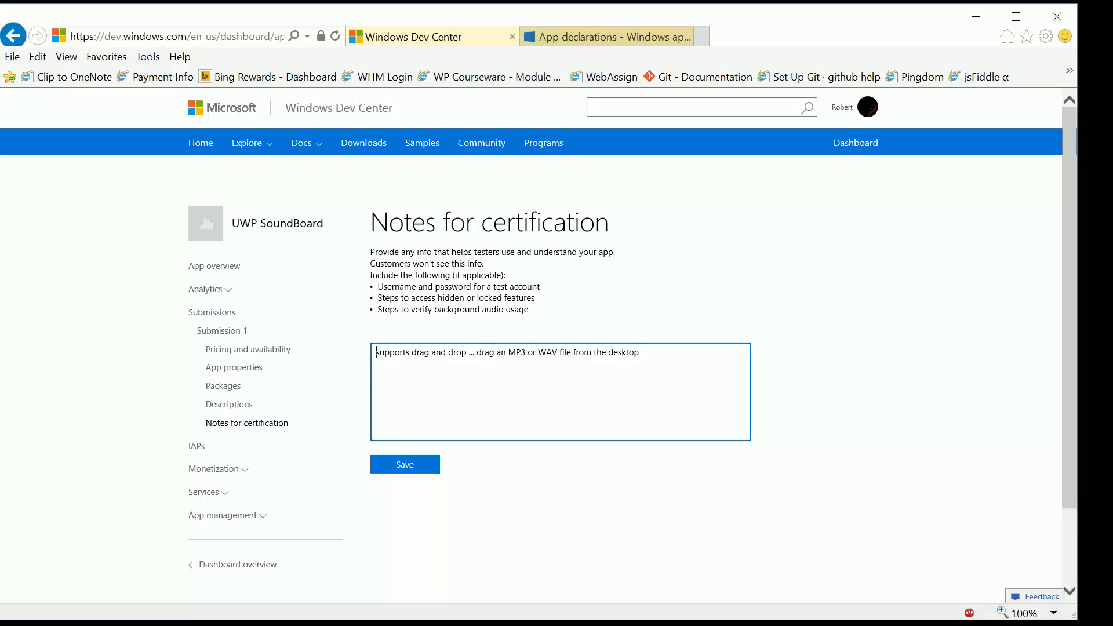
pyautogui.press('Delete')
pyautogui.write('S')
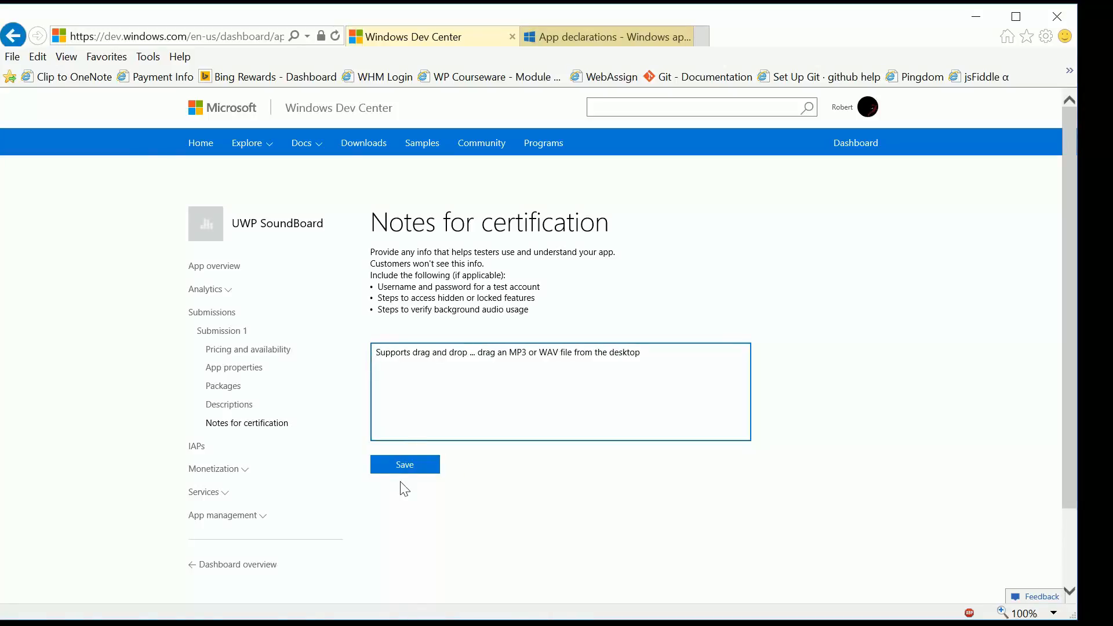
# - Extend the end of the certification note with "to the SoundBoard to hear it play."
pyautogui.press('End')
pyautogui.write('to the ')
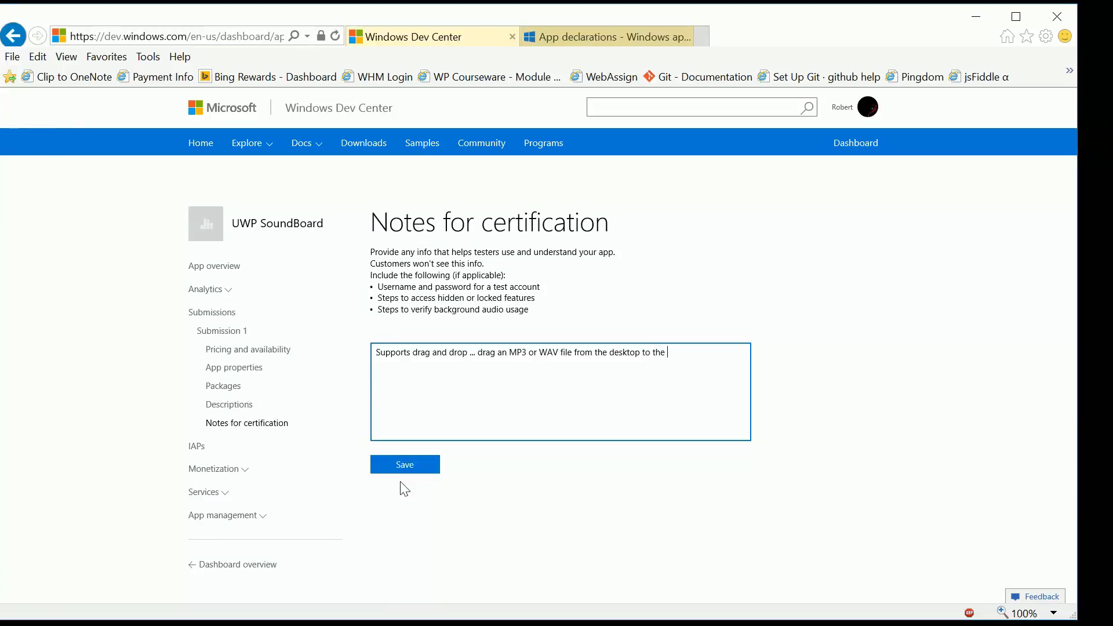
pyautogui.write('SoundBao')
pyautogui.press('BackSpace')
pyautogui.press('BackSpace')
pyautogui.write('oard.')
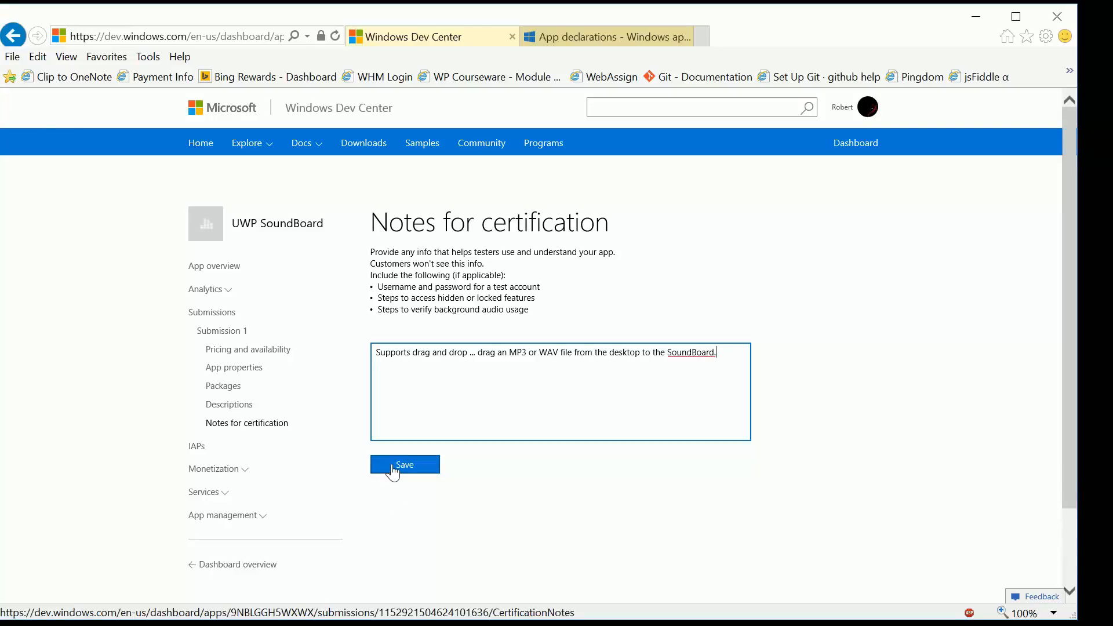
pyautogui.press('BackSpace')
pyautogui.write(' to hear it play.')
# - Save the certification notes and submit Submission 1 to the Store
pyautogui.click(395, 473)
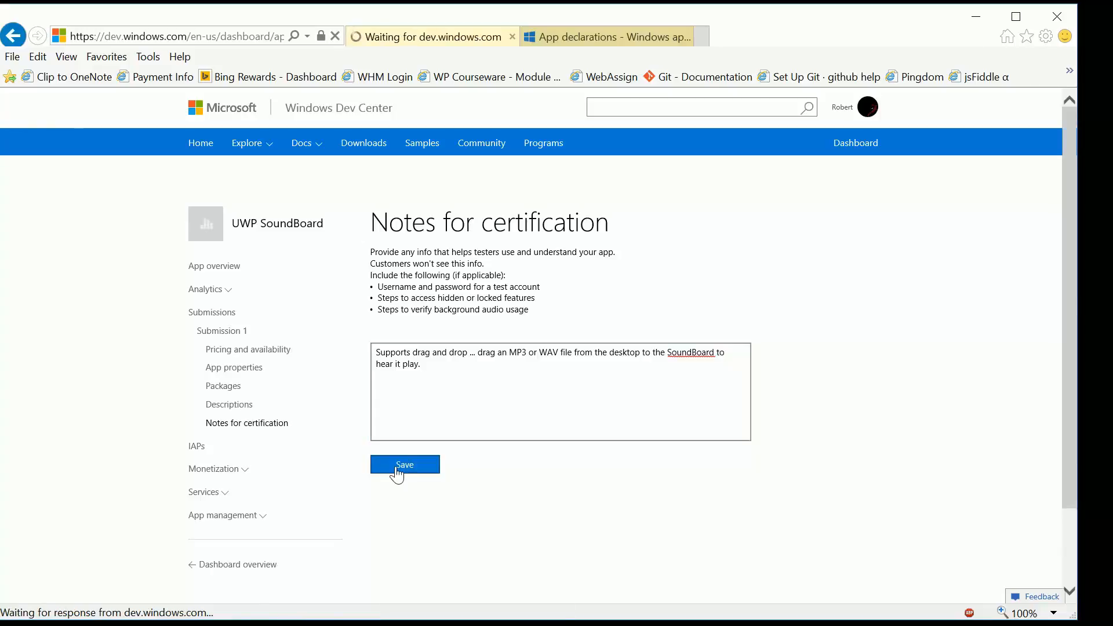
pyautogui.scroll(-2, 429, 436)
pyautogui.click(418, 454)
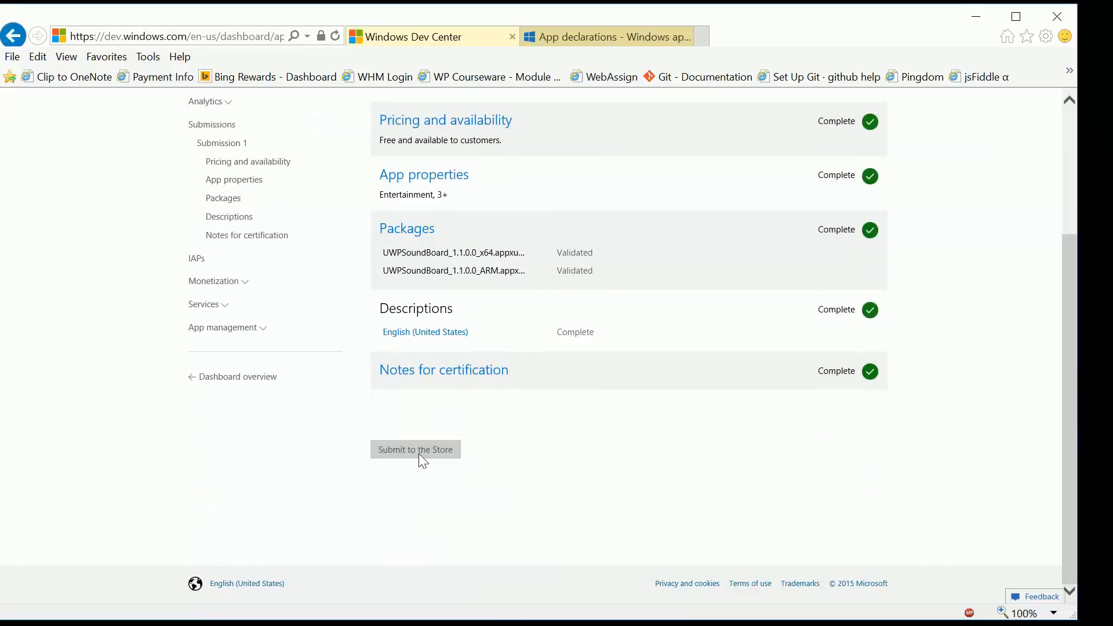